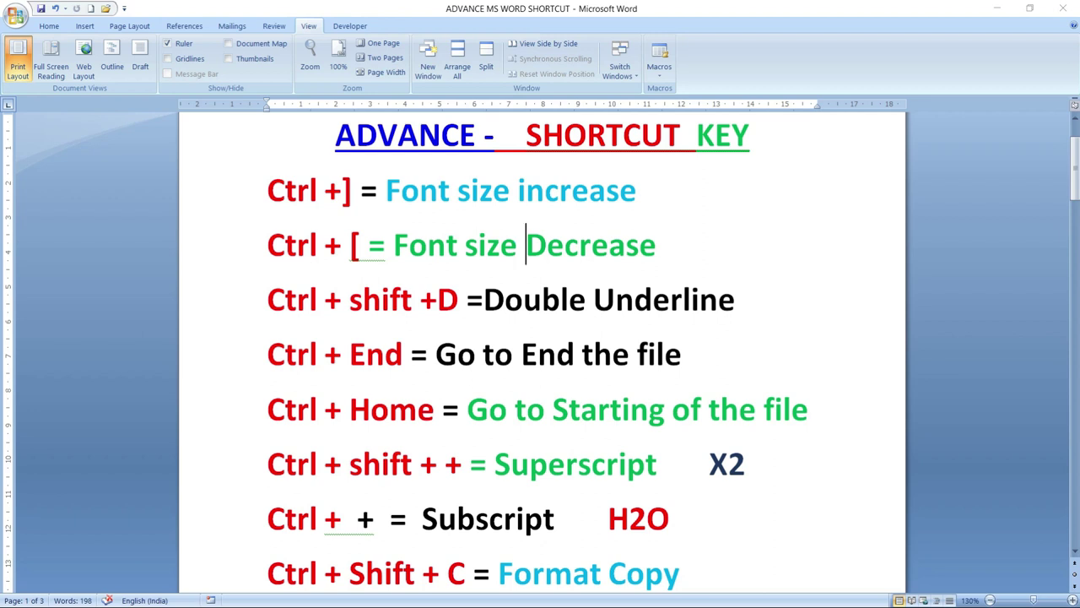
# Drag-select the full 'Ctrl +] = Font size increase' shortcut line from start to end
pyautogui.moveTo(268, 183); pyautogui.dragTo(604, 184)
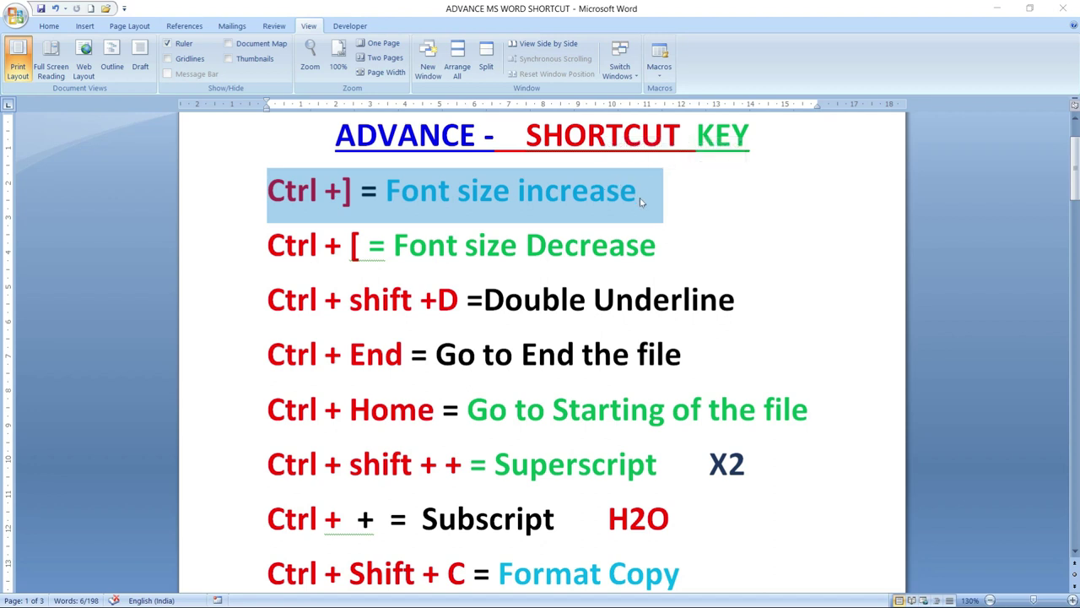
# Select the word 'increase', enlarge it twice with Ctrl+], then shrink it once with Ctrl+[
pyautogui.click(639, 198)
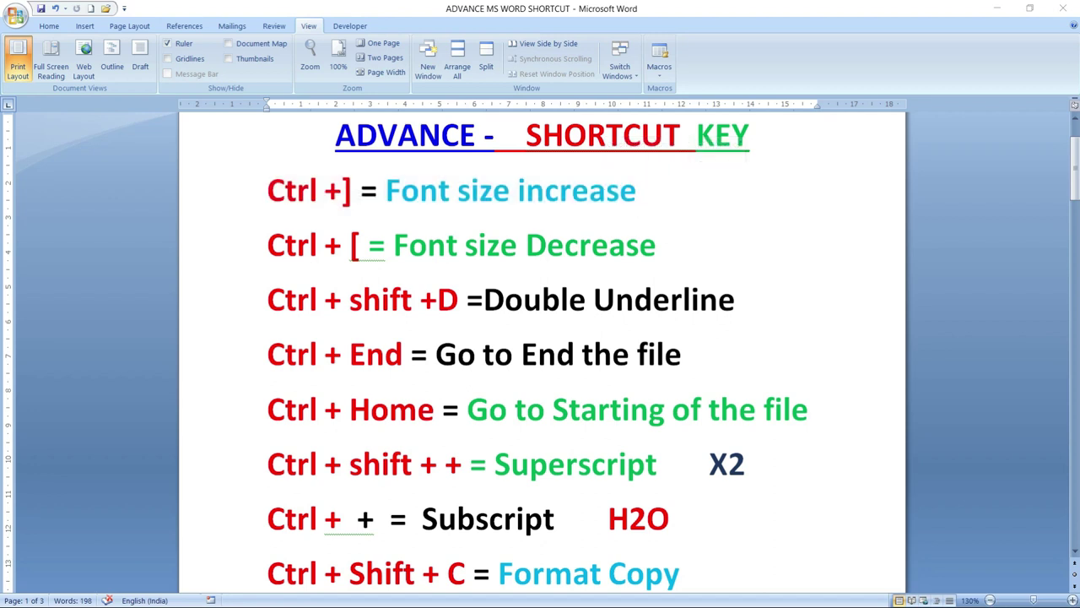
pyautogui.hotkey('ctrl', 'Left')
pyautogui.hotkey('shift', 'Right')
pyautogui.hotkey('shift', 'Right')
pyautogui.hotkey('shift', 'Right')
pyautogui.hotkey('shift', 'Right')
pyautogui.hotkey('shift', 'Right')
pyautogui.hotkey('shift', 'Right')
pyautogui.hotkey('shift', 'Right')
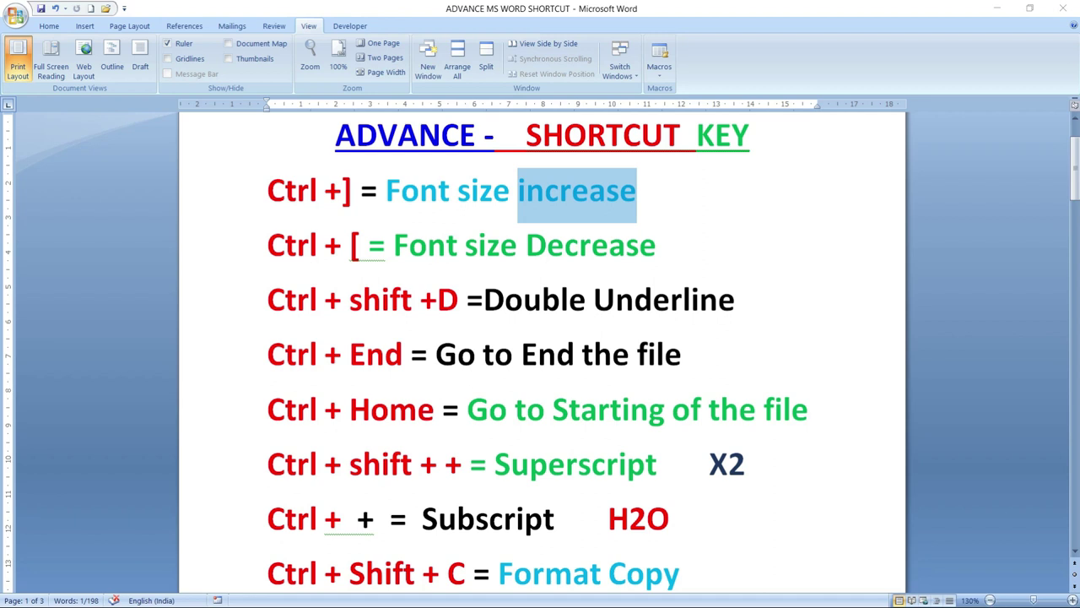
pyautogui.hotkey('ctrl', ']')
pyautogui.hotkey('ctrl', ']')
pyautogui.hotkey('ctrl', ']')
pyautogui.hotkey('ctrl', ']')
pyautogui.hotkey('ctrl', ']')
pyautogui.hotkey('ctrl', ']')
pyautogui.hotkey('ctrl', ']')
pyautogui.hotkey('ctrl', ']')
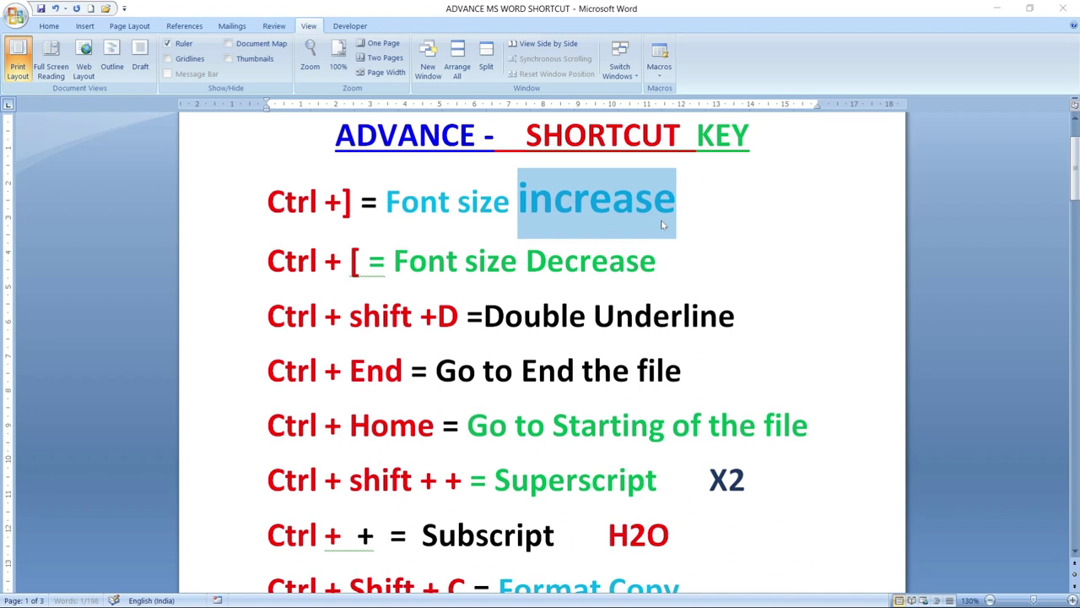
pyautogui.hotkey('ctrl', ']')
pyautogui.hotkey('ctrl', ']')
pyautogui.hotkey('ctrl', ']')
pyautogui.hotkey('ctrl', ']')
pyautogui.hotkey('ctrl', ']')
pyautogui.hotkey('ctrl', ']')
pyautogui.hotkey('ctrl', ']')
pyautogui.hotkey('ctrl', ']')
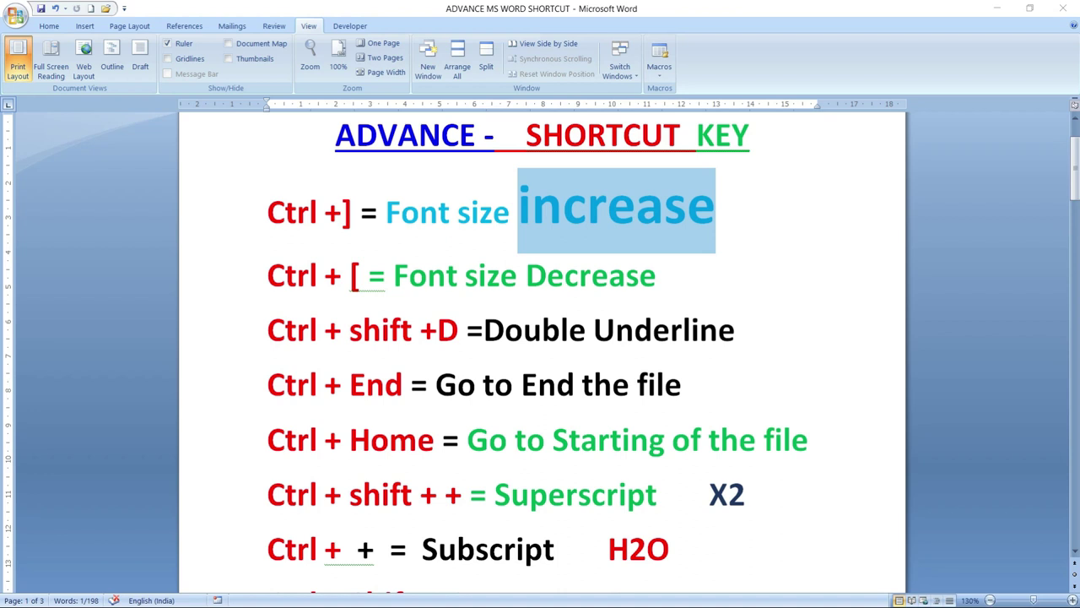
pyautogui.hotkey('ctrl', '[')
pyautogui.hotkey('ctrl', '[')
pyautogui.hotkey('ctrl', '[')
pyautogui.hotkey('ctrl', '[')
pyautogui.hotkey('ctrl', '[')
pyautogui.hotkey('ctrl', '[')
pyautogui.hotkey('ctrl', '[')
pyautogui.hotkey('ctrl', '[')
pyautogui.hotkey('ctrl', '[')
pyautogui.hotkey('ctrl', '[')
pyautogui.hotkey('ctrl', '[')
pyautogui.hotkey('ctrl', '[')
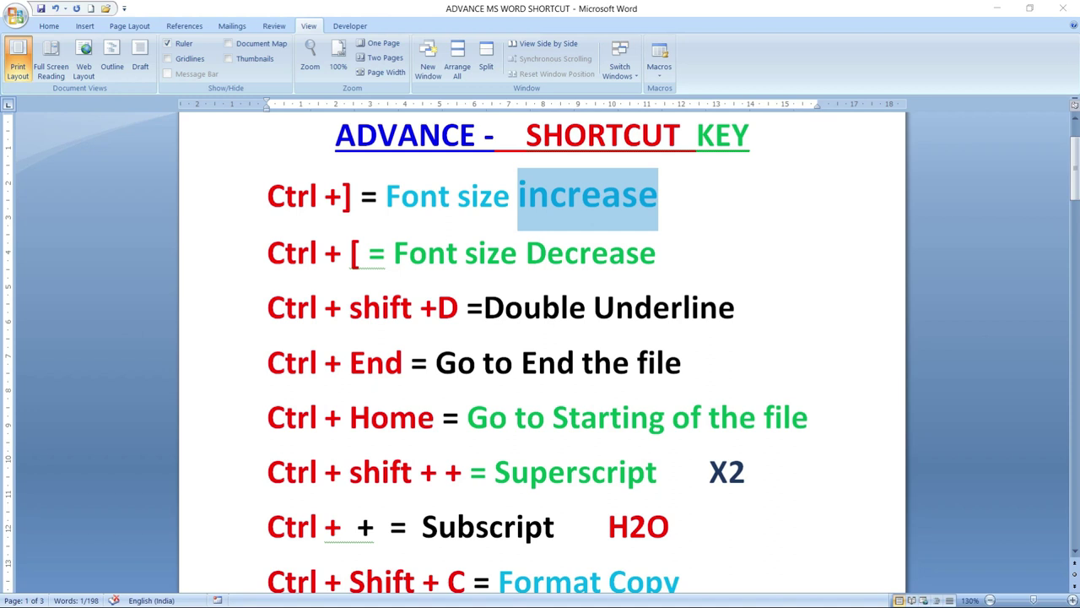
pyautogui.moveTo(264, 253); pyautogui.dragTo(677, 258)
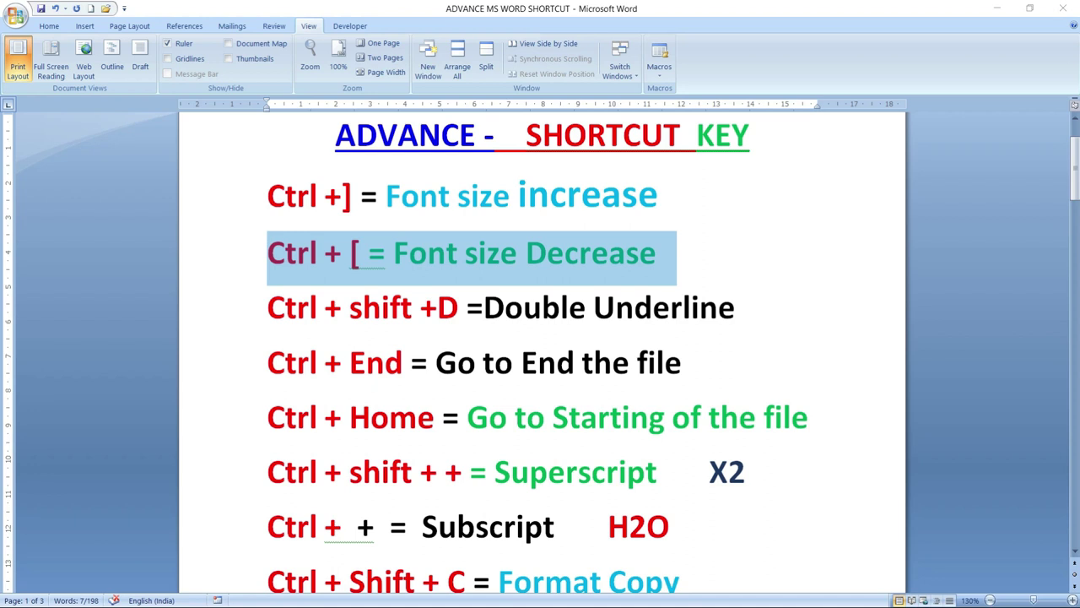
pyautogui.hotkey('ctrl', ']')
pyautogui.hotkey('ctrl', ']')
pyautogui.hotkey('ctrl', ']')
pyautogui.hotkey('ctrl', ']')
pyautogui.hotkey('ctrl', ']')
pyautogui.hotkey('ctrl', ']')
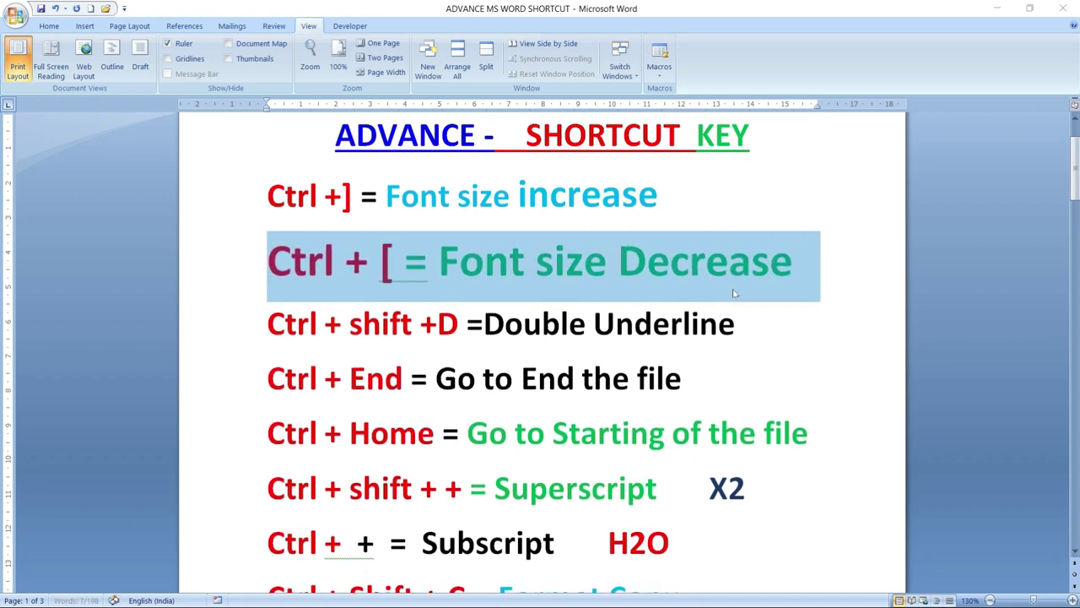
pyautogui.hotkey('ctrl', ']')
pyautogui.hotkey('ctrl', ']')
pyautogui.hotkey('ctrl', '[')
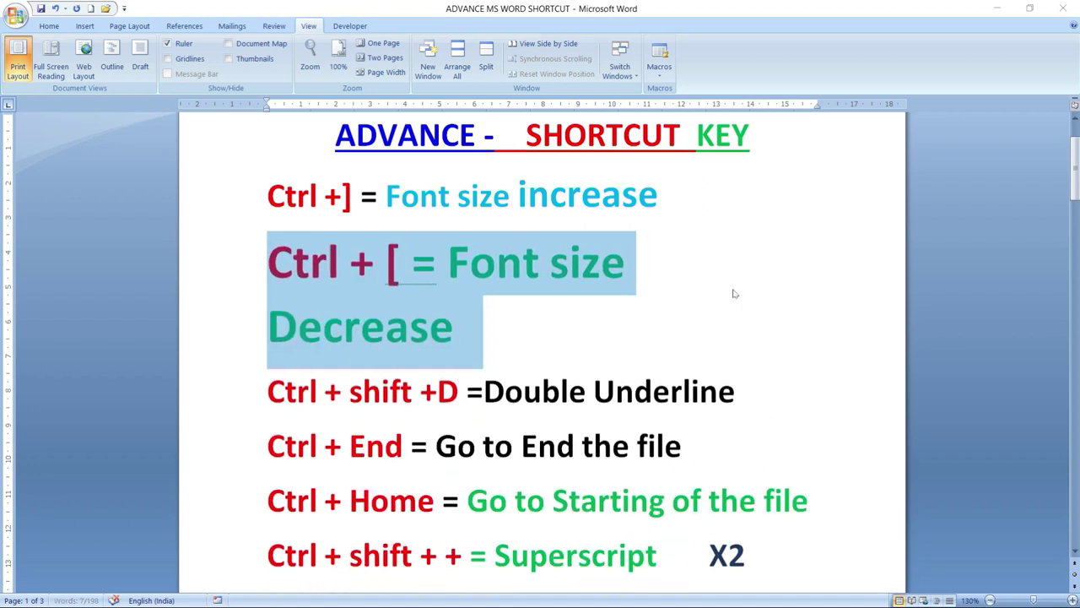
pyautogui.hotkey('ctrl', '[')
pyautogui.hotkey('ctrl', '[')
pyautogui.hotkey('ctrl', '[')
pyautogui.hotkey('ctrl', '[')
pyautogui.hotkey('ctrl', '[')
pyautogui.hotkey('ctrl', '[')
pyautogui.hotkey('ctrl', '[')
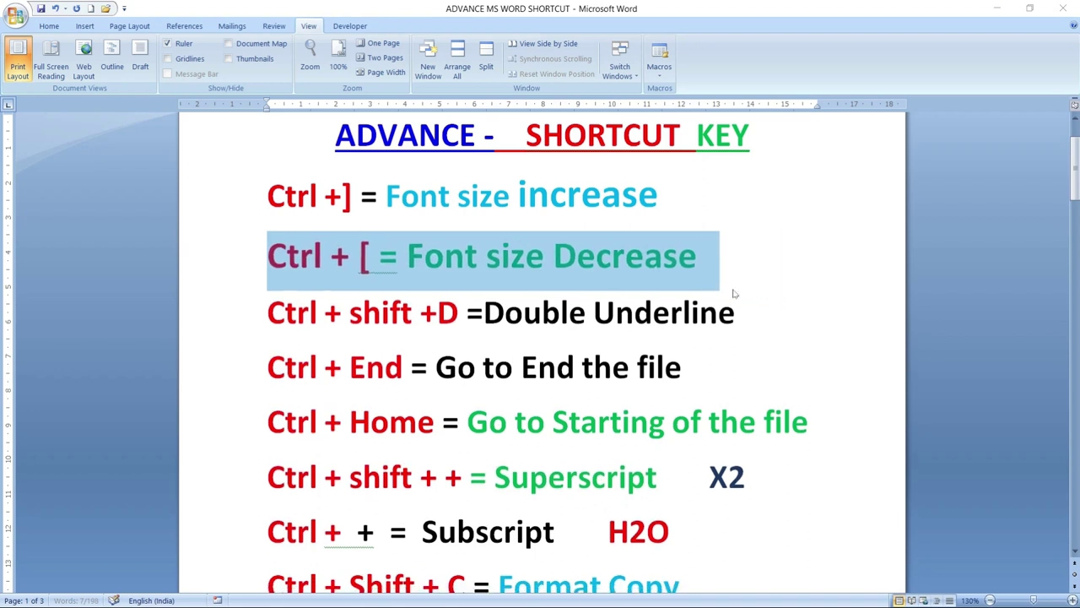
pyautogui.hotkey('ctrl', '[')
pyautogui.hotkey('ctrl', '[')
pyautogui.hotkey('ctrl', '[')
pyautogui.hotkey('ctrl', '[')
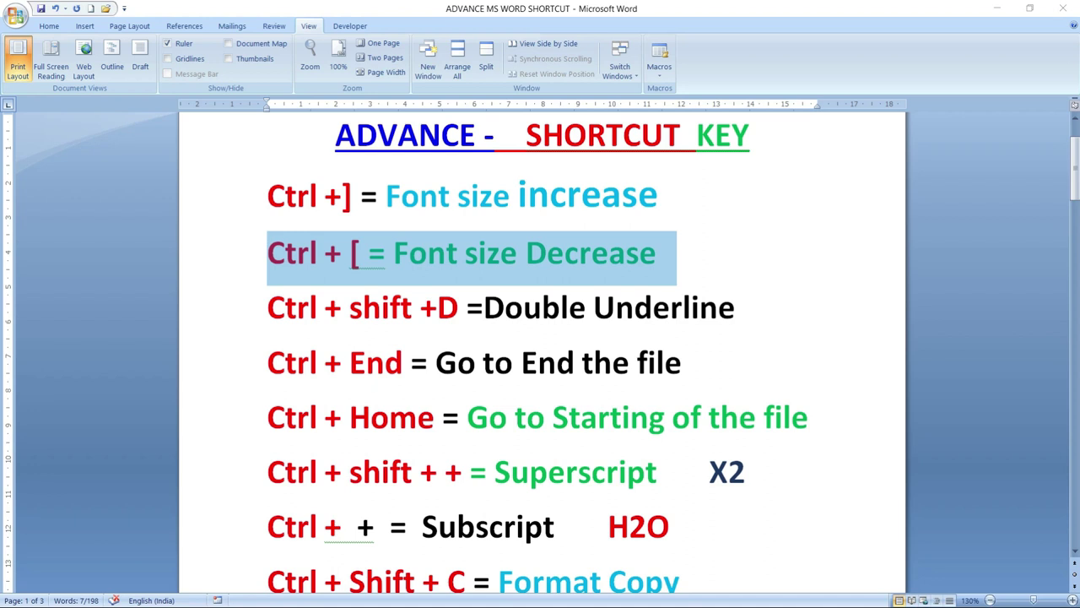
pyautogui.moveTo(266, 190)
pyautogui.mouseDown()
pyautogui.moveTo(464, 258)
pyautogui.moveTo(659, 280)
pyautogui.mouseUp()
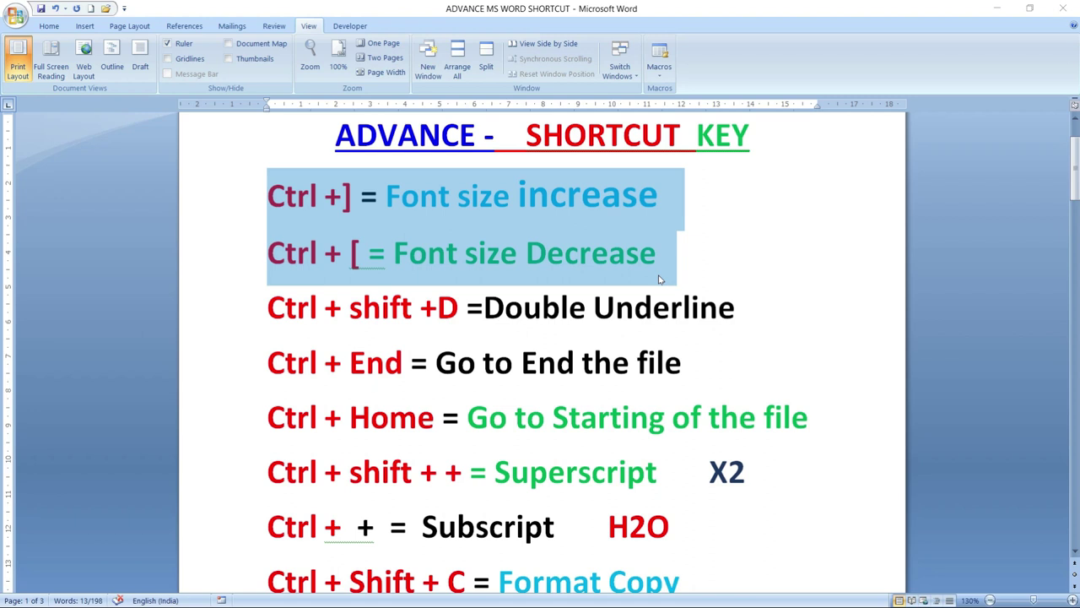
# Preview sizes in the Home tab's Font Size list, then select the Double Underline shortcut line
pyautogui.click(50, 26)
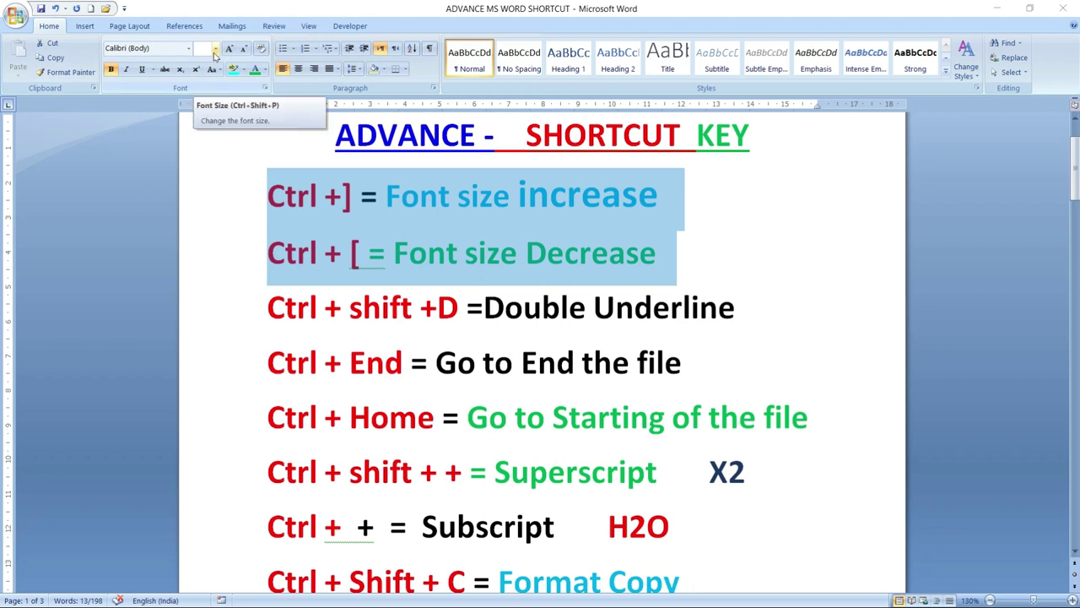
pyautogui.click(215, 49)
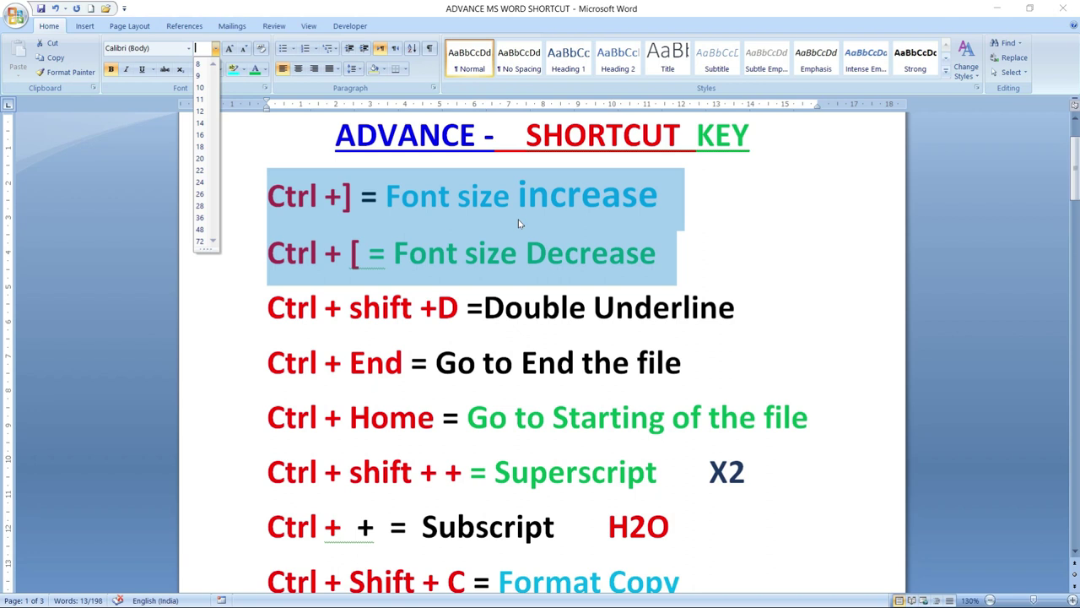
pyautogui.scroll(-2, 518, 220)
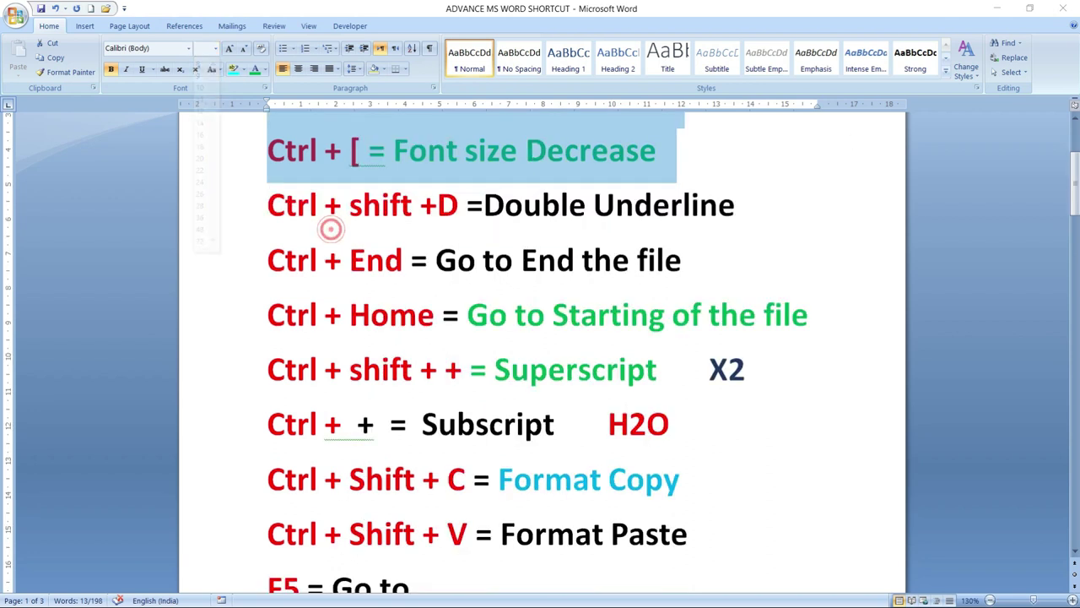
pyautogui.moveTo(267, 205); pyautogui.dragTo(724, 221)
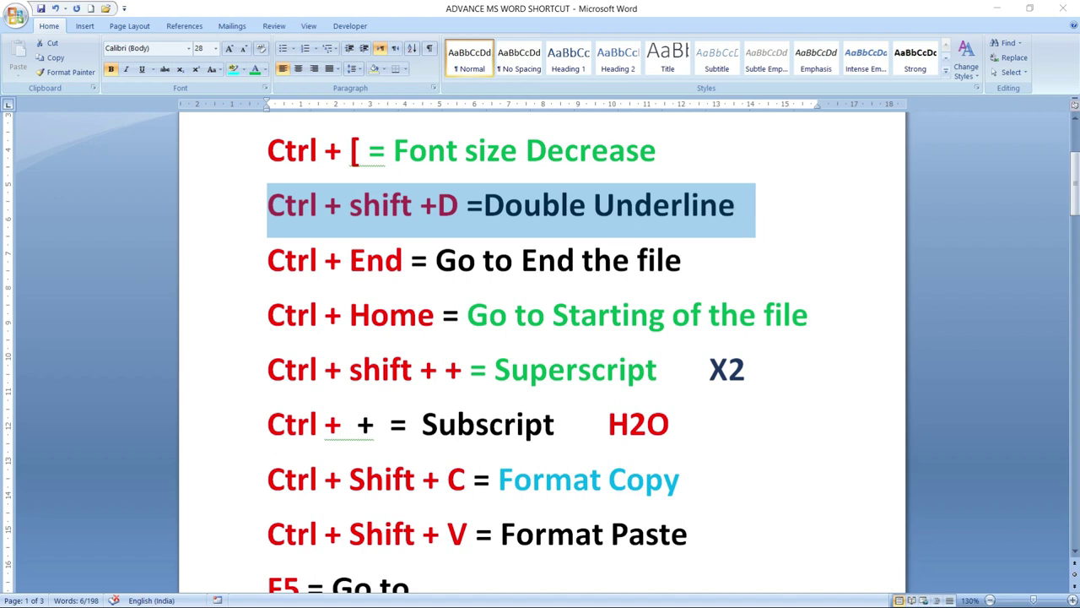
# Double-underline the words 'Double Underline' with Ctrl+Shift+D
pyautogui.click(527, 203)
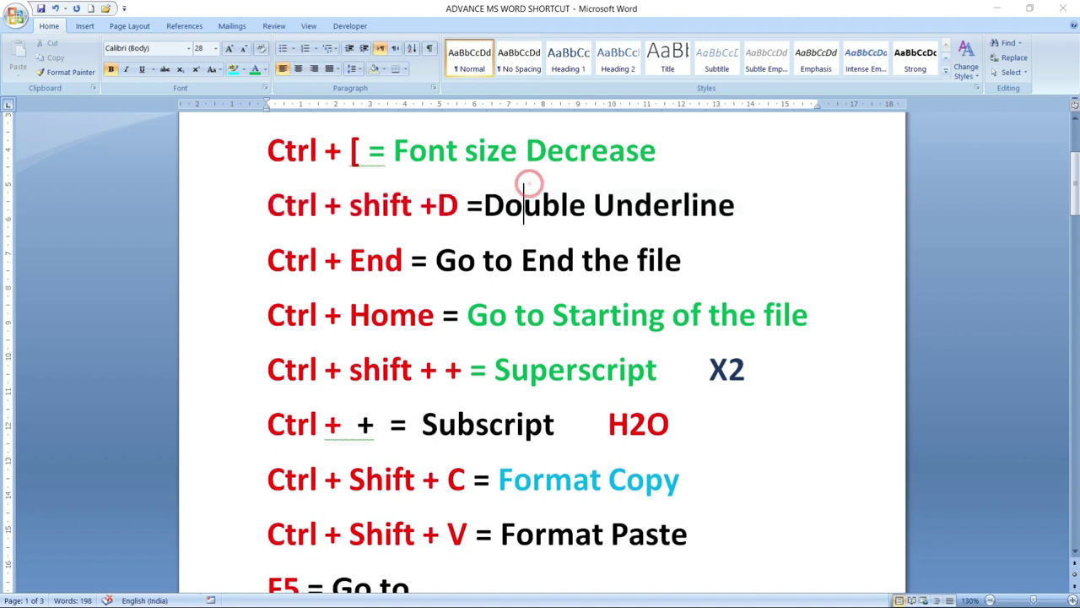
pyautogui.moveTo(484, 207); pyautogui.dragTo(735, 206)
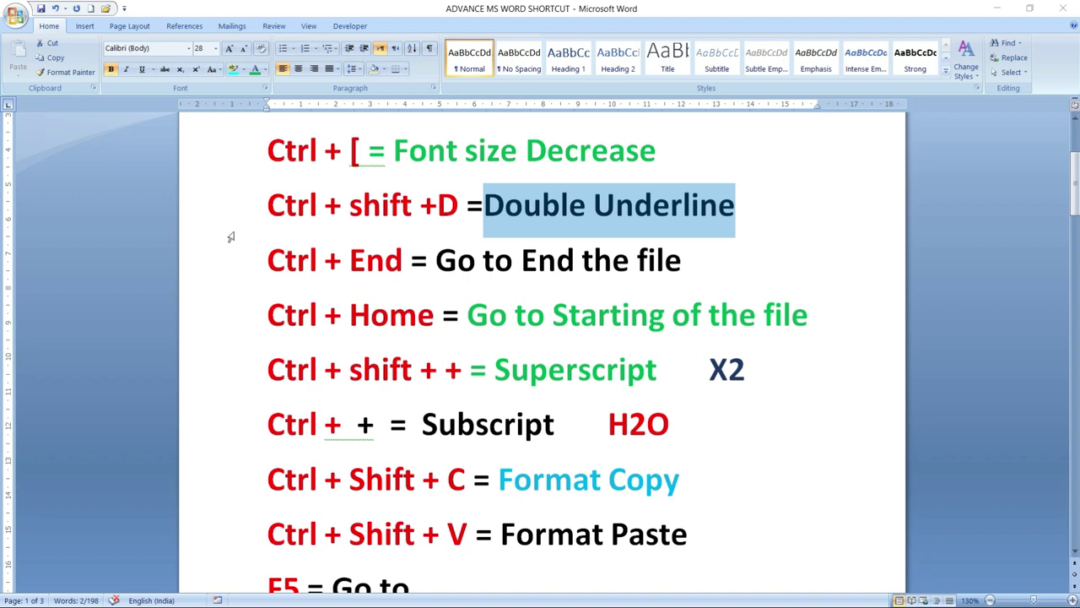
pyautogui.hotkey('ctrl', 'shift', 'd')
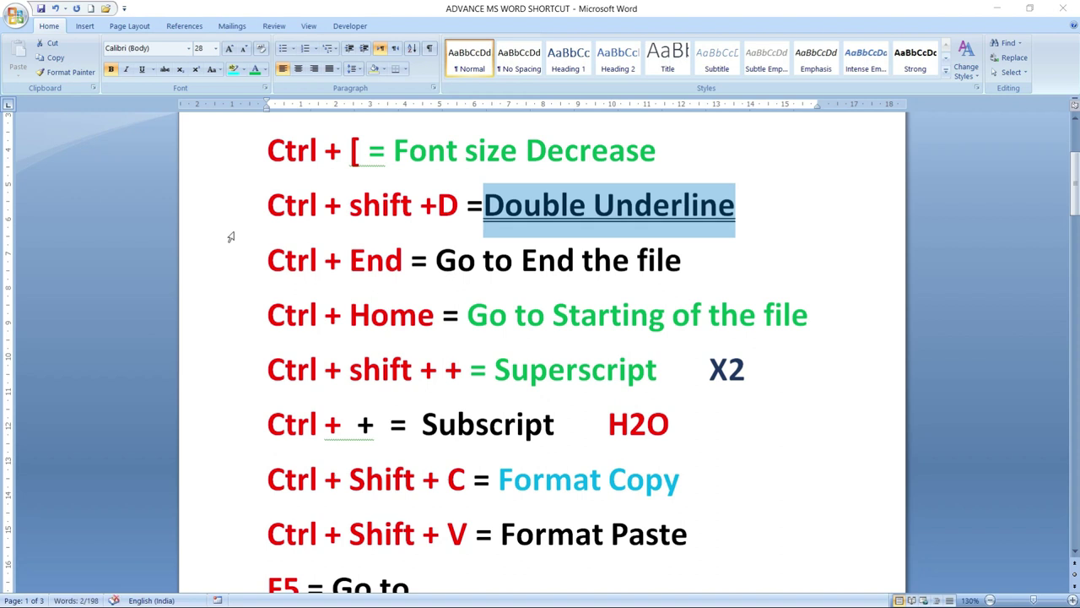
pyautogui.click(623, 235)
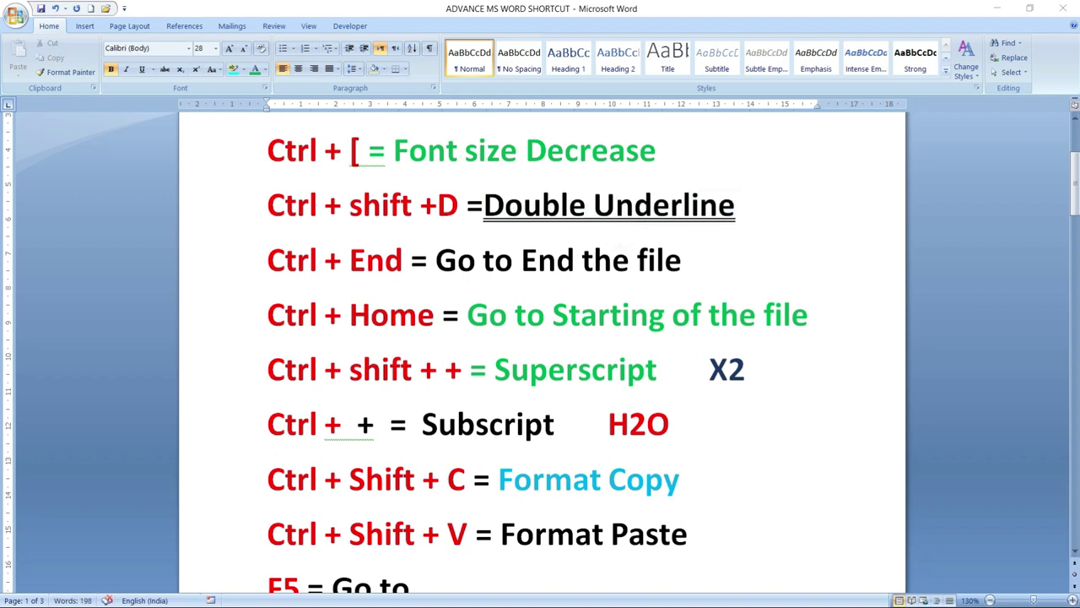
# Apply a single underline to 'Font size Decrease' with Ctrl+U
pyautogui.scroll(2, 541, 338)
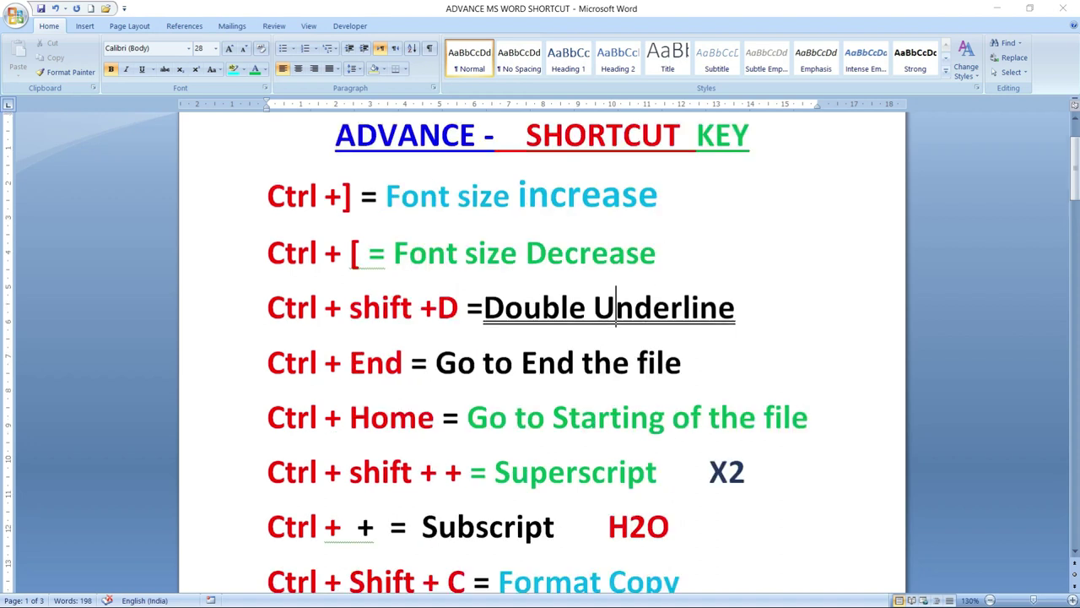
pyautogui.moveTo(394, 253); pyautogui.dragTo(657, 253)
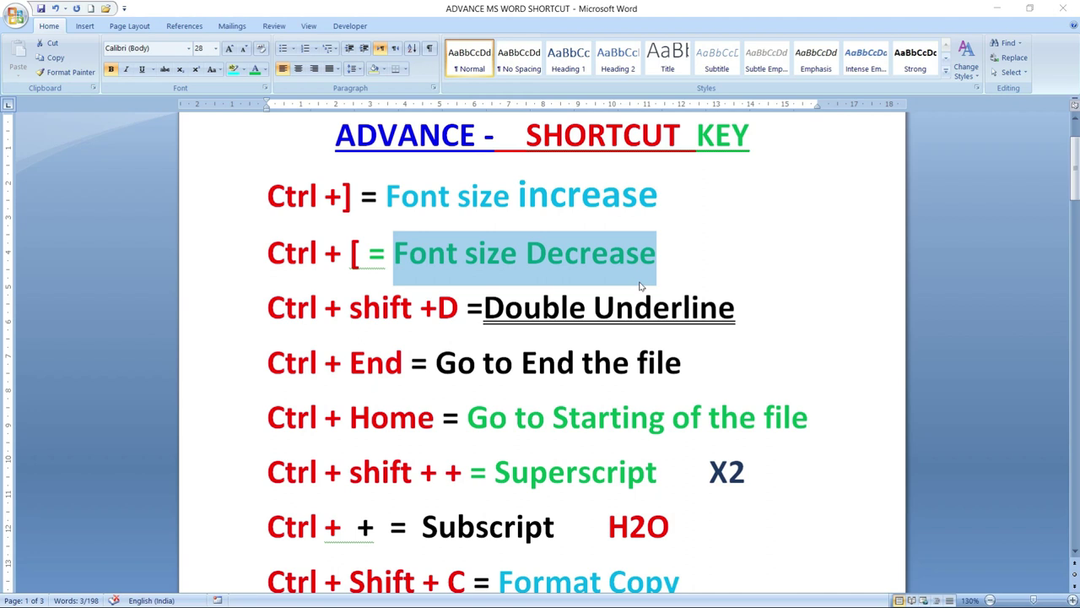
pyautogui.hotkey('ctrl', 'u')
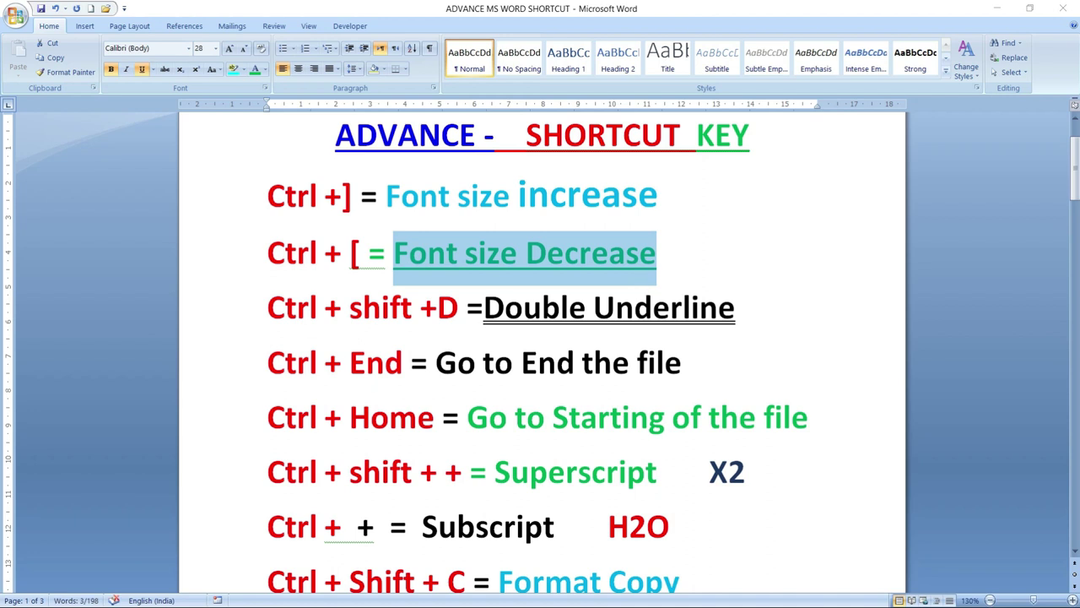
pyautogui.click(751, 247)
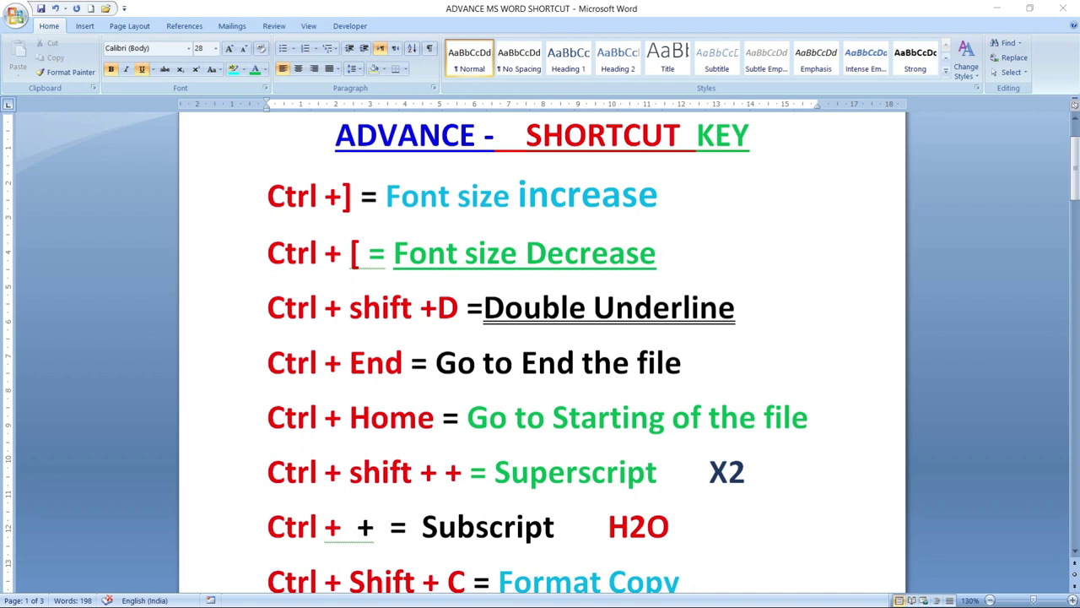
# Remove the underline from '= Font size Decrease' with Ctrl+U
pyautogui.moveTo(267, 308); pyautogui.dragTo(456, 311)
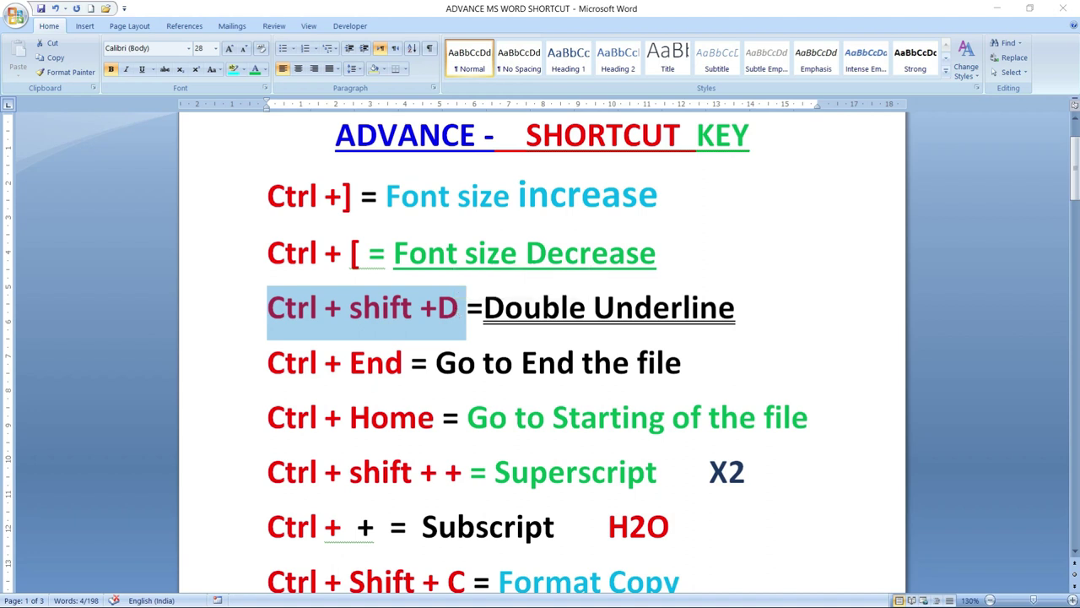
pyautogui.moveTo(368, 253); pyautogui.dragTo(685, 244)
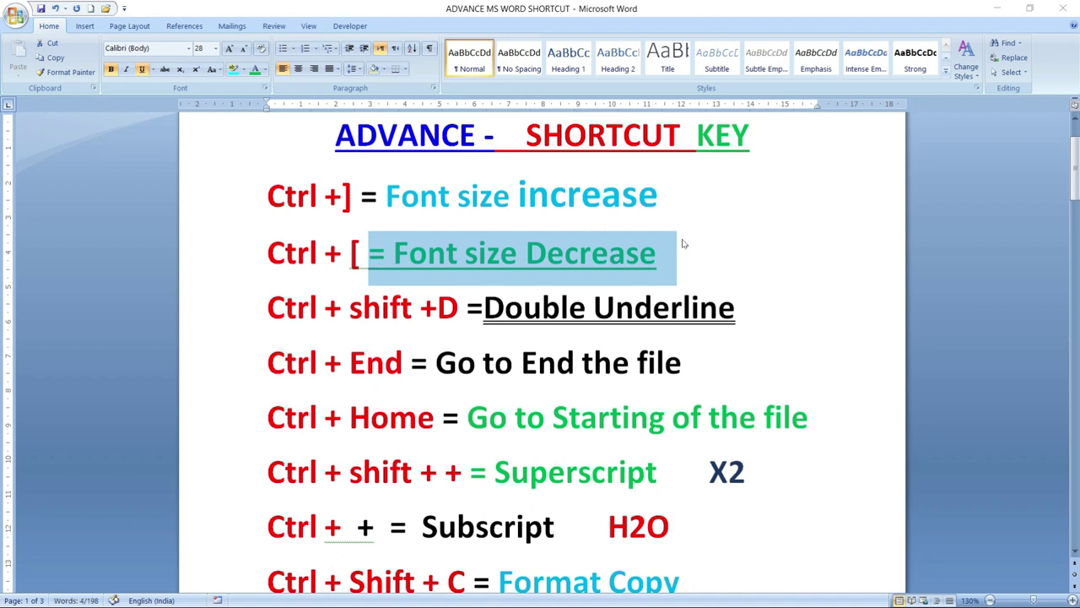
pyautogui.hotkey('ctrl', 'u')
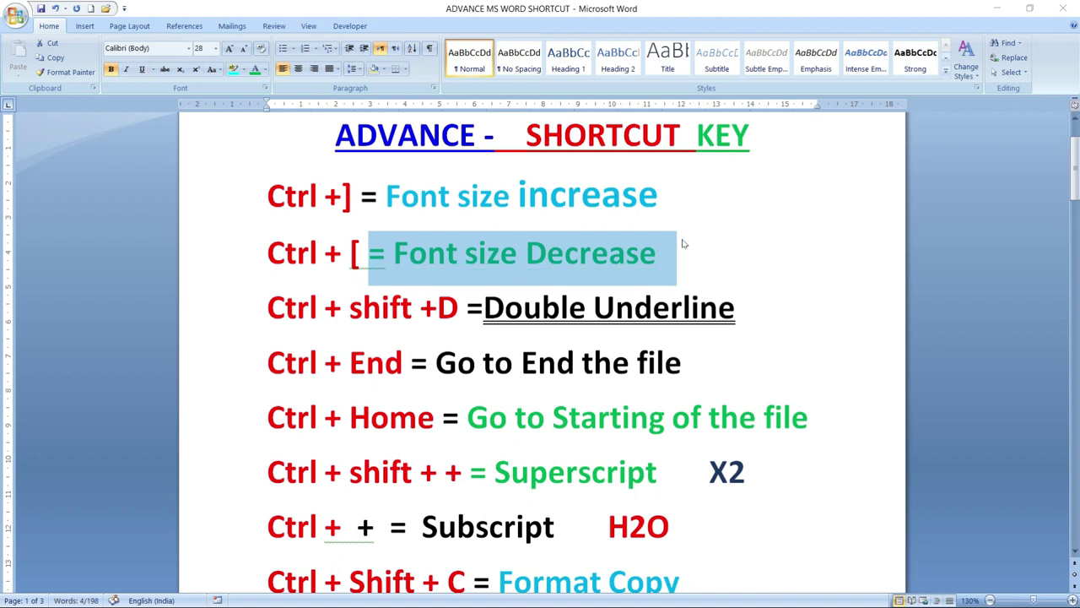
# Check the underline styles for 'Double Underline' without applying any, then select the Ctrl + End line
pyautogui.moveTo(485, 308); pyautogui.dragTo(735, 314)
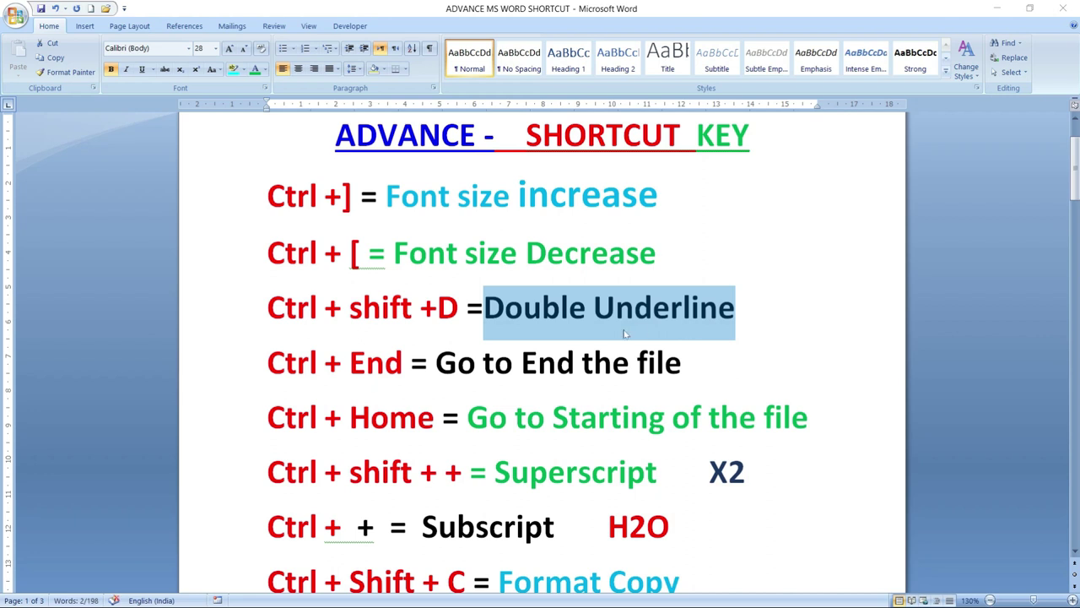
pyautogui.click(154, 70)
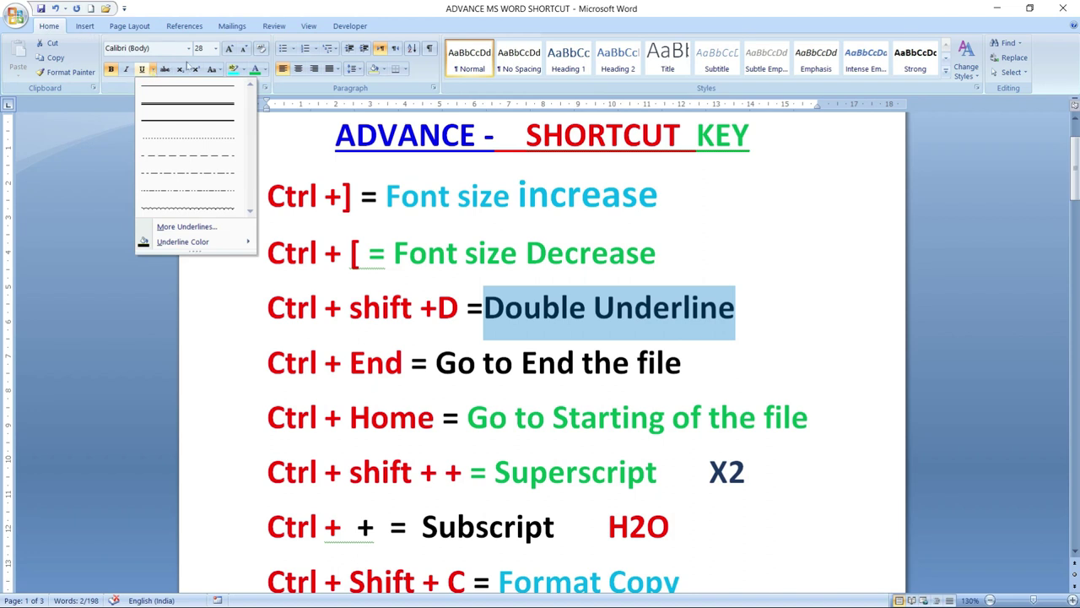
pyautogui.click(272, 129)
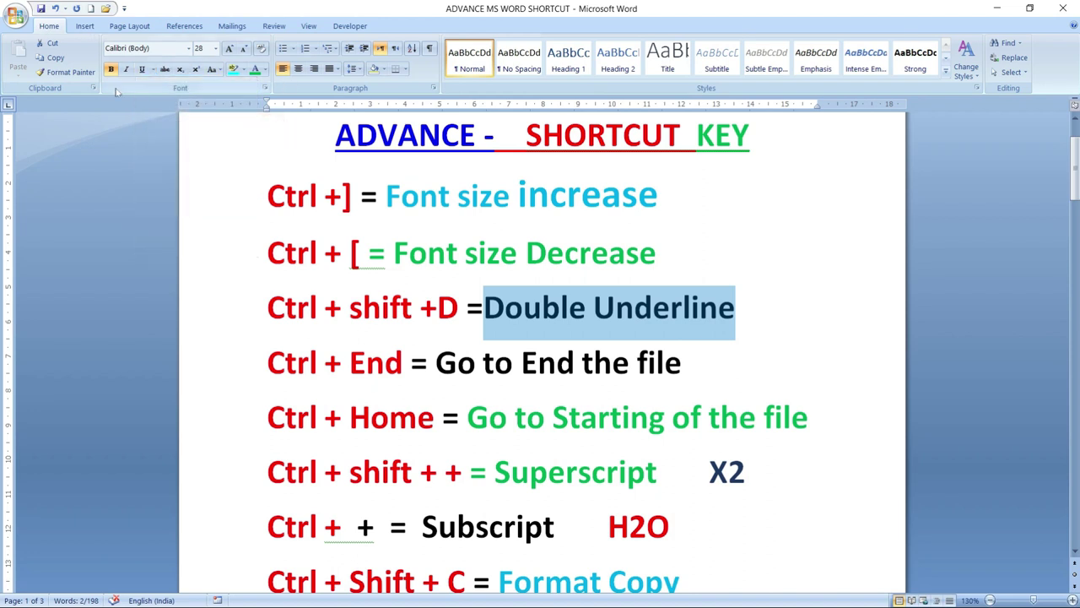
pyautogui.click(153, 69)
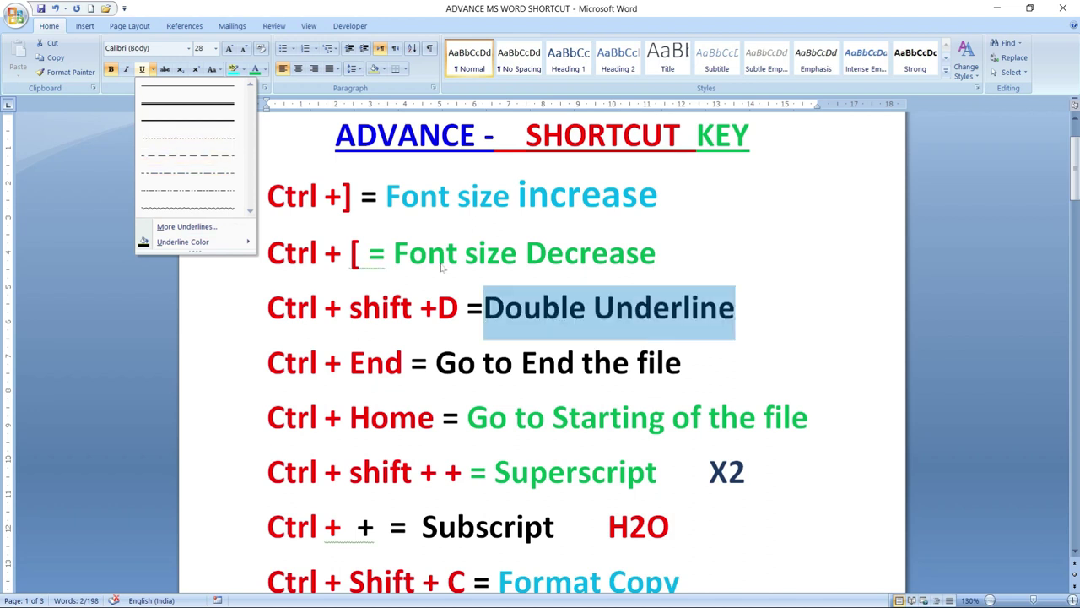
pyautogui.click(751, 299)
pyautogui.scroll(-3, 511, 341)
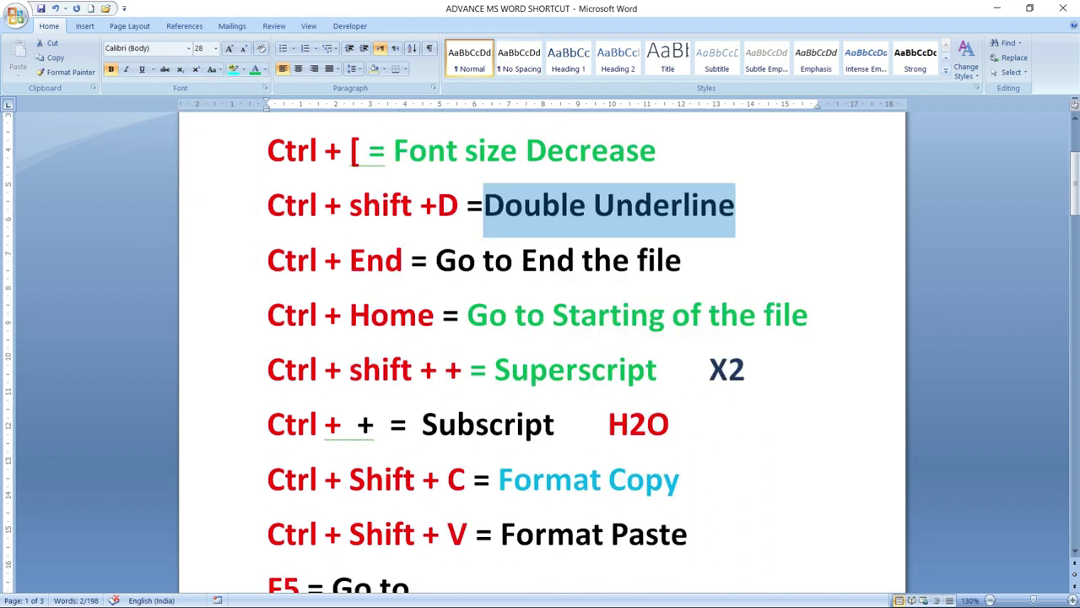
pyautogui.moveTo(261, 260); pyautogui.dragTo(701, 260)
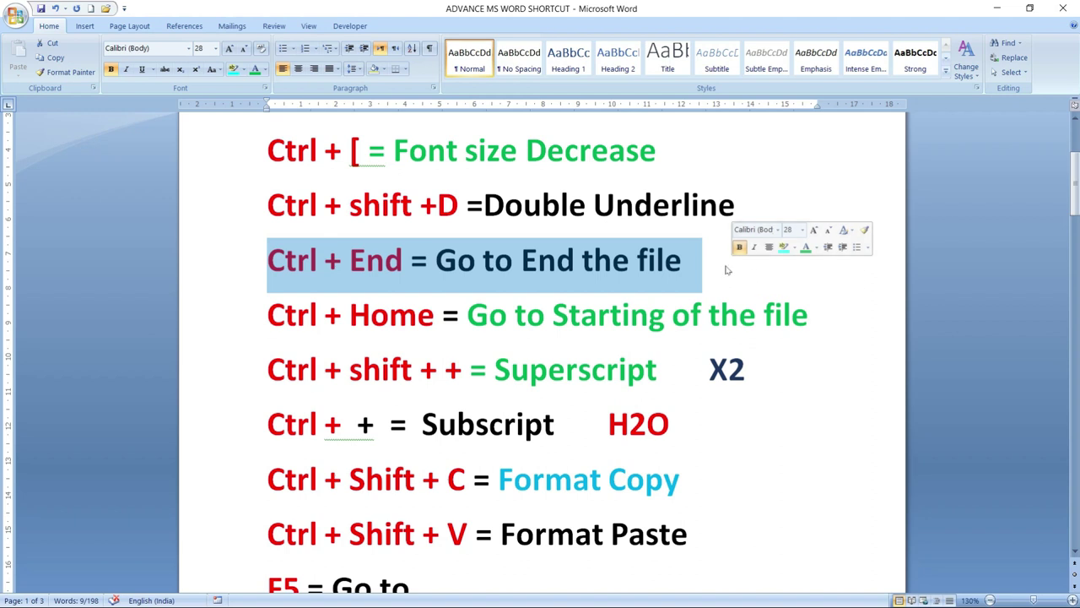
pyautogui.click(726, 265)
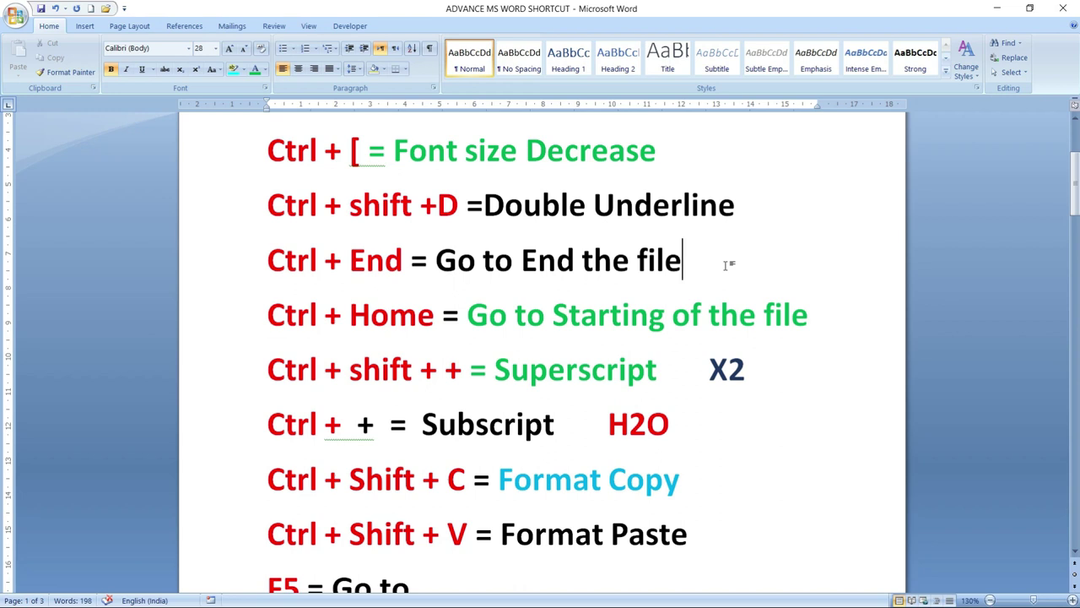
pyautogui.hotkey('ctrl', 'End')
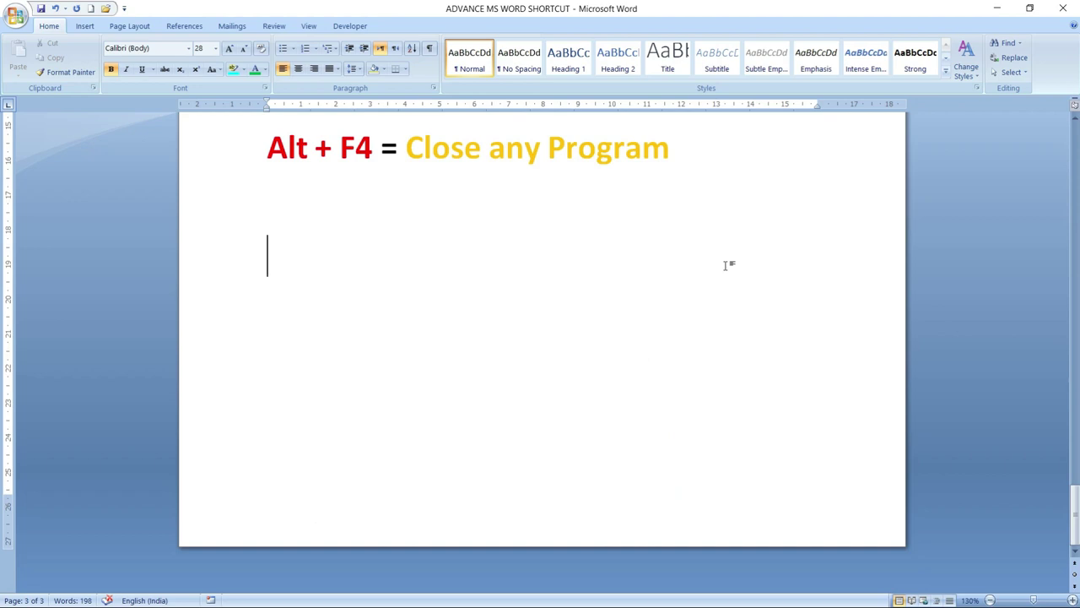
pyautogui.scroll(3, 622, 273)
pyautogui.scroll(10, 622, 272)
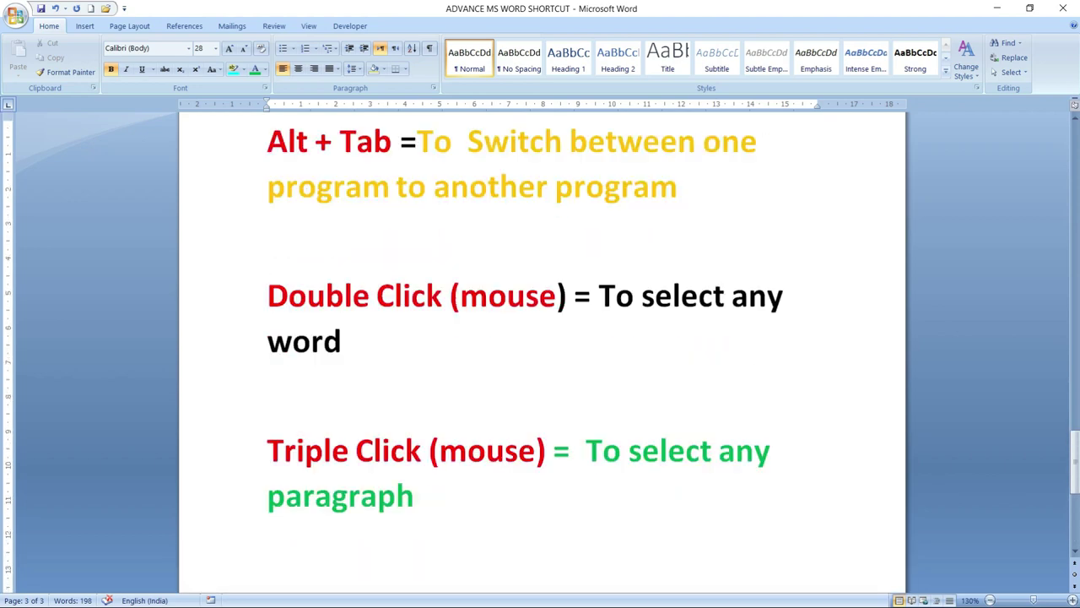
pyautogui.scroll(3, 541, 346)
pyautogui.scroll(3, 542, 346)
pyautogui.scroll(3, 542, 346)
pyautogui.scroll(3, 542, 346)
pyautogui.scroll(4, 541, 346)
pyautogui.scroll(3, 542, 346)
pyautogui.scroll(1, 542, 346)
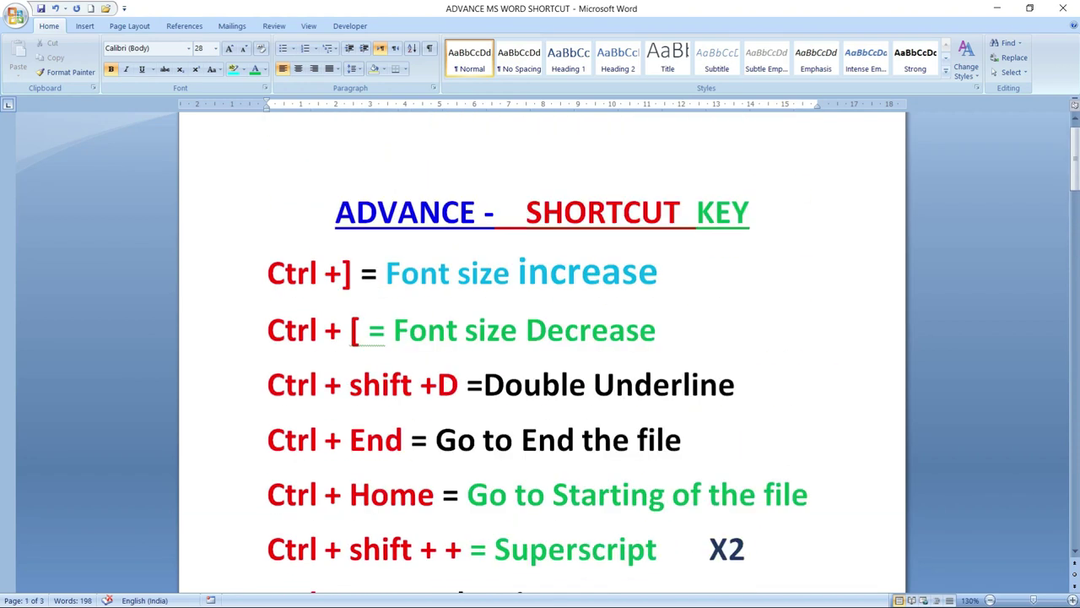
pyautogui.scroll(-3, 542, 346)
pyautogui.scroll(-3, 542, 346)
pyautogui.scroll(-3, 542, 346)
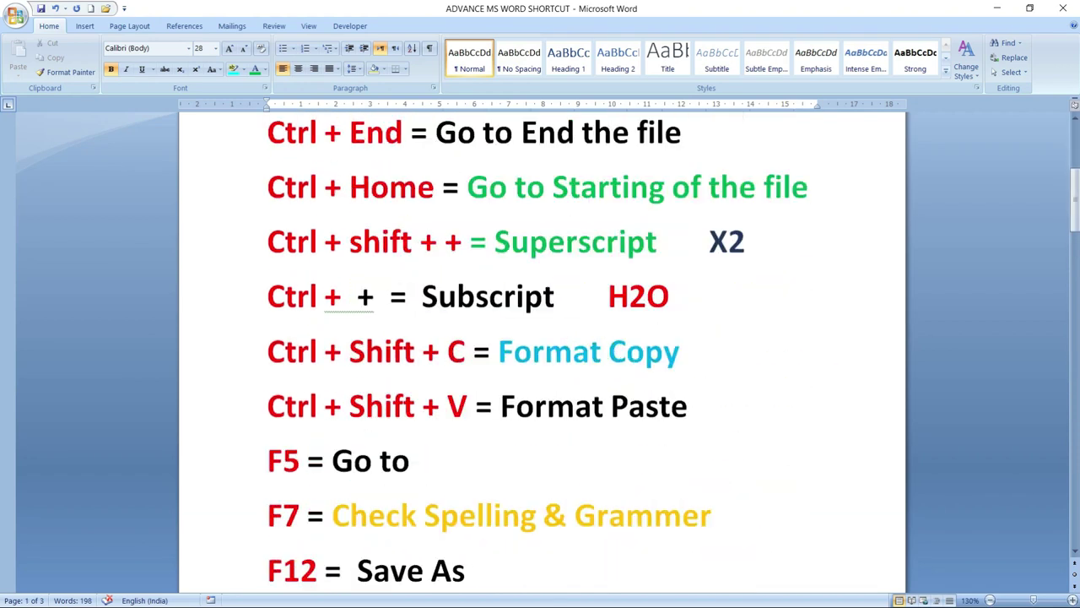
pyautogui.scroll(-3, 541, 346)
pyautogui.scroll(2, 542, 346)
pyautogui.scroll(2, 542, 346)
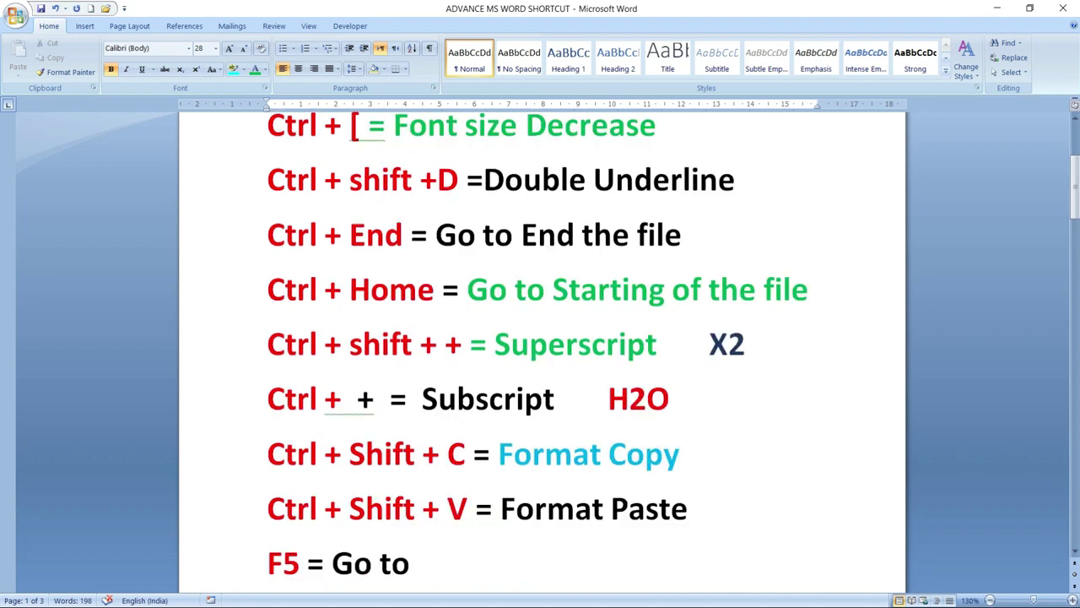
pyautogui.moveTo(267, 234); pyautogui.dragTo(701, 240)
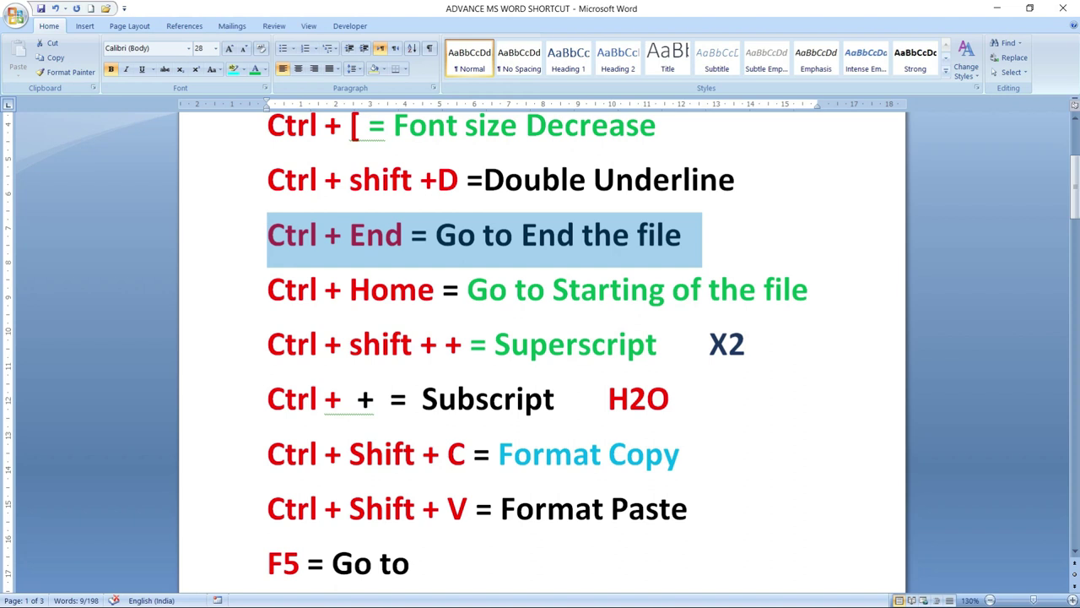
pyautogui.moveTo(266, 290); pyautogui.dragTo(441, 291)
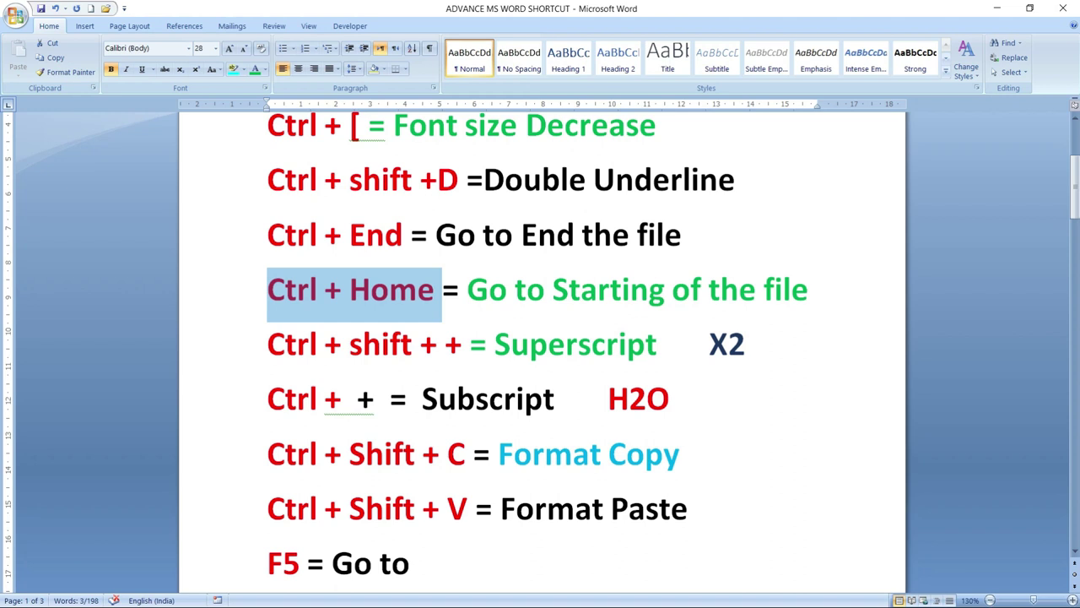
pyautogui.scroll(-5, 540, 337)
pyautogui.scroll(-5, 540, 338)
pyautogui.scroll(-5, 540, 337)
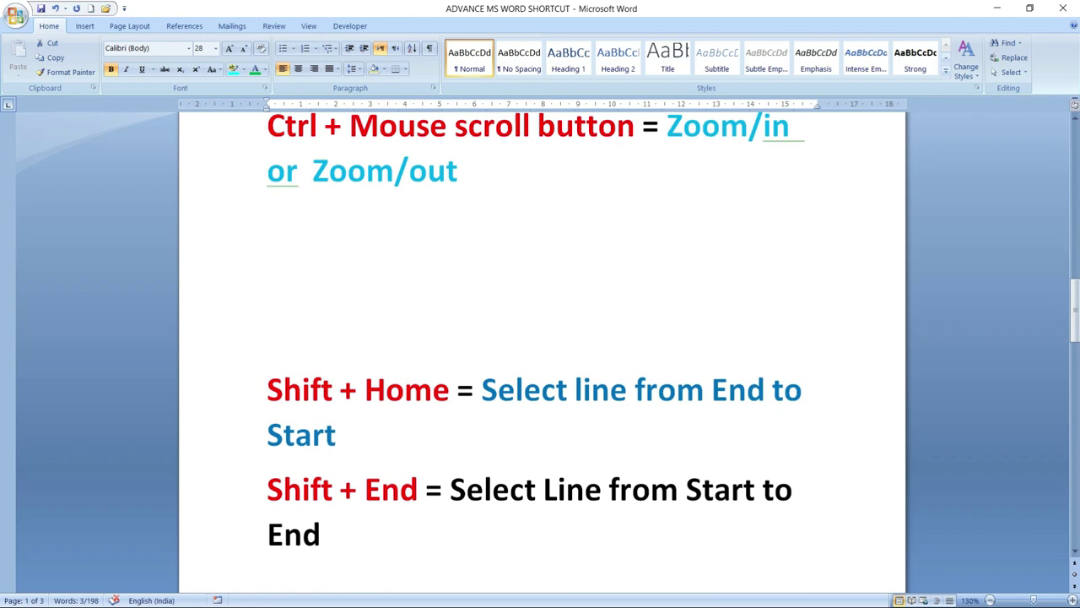
pyautogui.click(470, 184)
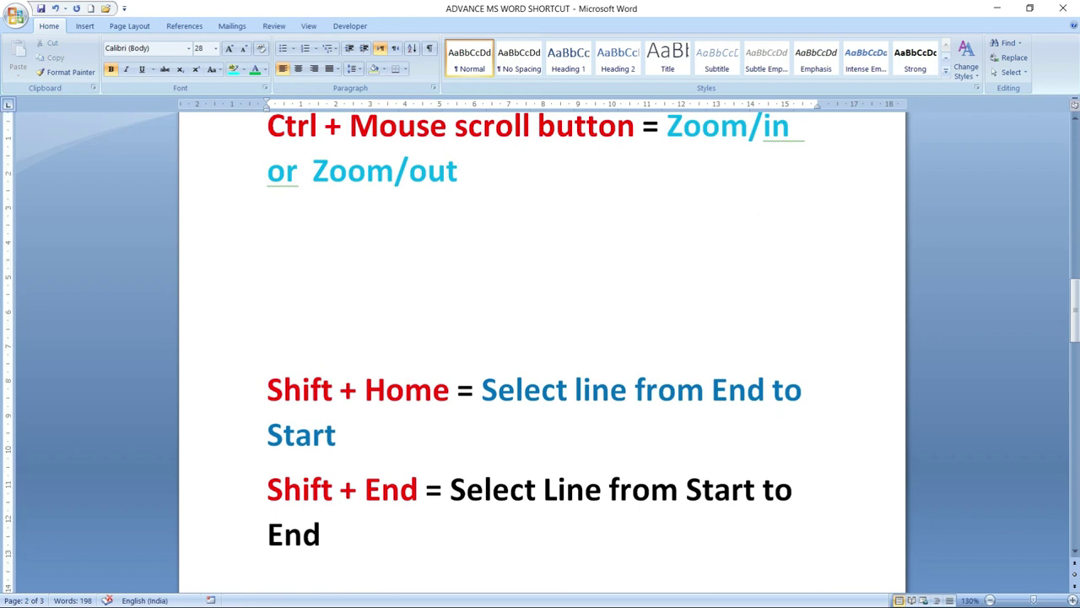
pyautogui.hotkey('ctrl', 'Home')
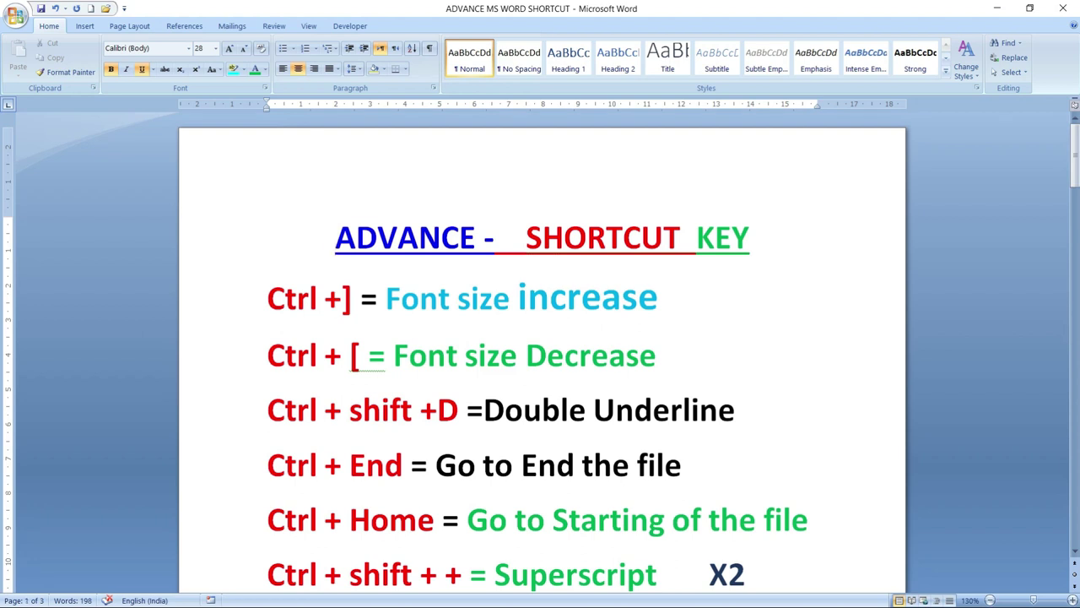
pyautogui.scroll(-2, 540, 355)
pyautogui.scroll(-2, 540, 354)
pyautogui.scroll(-1, 540, 355)
pyautogui.scroll(1, 540, 355)
pyautogui.scroll(1, 540, 354)
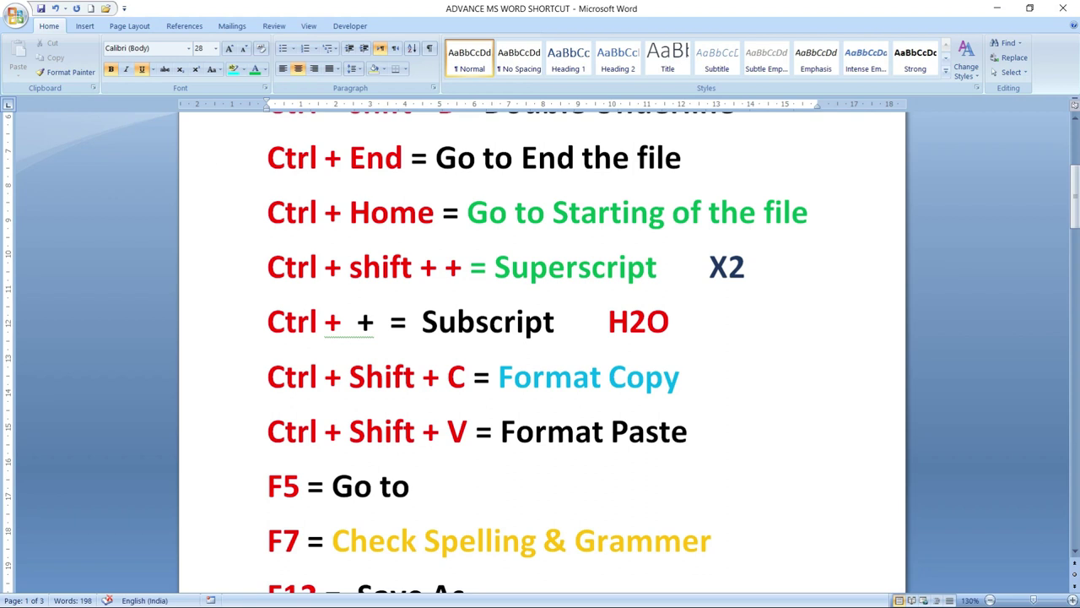
# Press Enter twice before X2 so it sits on its own line below a blank one
pyautogui.moveTo(265, 157); pyautogui.dragTo(673, 158)
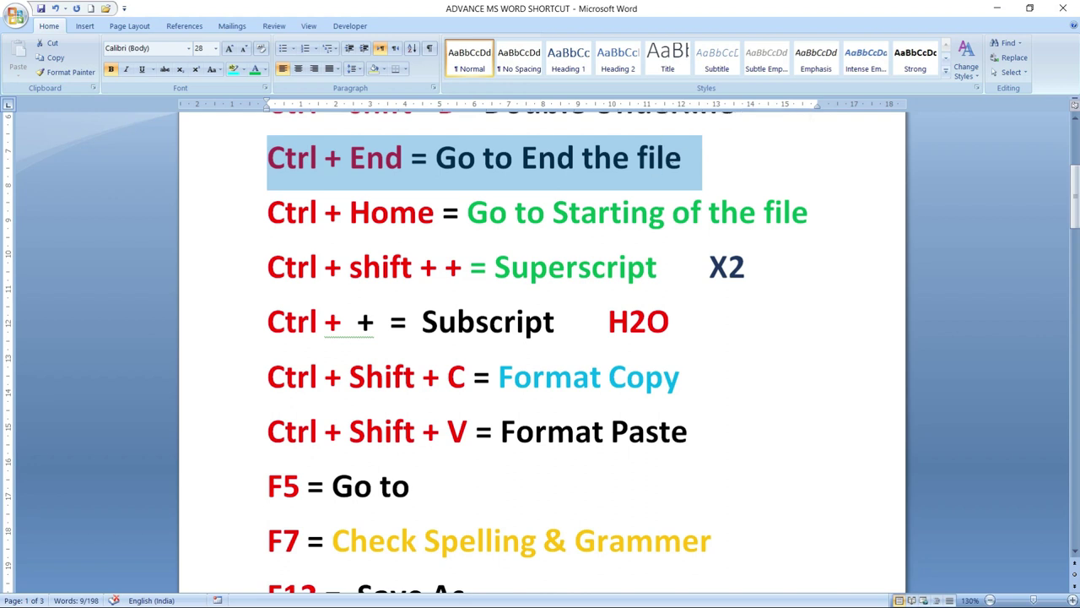
pyautogui.moveTo(261, 265); pyautogui.dragTo(708, 266)
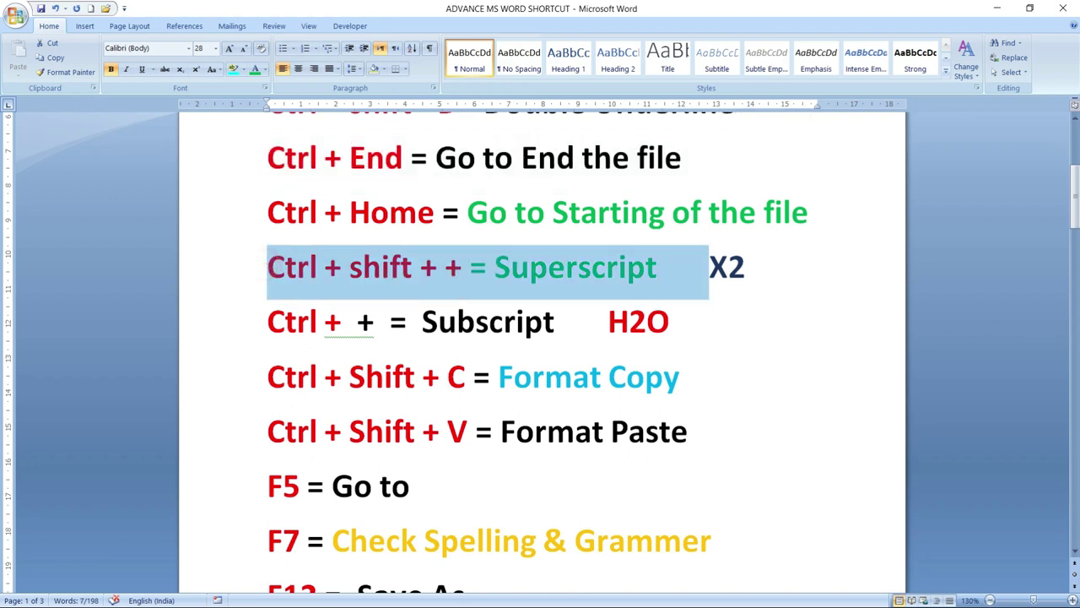
pyautogui.scroll(-2, 541, 337)
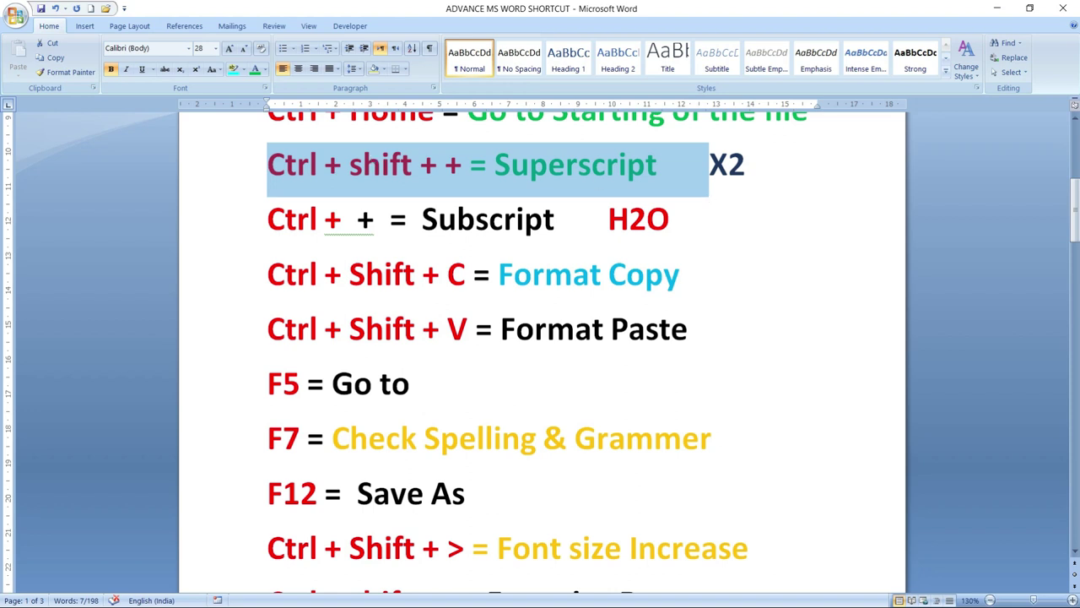
pyautogui.click(709, 191)
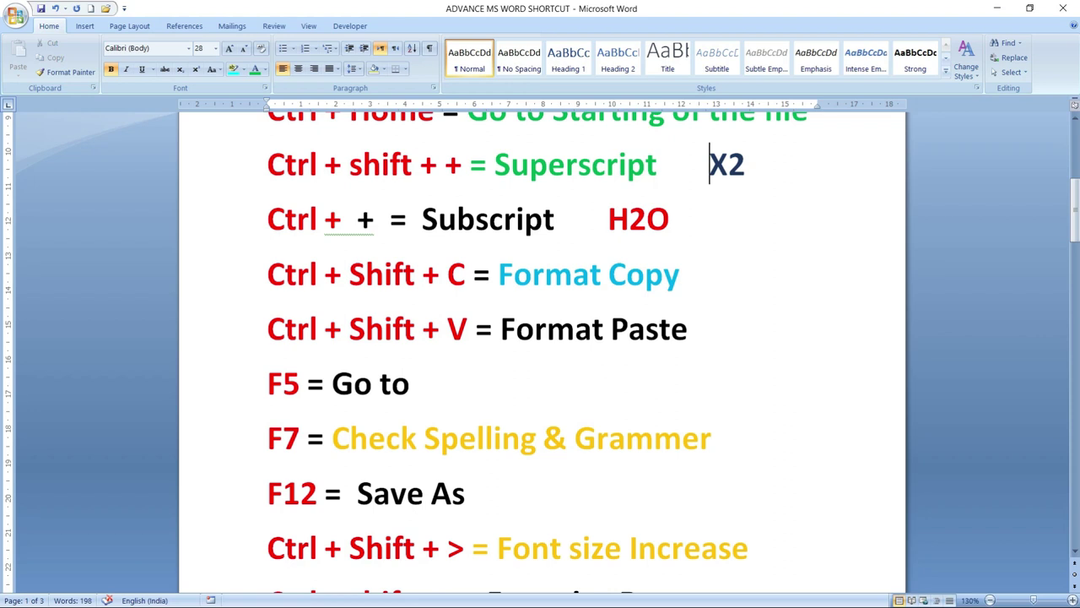
pyautogui.press('Return')
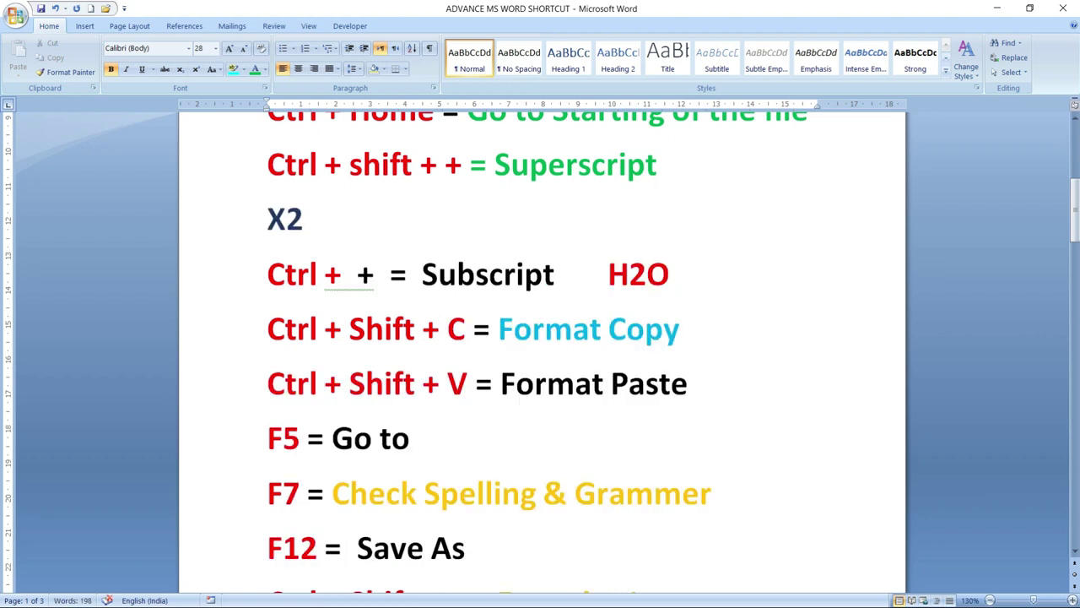
pyautogui.press('Return')
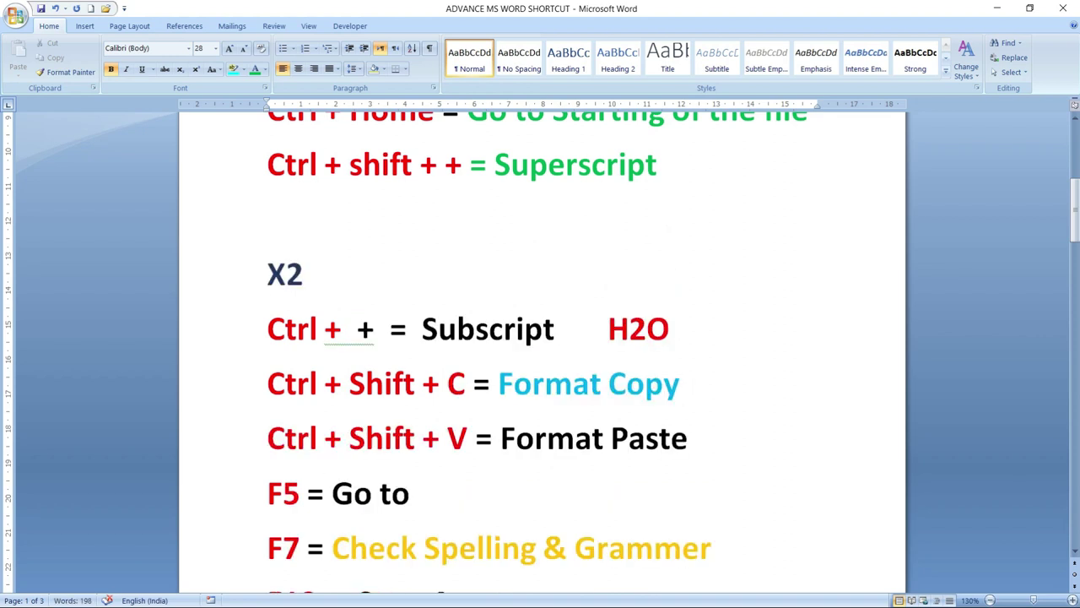
# Type '102' on the empty line above X2
pyautogui.click(295, 217)
pyautogui.write('00')
pyautogui.press('BackSpace')
pyautogui.press('BackSpace')
pyautogui.write('102')
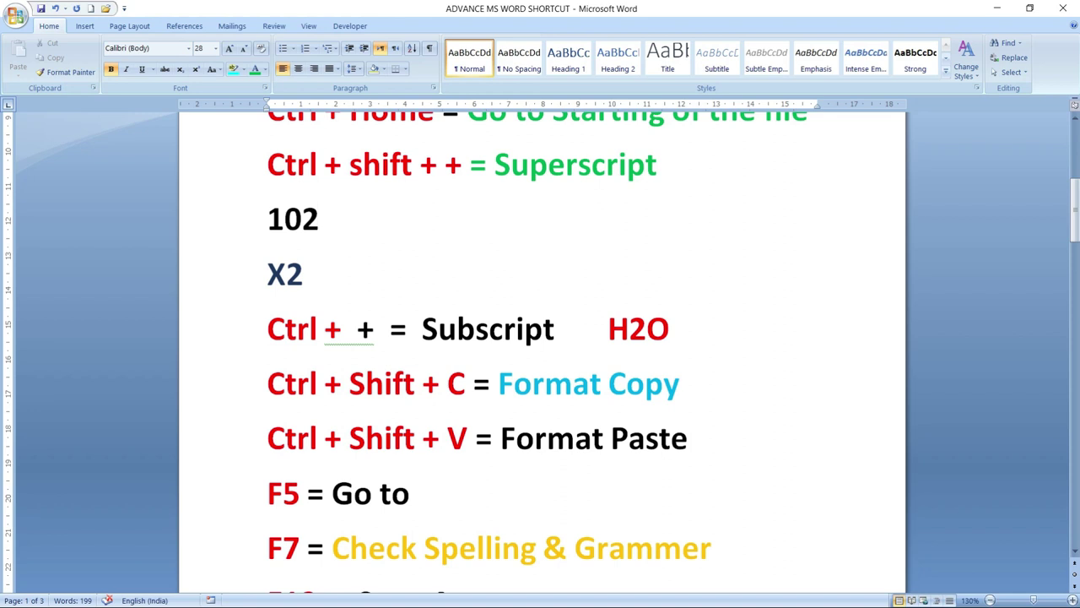
# Superscript the final 2 in 102 and the 2 in X2 using Ctrl+Shift+=
pyautogui.click(302, 219)
pyautogui.hotkey('shift', 'Right')
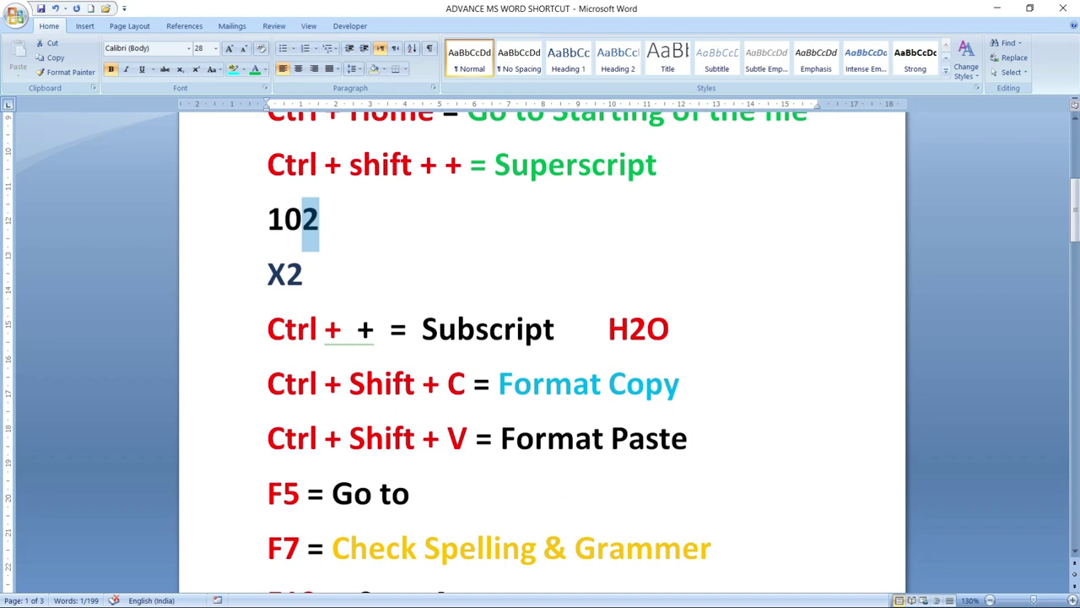
pyautogui.hotkey('ctrl', 'shift', '+')
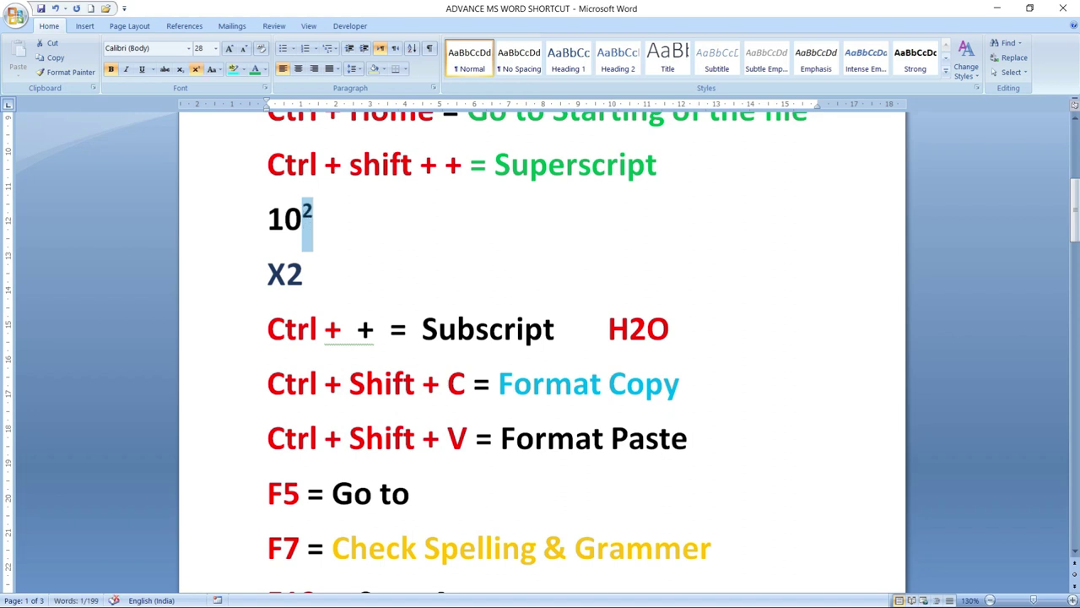
pyautogui.press('Right')
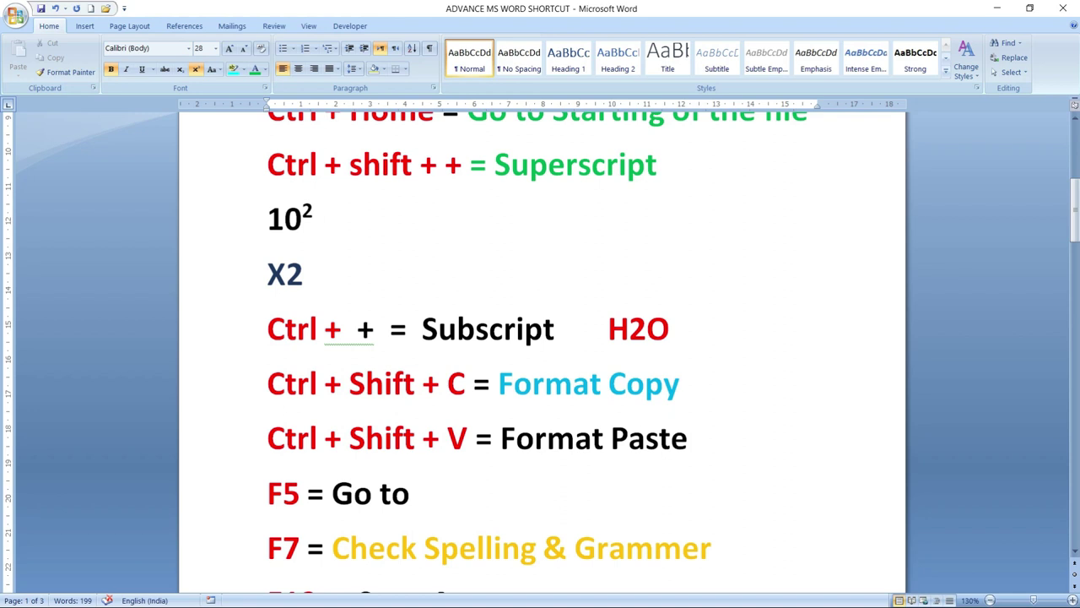
pyautogui.hotkey('ctrl', 'shift', '+')
pyautogui.moveTo(285, 271); pyautogui.dragTo(302, 272)
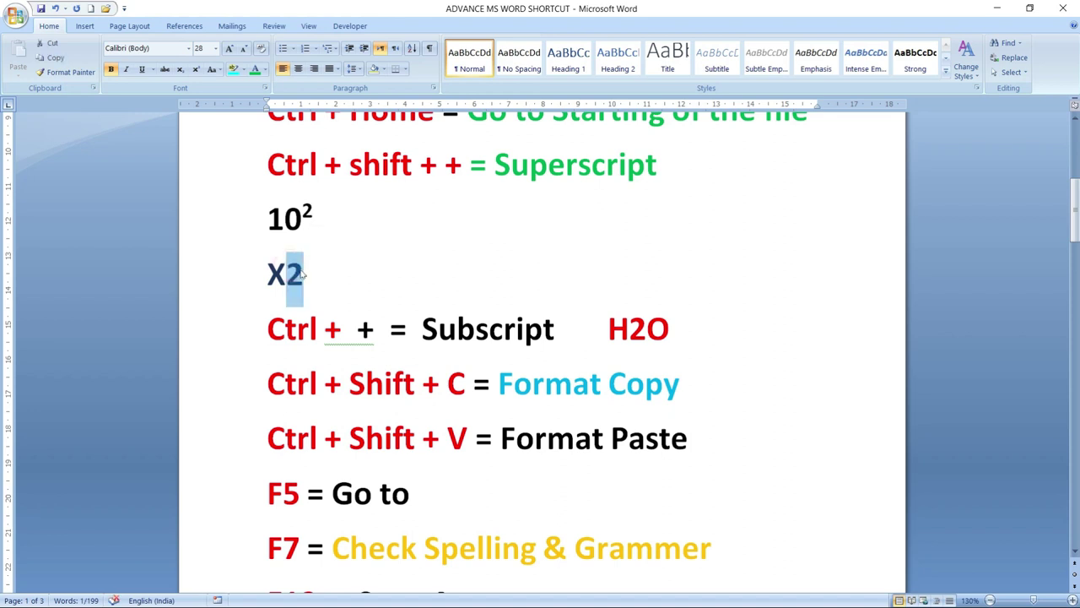
pyautogui.hotkey('ctrl', 'shift', '+')
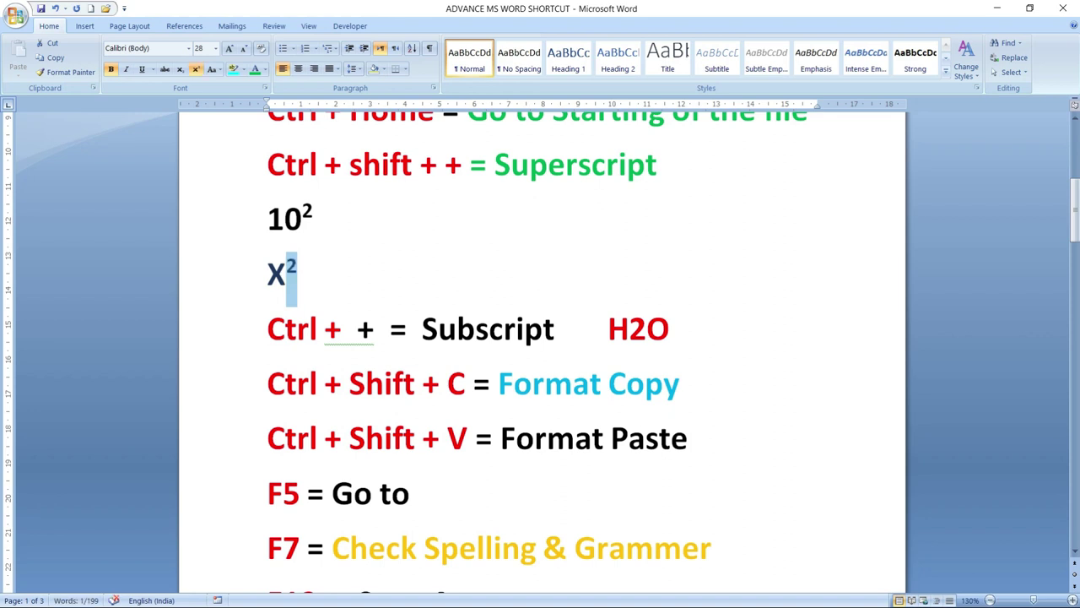
# Type 'A2+B2' in normal text after 10² on the same line
pyautogui.click(314, 268)
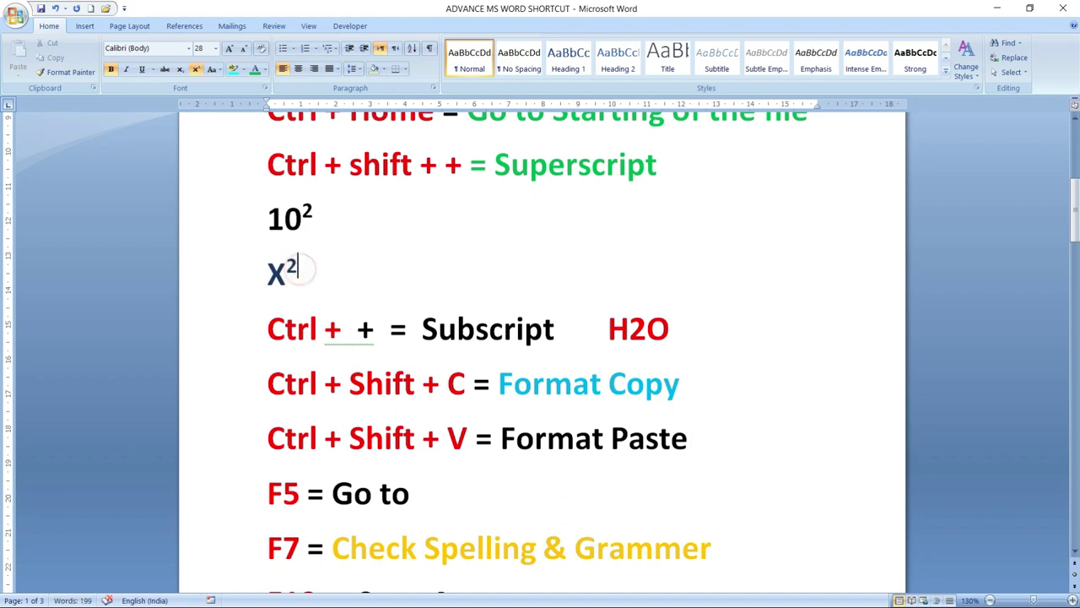
pyautogui.click(344, 218)
pyautogui.hotkey('ctrl', 'shift', '+')
pyautogui.write('A2=B')
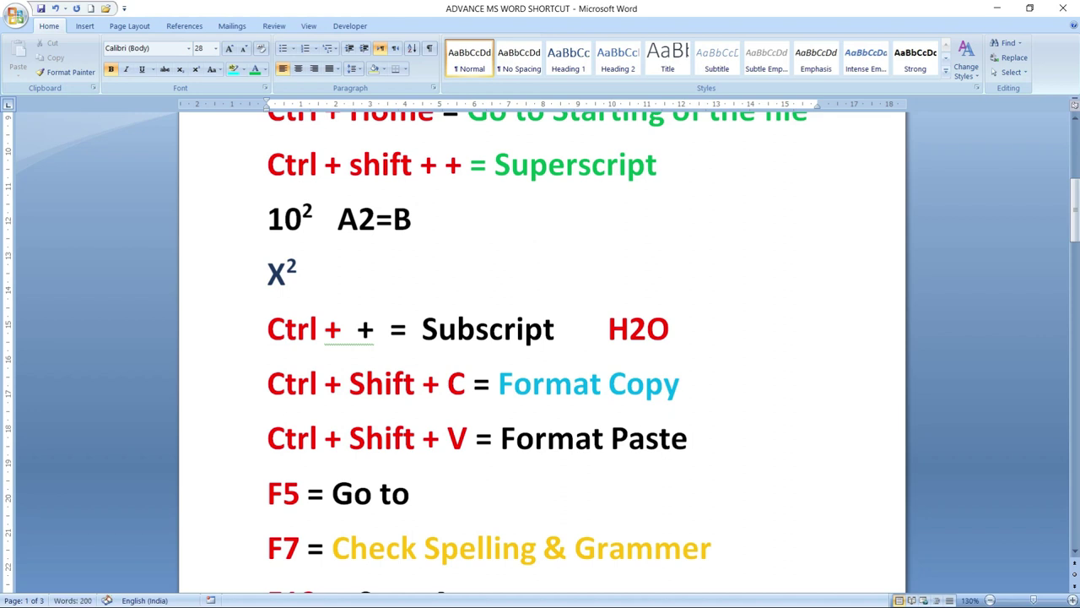
pyautogui.write('2')
pyautogui.press('BackSpace')
pyautogui.press('BackSpace')
pyautogui.press('BackSpace')
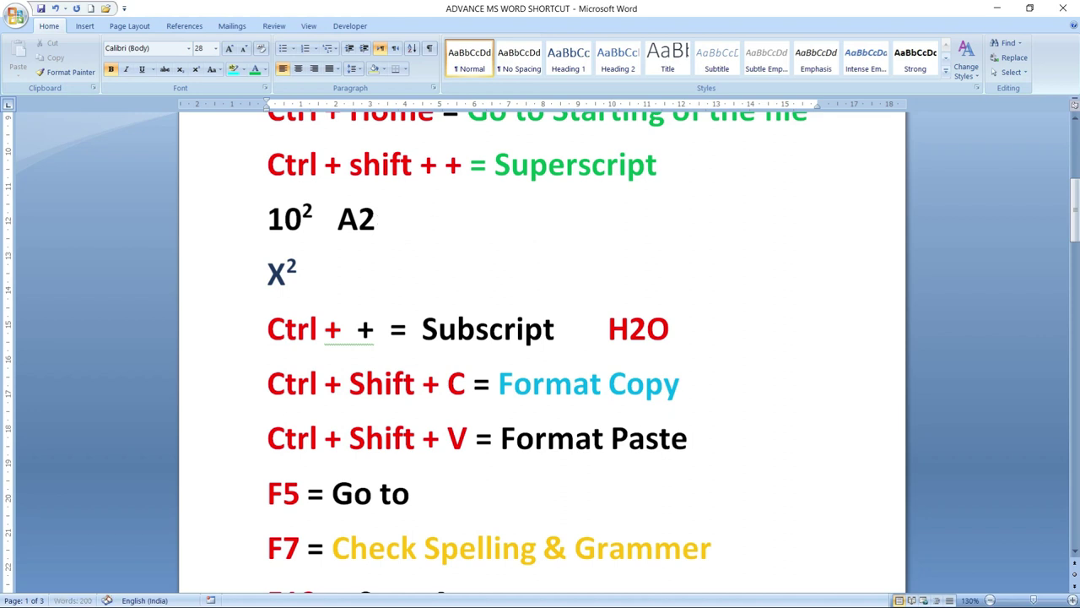
pyautogui.write('+')
pyautogui.write('B2')
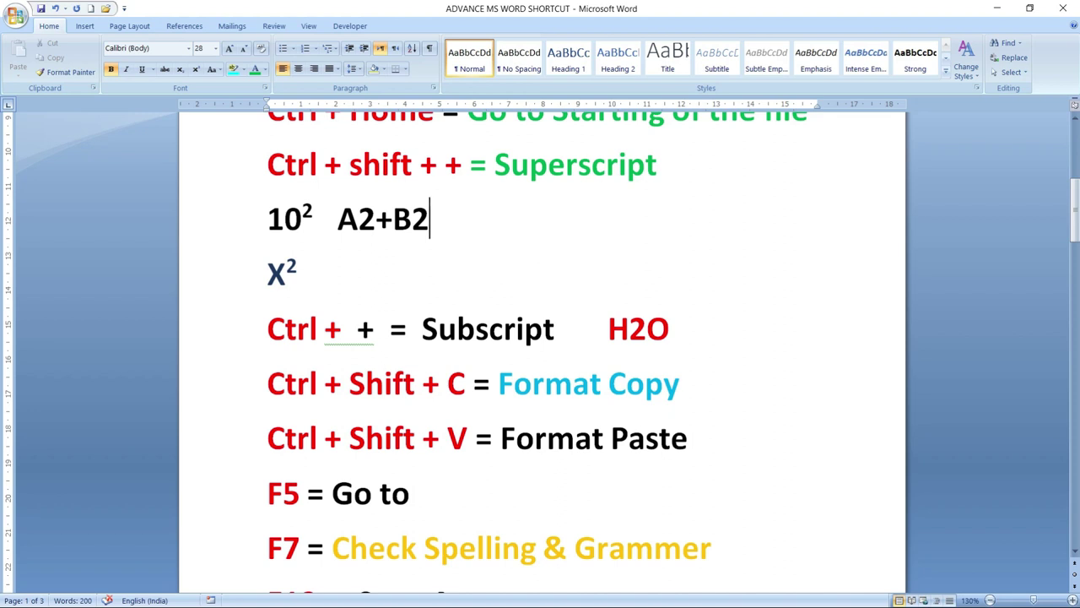
# Superscript the 2s after A and B with the Superscript button, giving A²+B²
pyautogui.click(358, 220)
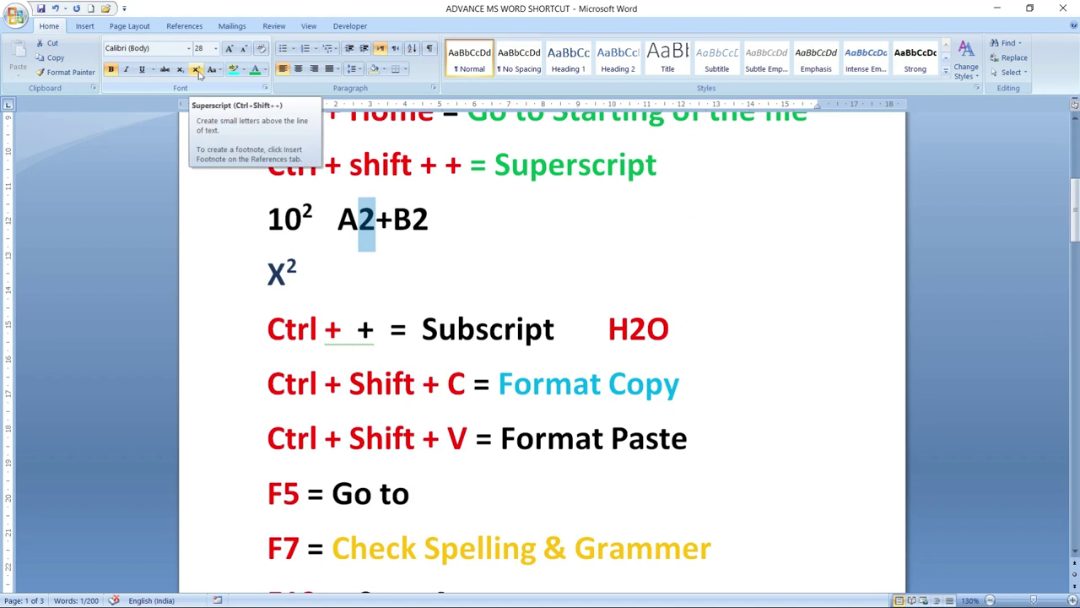
pyautogui.click(199, 74)
pyautogui.click(406, 215)
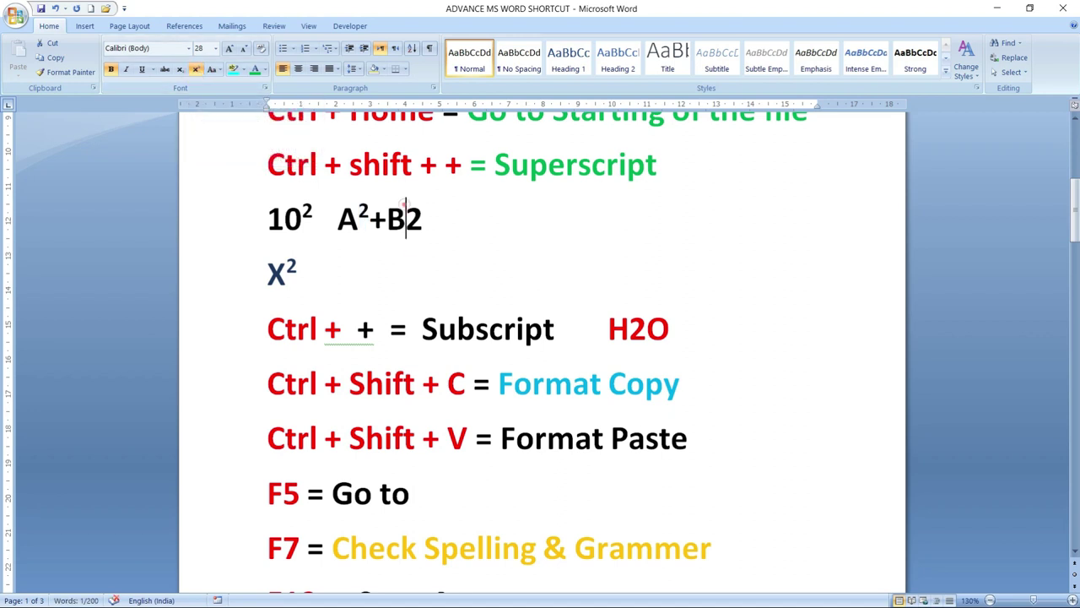
pyautogui.moveTo(406, 211); pyautogui.dragTo(422, 215)
pyautogui.click(195, 72)
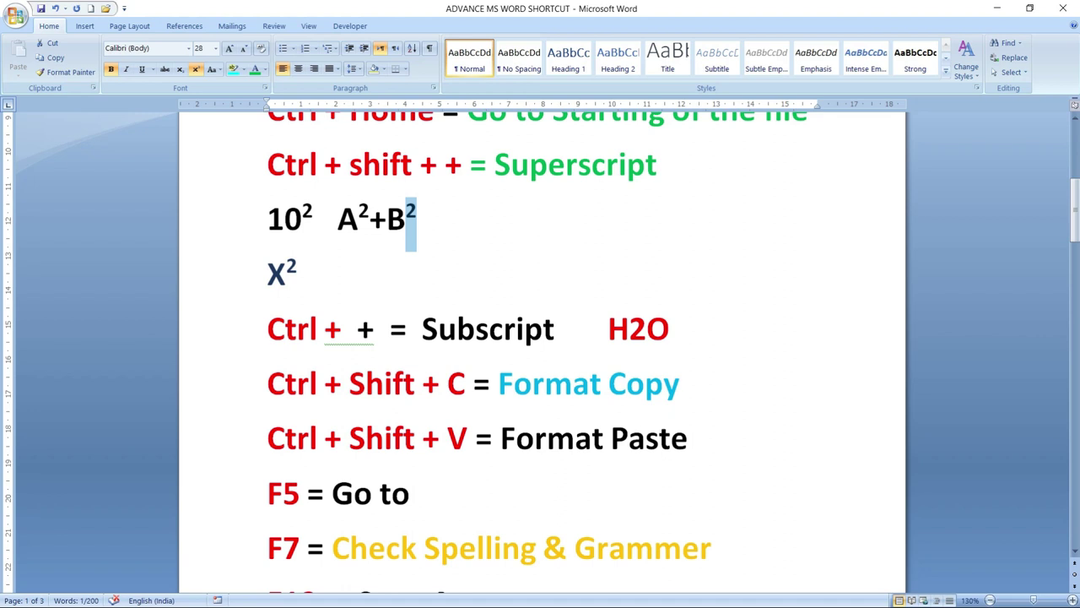
# Subscript the 2 in H2O with Ctrl+=, giving H₂O
pyautogui.scroll(-2, 472, 250)
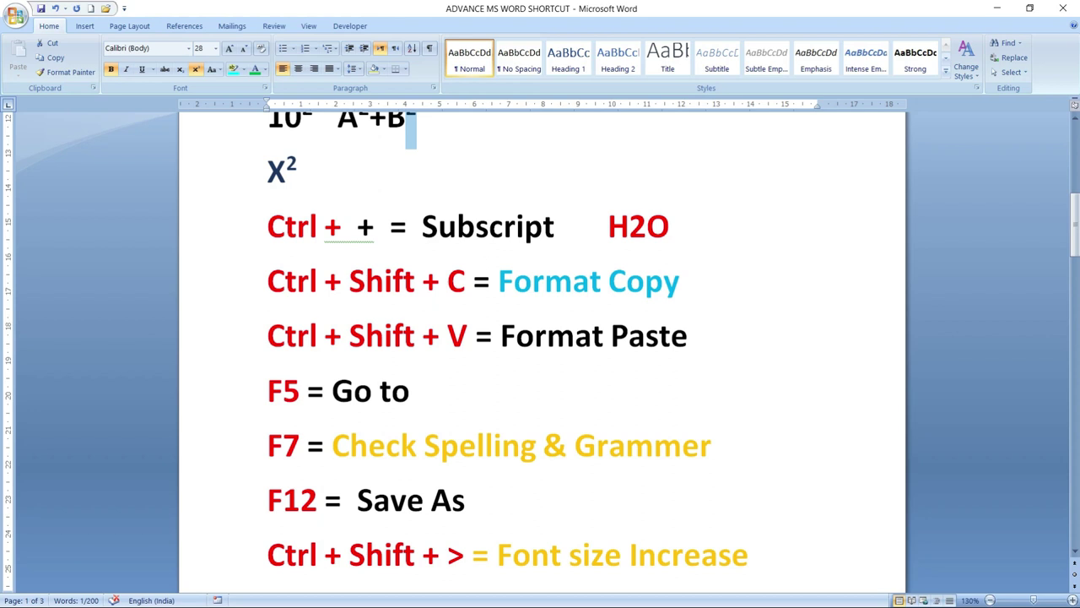
pyautogui.click(248, 234)
pyautogui.click(248, 234)
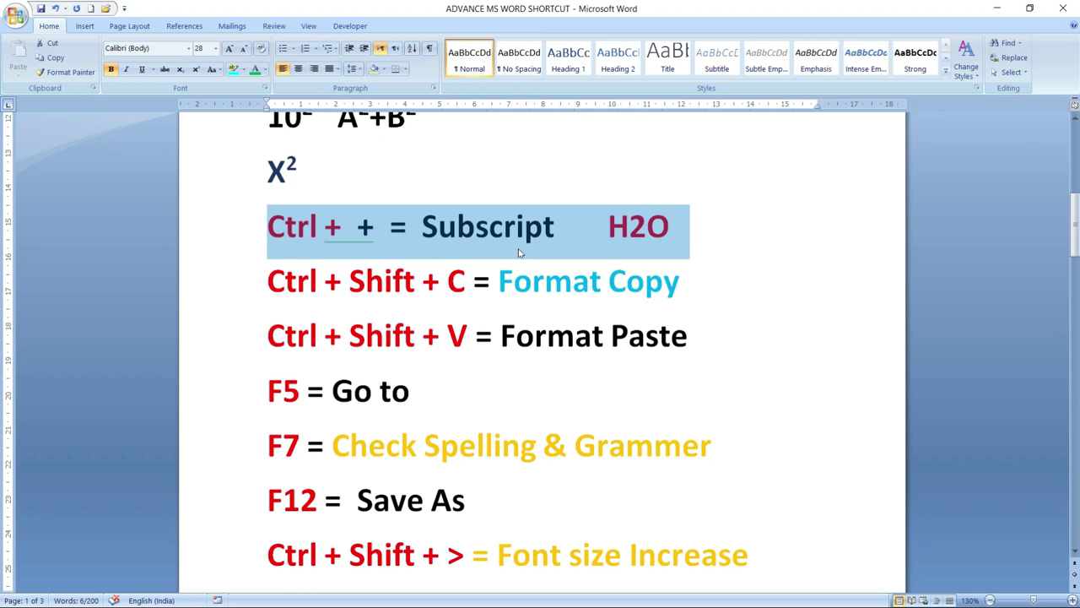
pyautogui.click(701, 215)
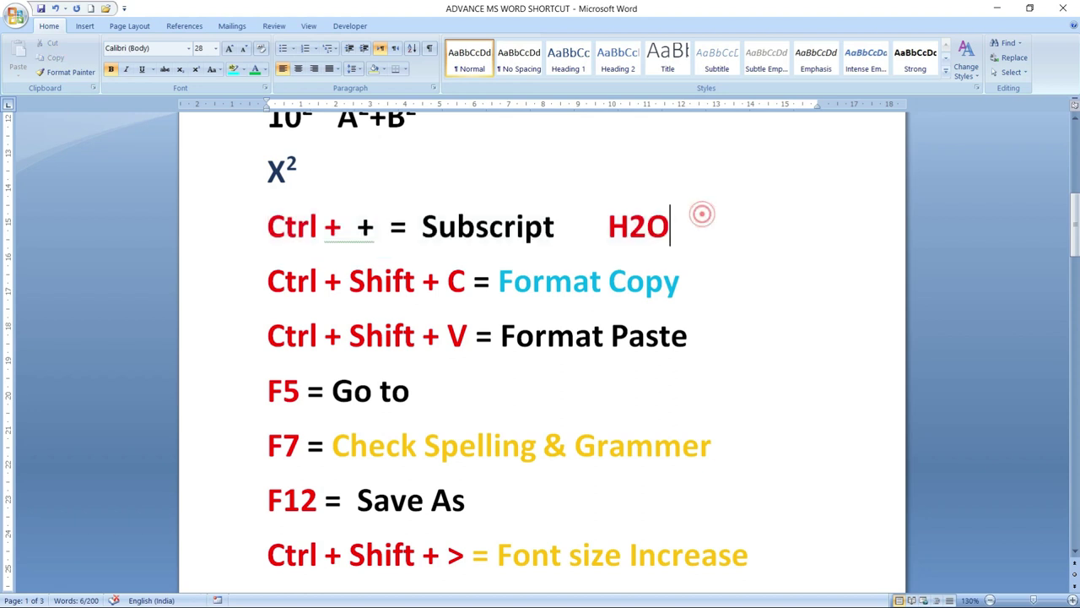
pyautogui.press('Return')
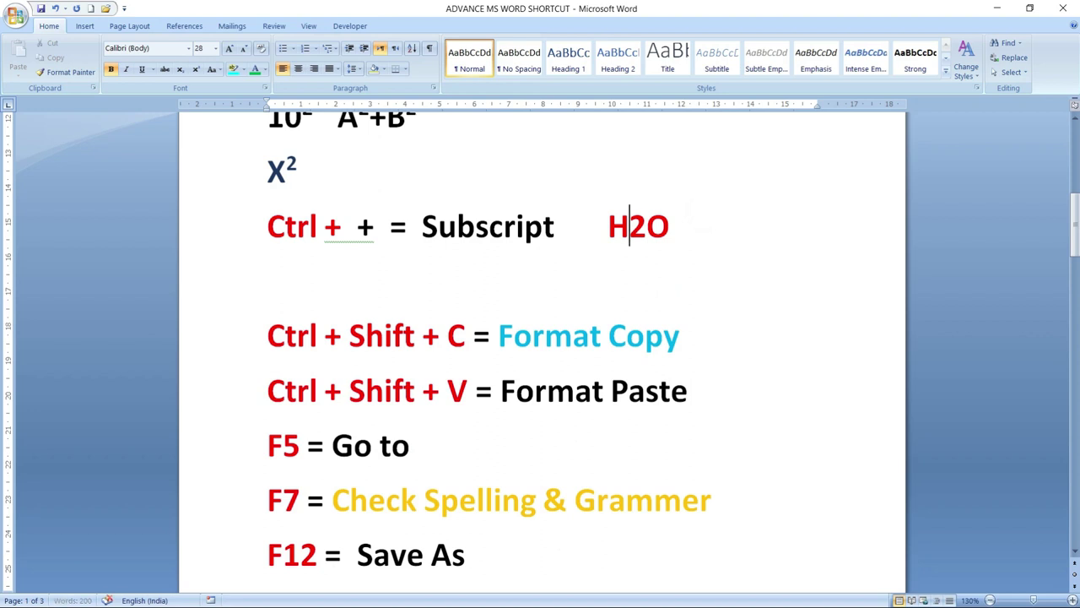
pyautogui.moveTo(630, 226); pyautogui.dragTo(647, 226)
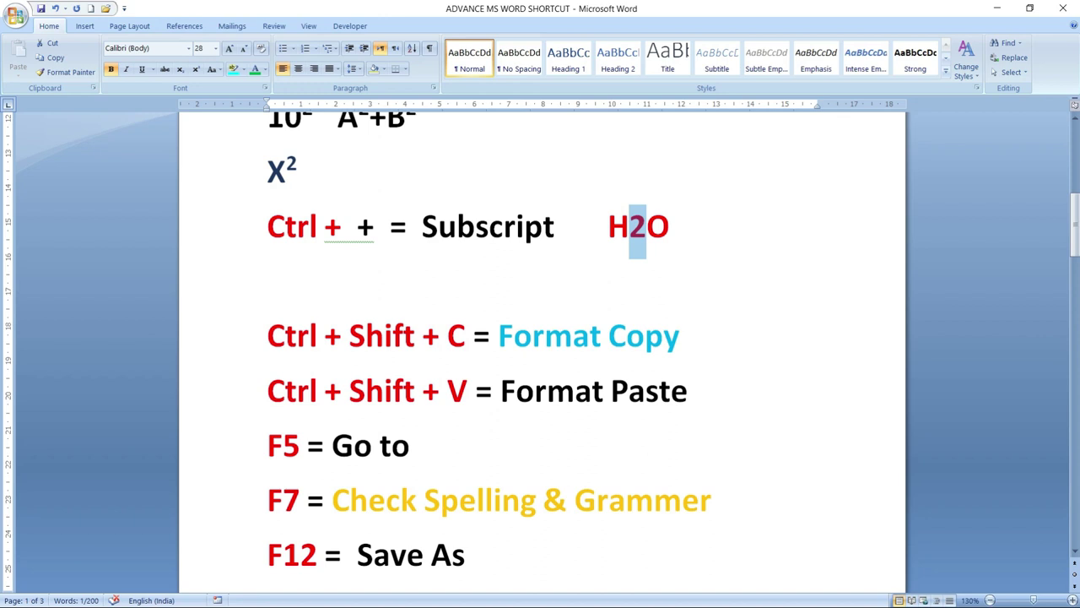
pyautogui.hotkey('ctrl', '=')
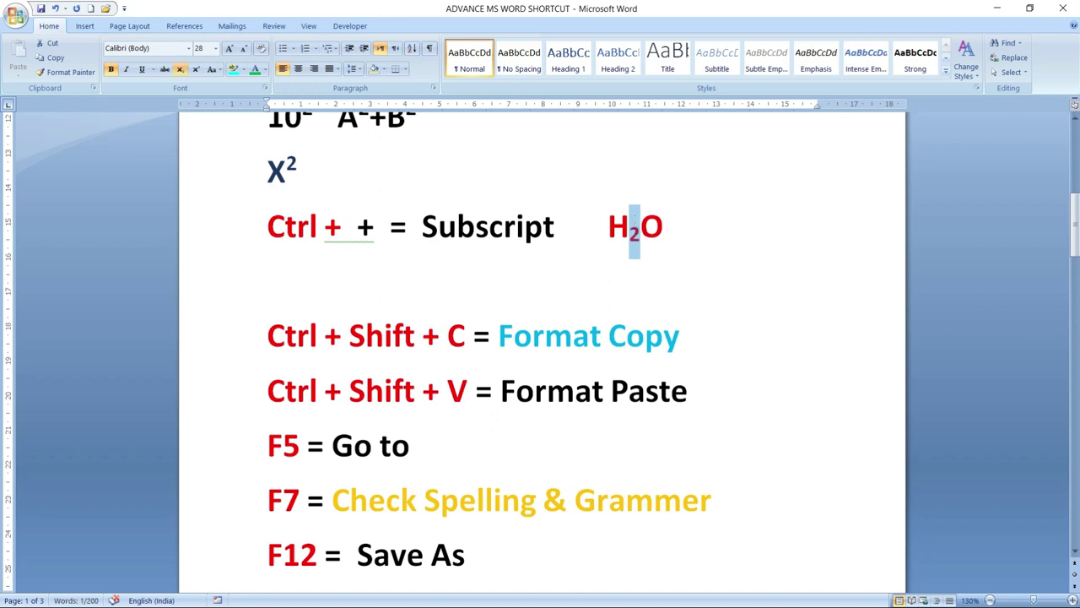
# Add a new line below H₂O reading '102' in normal text
pyautogui.click(682, 232)
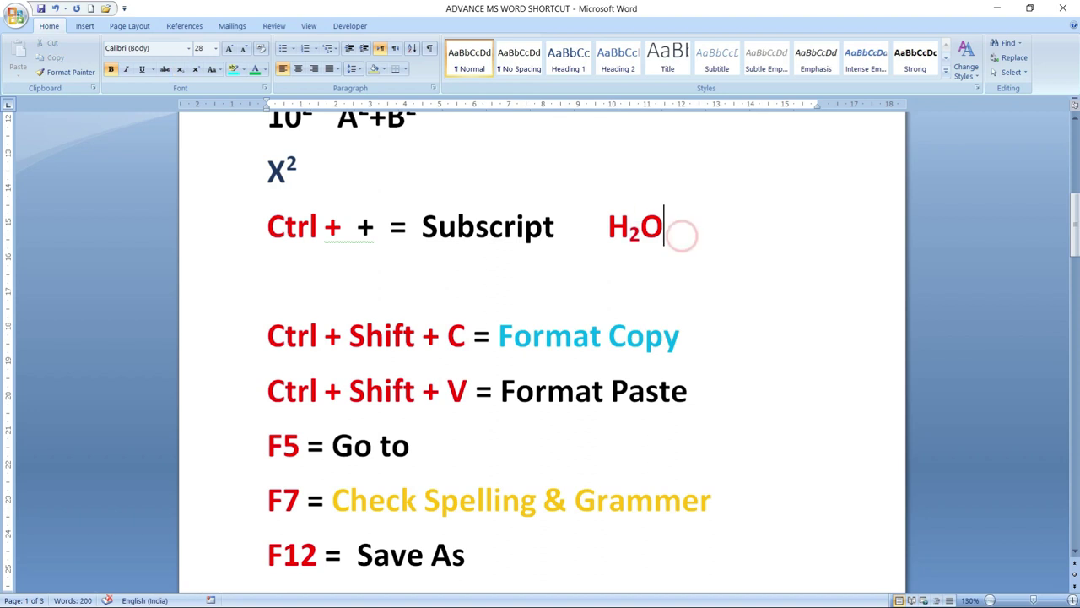
pyautogui.press('Return')
pyautogui.write('102')
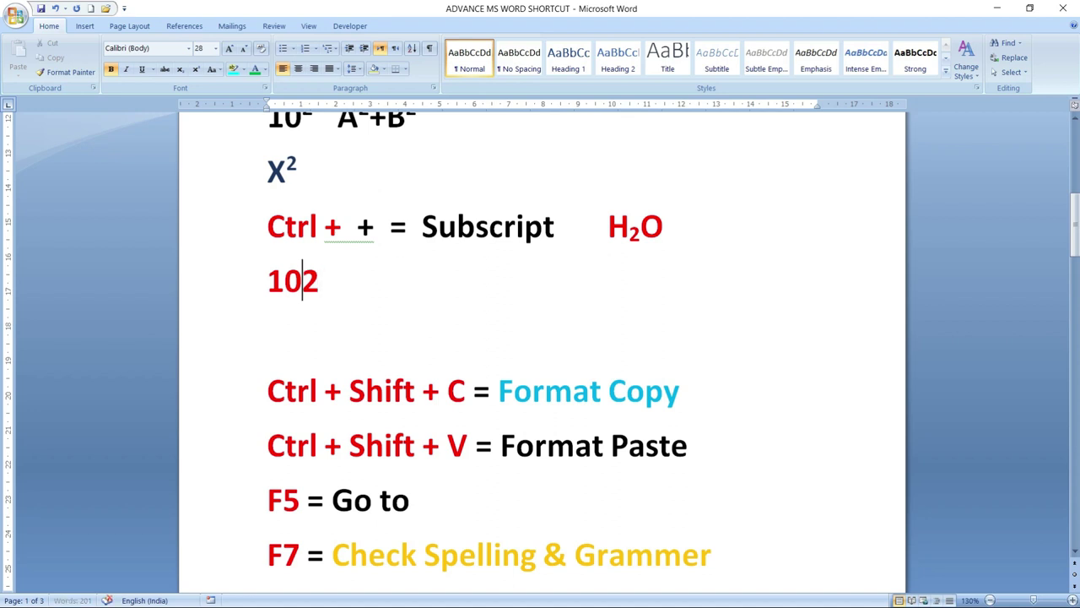
# Subscript the final 2 of 102 with the Home tab's Subscript button, giving 10₂
pyautogui.moveTo(303, 282); pyautogui.dragTo(319, 282)
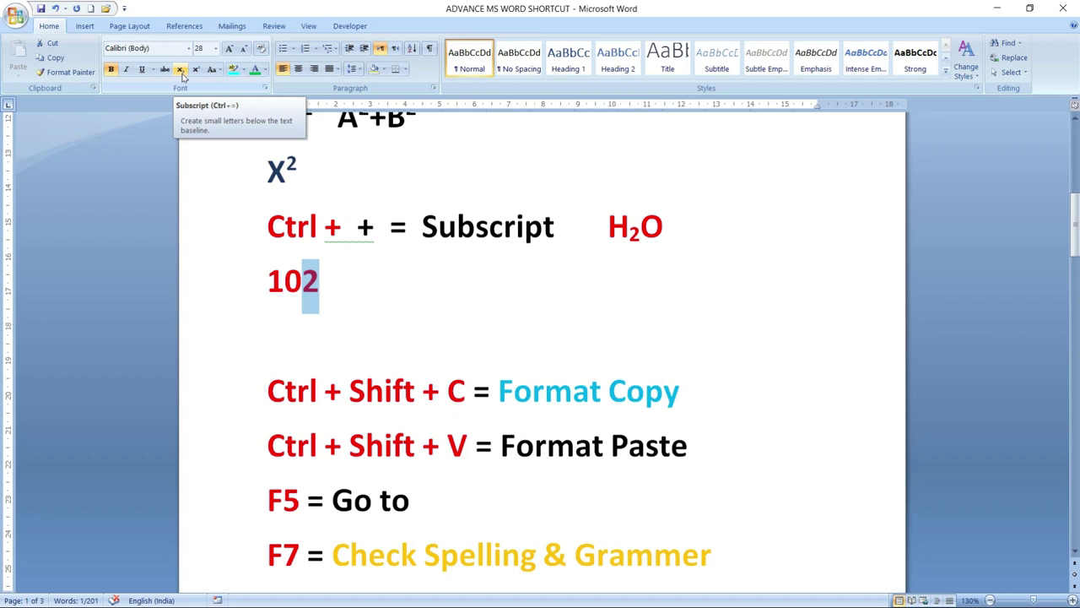
pyautogui.click(181, 70)
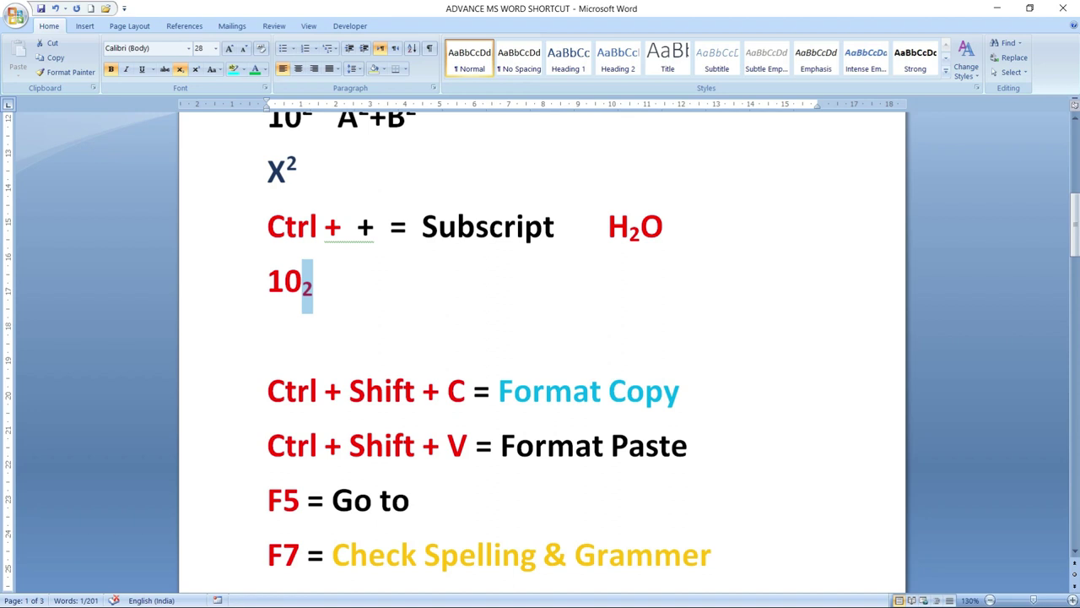
pyautogui.scroll(-4, 540, 354)
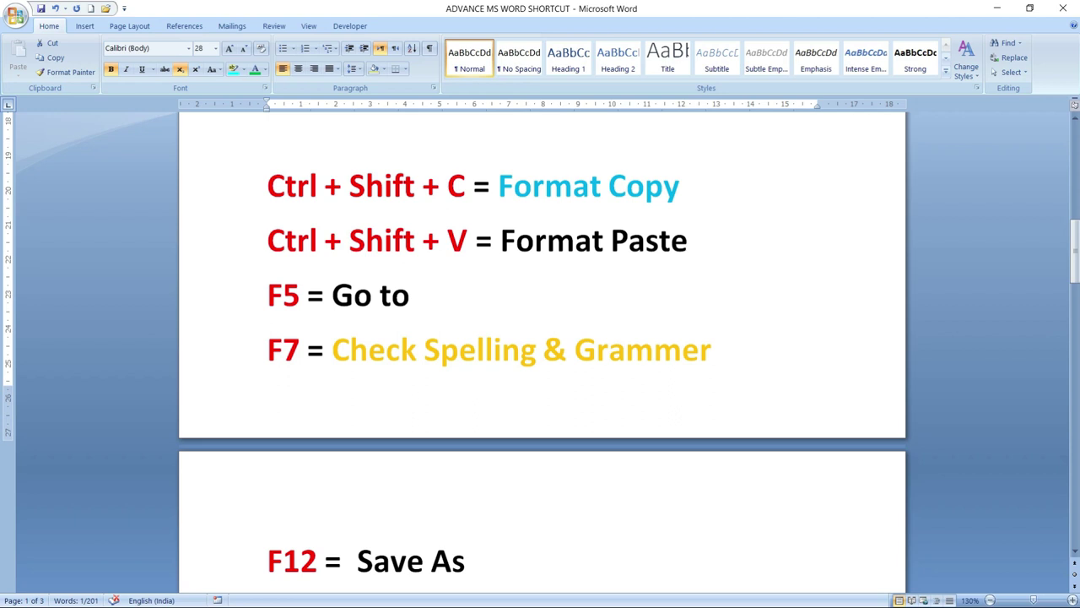
# Colour 'Format Copy' green and add a new line 'COMPUTER' beneath it
pyautogui.moveTo(498, 185); pyautogui.dragTo(685, 184)
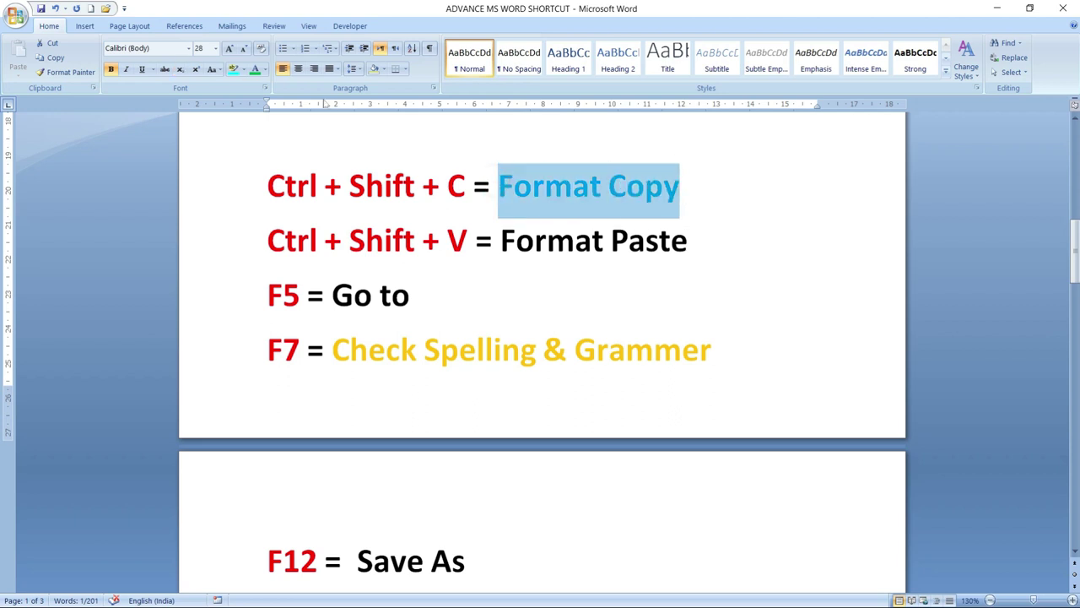
pyautogui.click(255, 69)
pyautogui.click(706, 177)
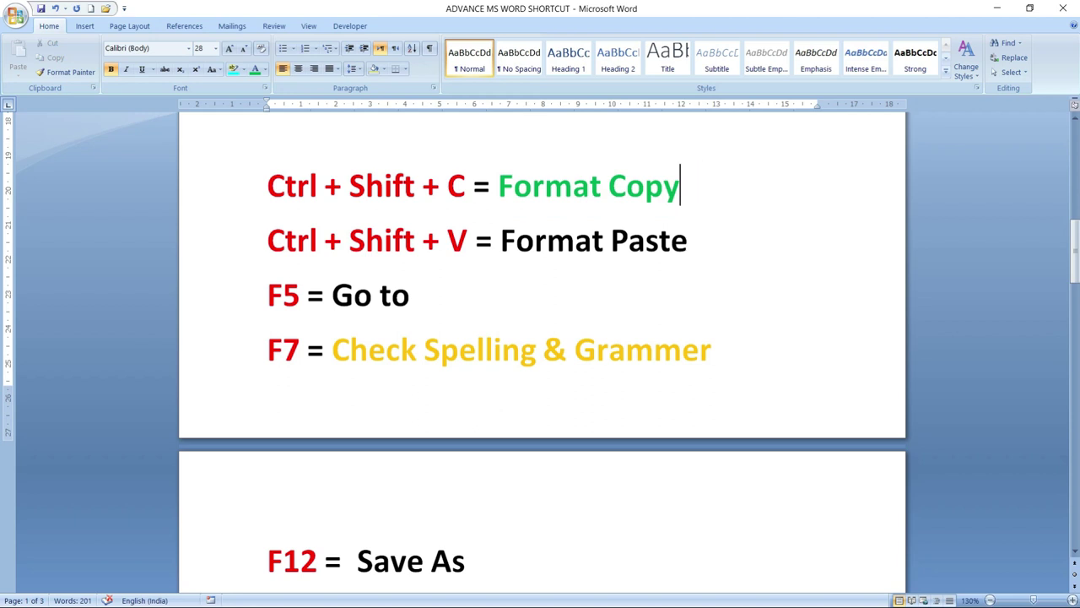
pyautogui.press('Return')
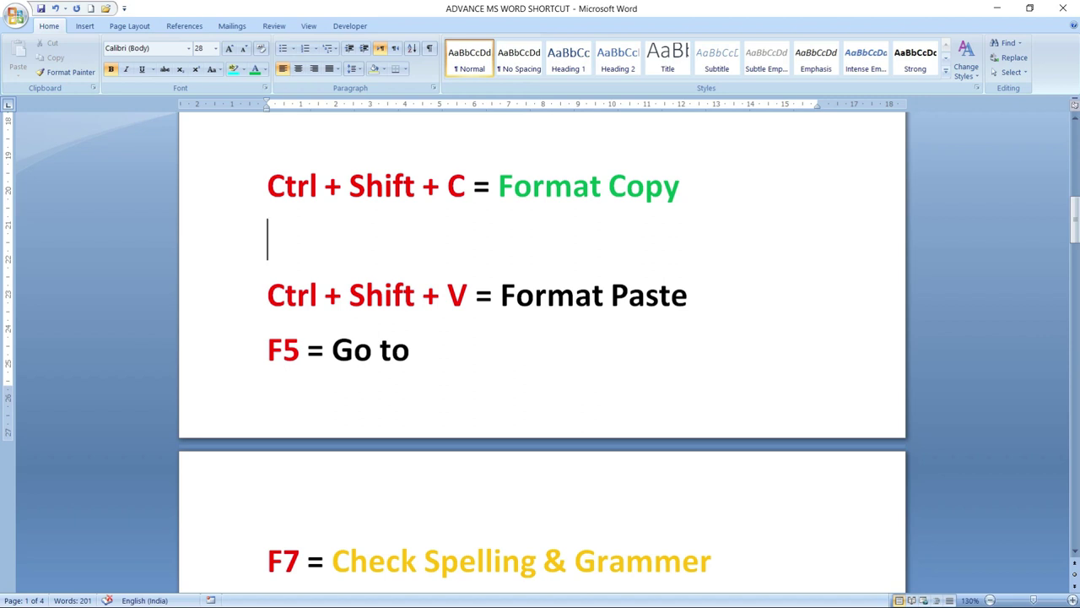
pyautogui.write('CO')
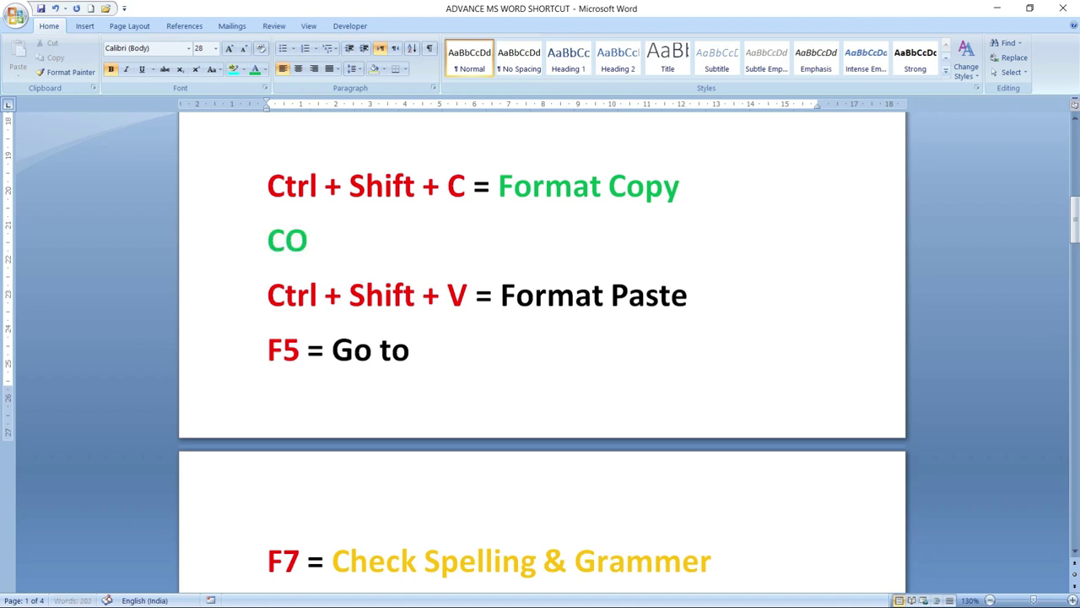
pyautogui.write('MPUTER')
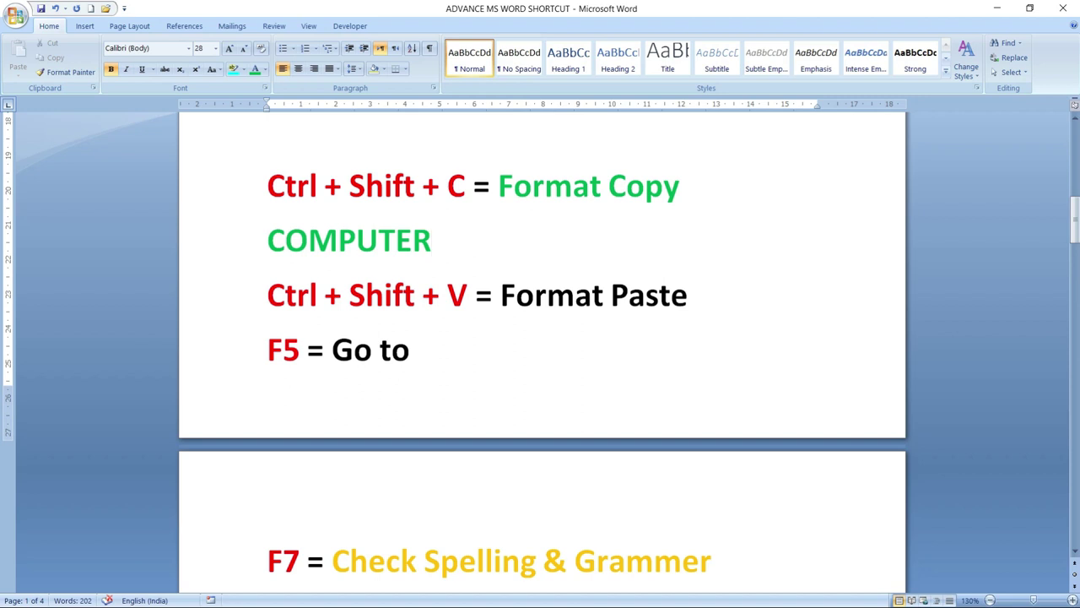
# Make the word COMPUTER red using Font Color
pyautogui.moveTo(473, 234); pyautogui.dragTo(181, 246)
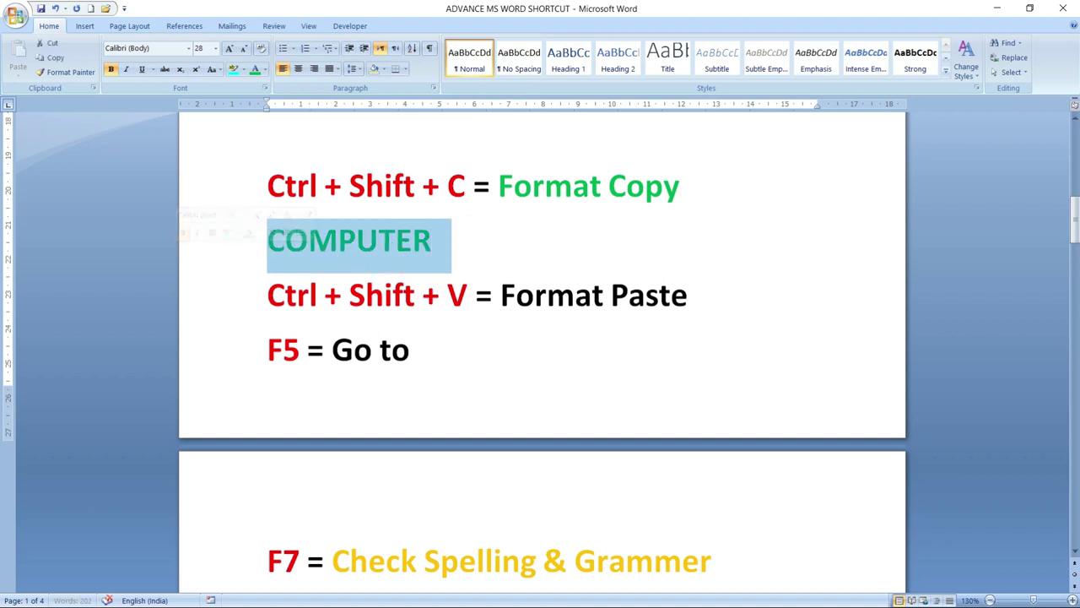
pyautogui.click(264, 69)
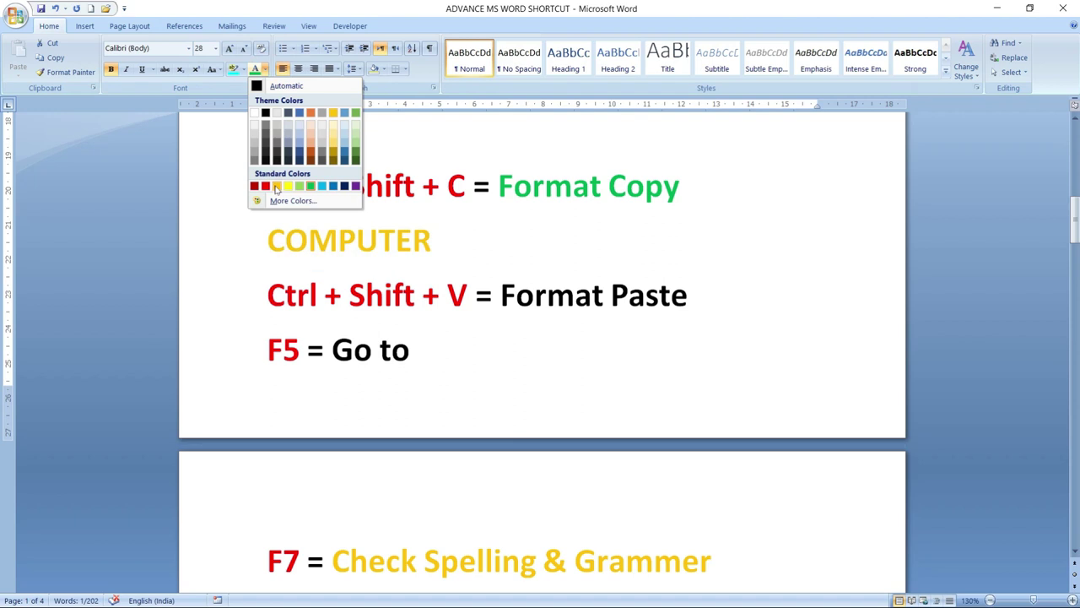
pyautogui.click(265, 186)
pyautogui.click(489, 236)
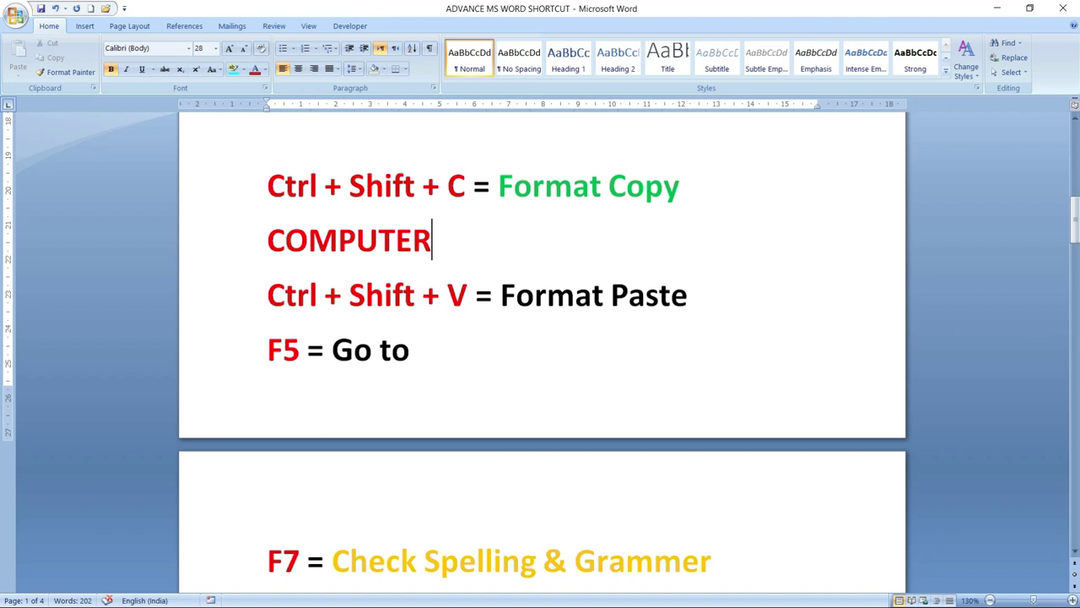
# Underline 'Format Copy' and select it again
pyautogui.moveTo(498, 186); pyautogui.dragTo(679, 188)
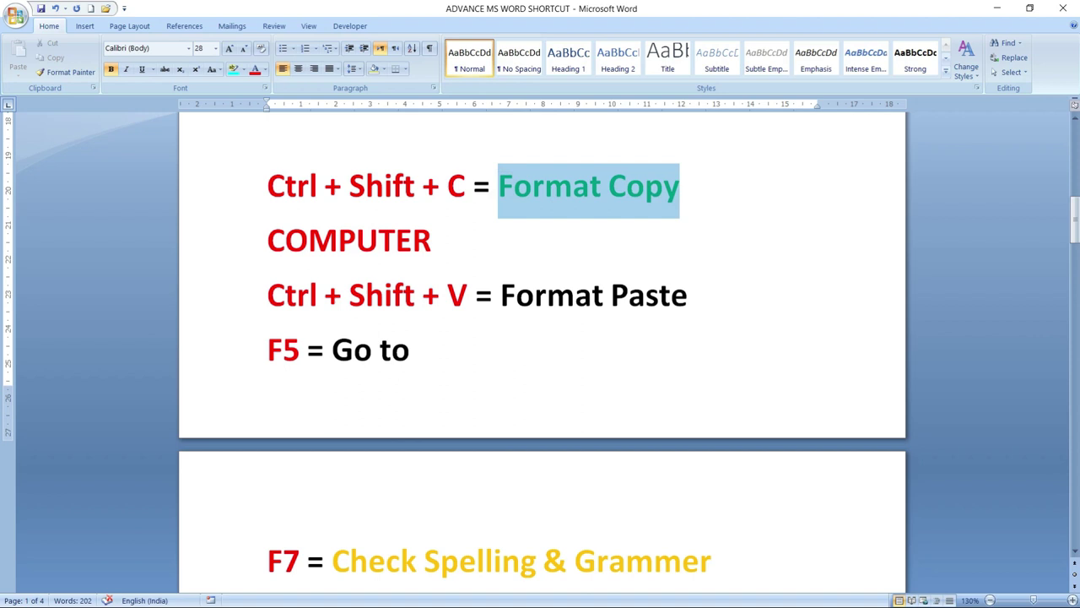
pyautogui.click(141, 70)
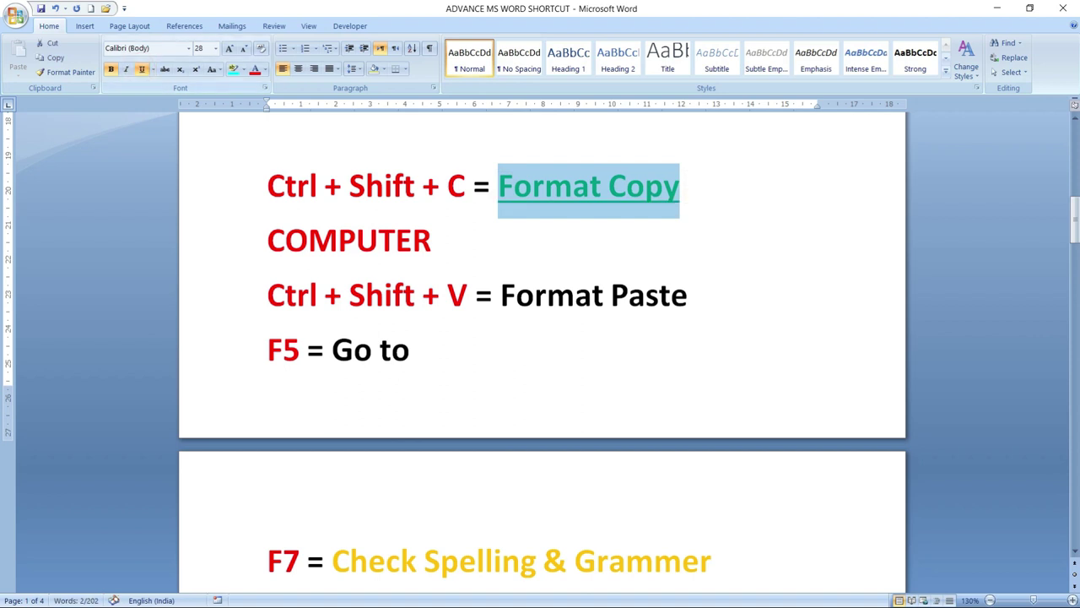
pyautogui.click(705, 208)
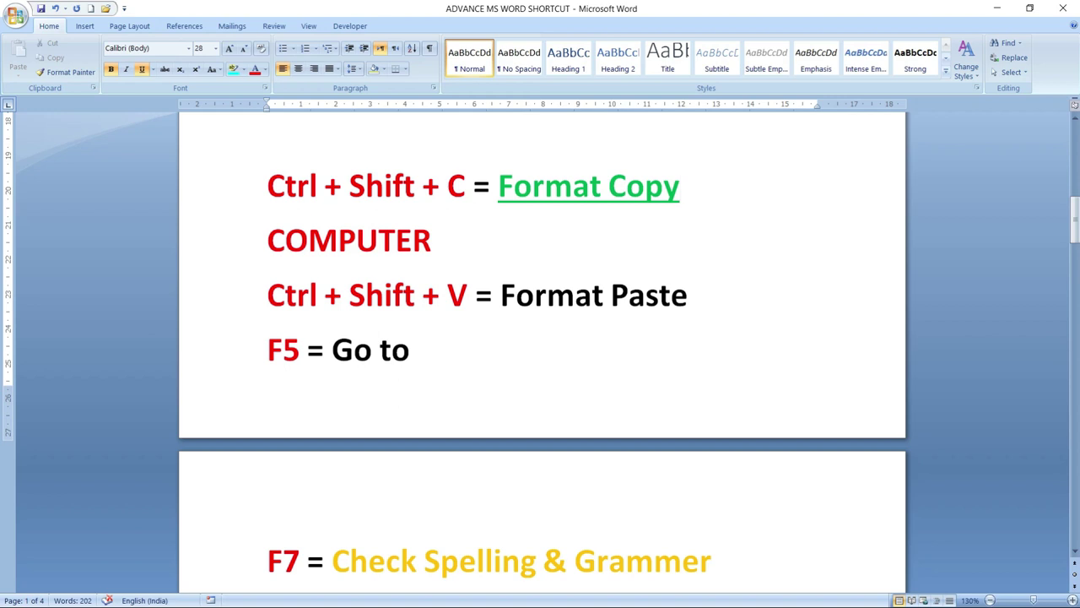
pyautogui.moveTo(499, 185); pyautogui.dragTo(659, 191)
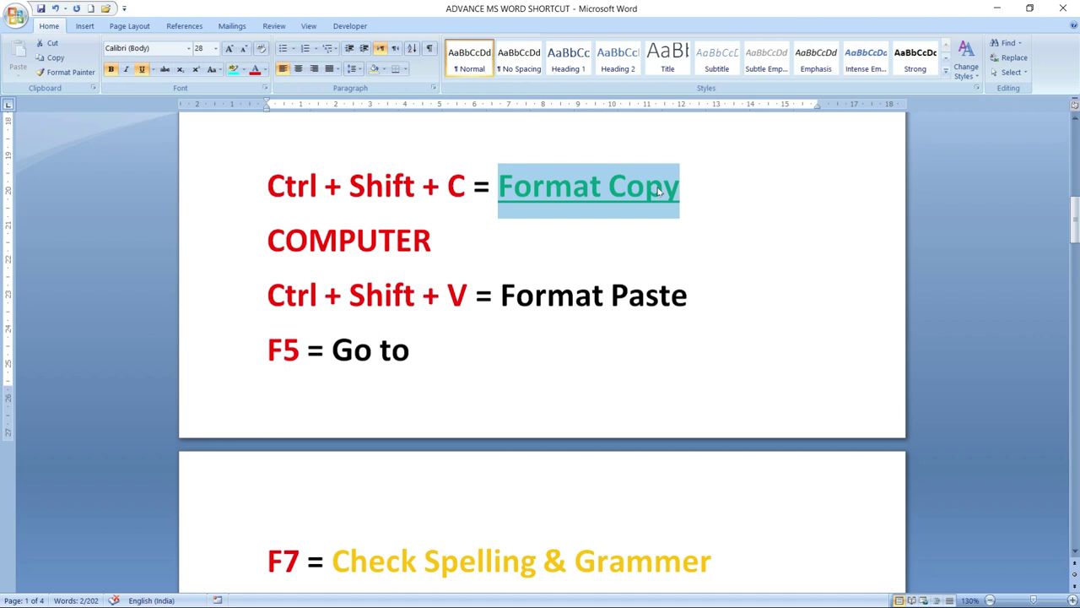
# Copy Format Copy's formatting with Ctrl+Shift+C and paste it onto COMPUTER with Ctrl+Shift+V
pyautogui.hotkey('ctrl', 'shift', 'c')
pyautogui.moveTo(268, 240); pyautogui.dragTo(452, 245)
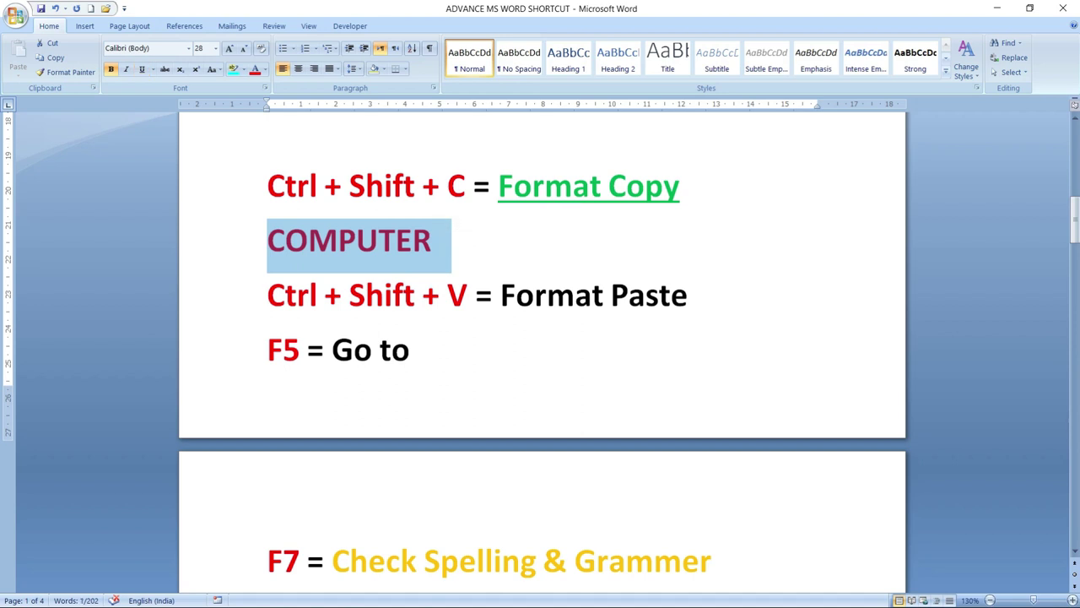
pyautogui.moveTo(268, 295); pyautogui.dragTo(707, 300)
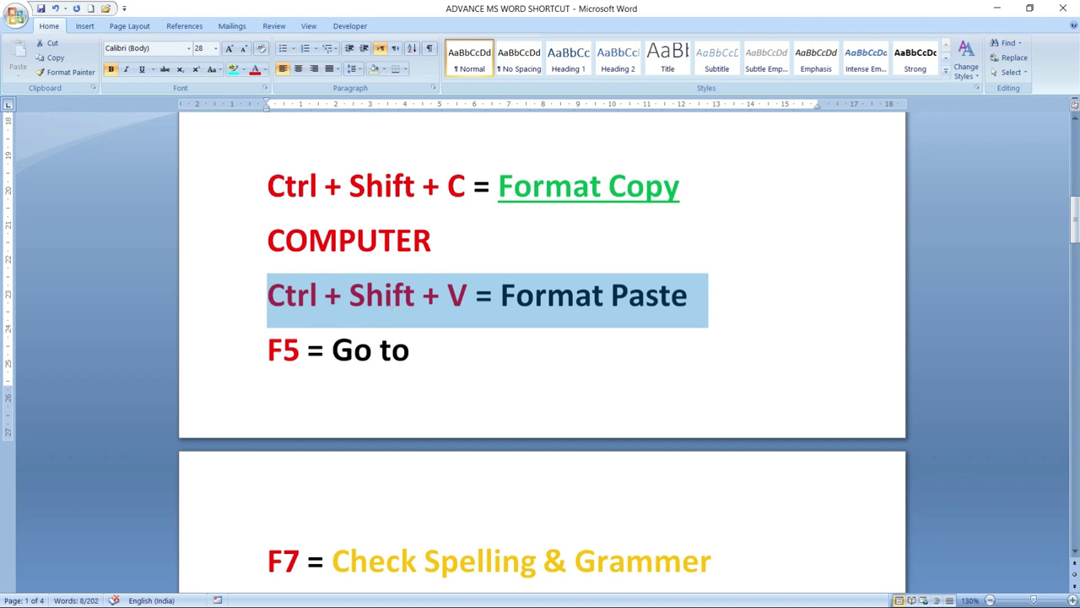
pyautogui.press('Left')
pyautogui.hotkey('shift', 'Left')
pyautogui.hotkey('shift', 'Left')
pyautogui.hotkey('shift', 'Left')
pyautogui.hotkey('shift', 'Left')
pyautogui.hotkey('shift', 'Left')
pyautogui.hotkey('shift', 'Left')
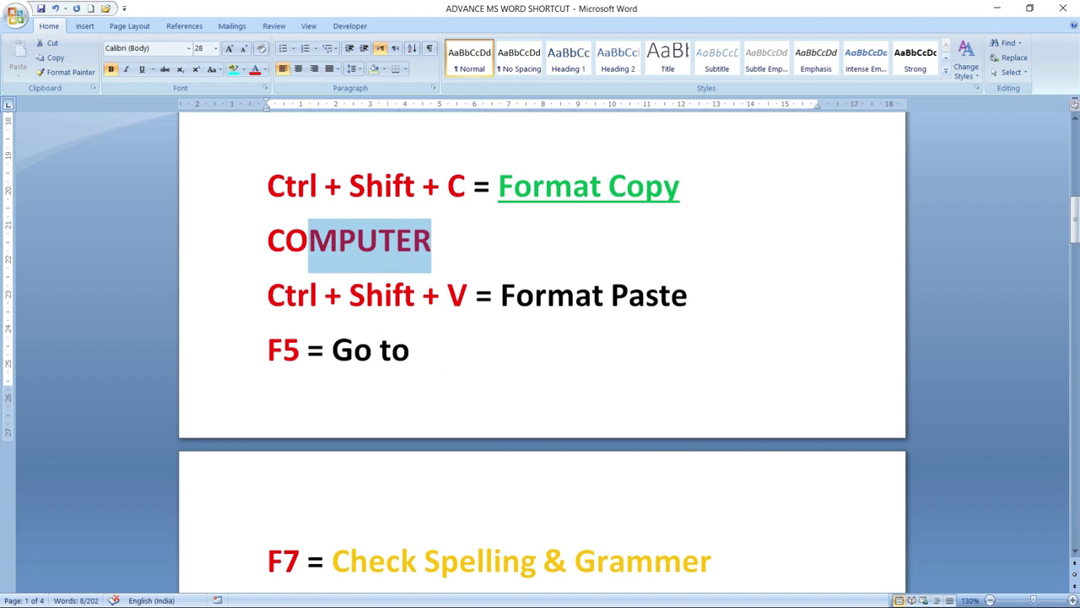
pyautogui.hotkey('shift', 'Left')
pyautogui.hotkey('shift', 'Left')
pyautogui.hotkey('shift', 'Left')
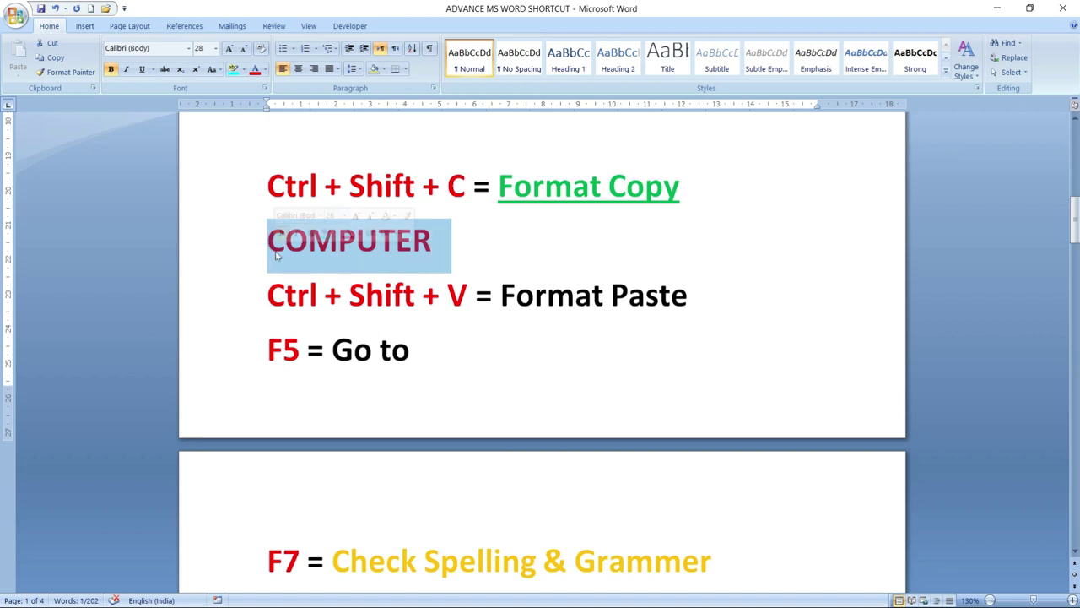
pyautogui.hotkey('ctrl', 'shift', 'v')
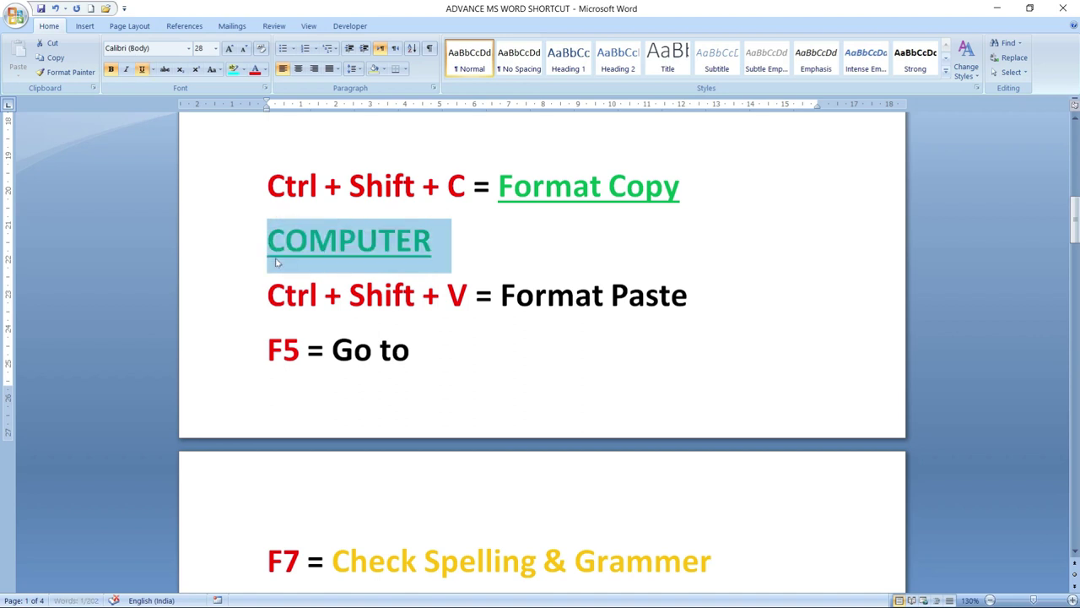
pyautogui.click(442, 247)
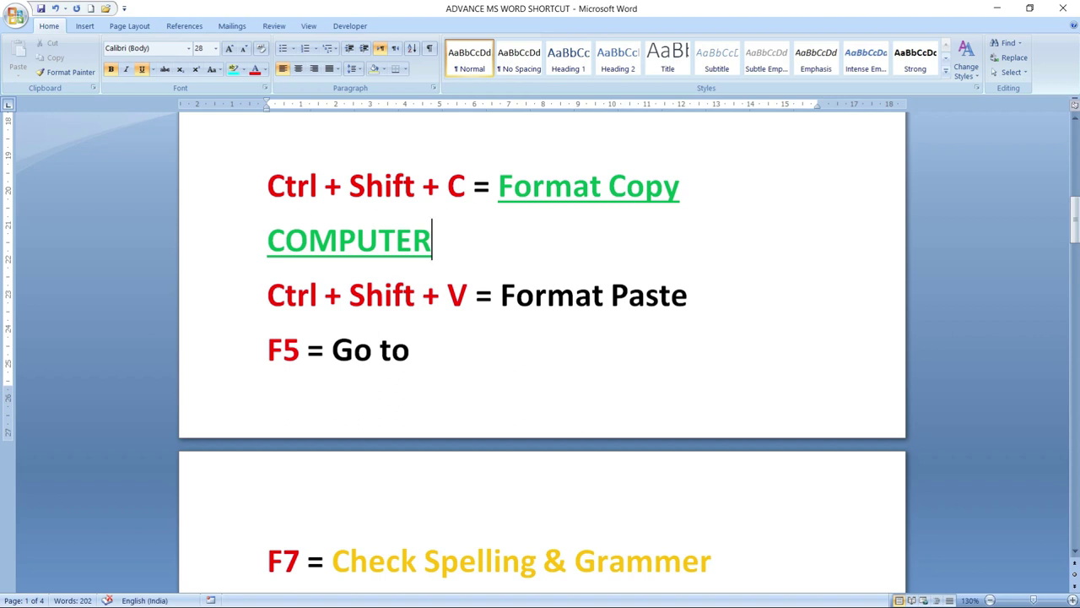
pyautogui.moveTo(500, 295); pyautogui.dragTo(716, 296)
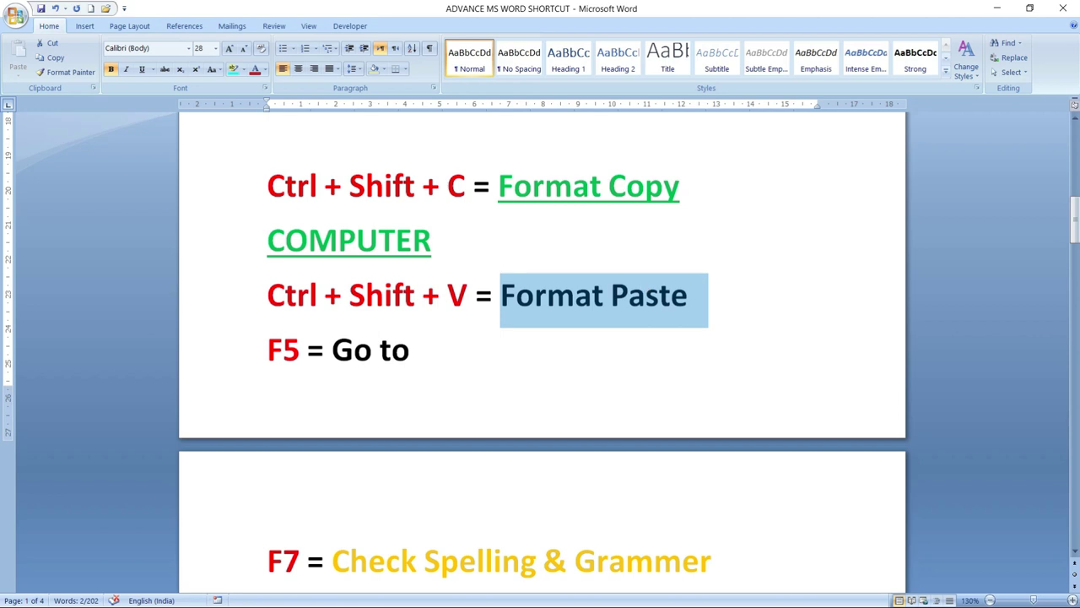
# Make 'Format Copy' red and italic
pyautogui.moveTo(498, 186); pyautogui.dragTo(701, 187)
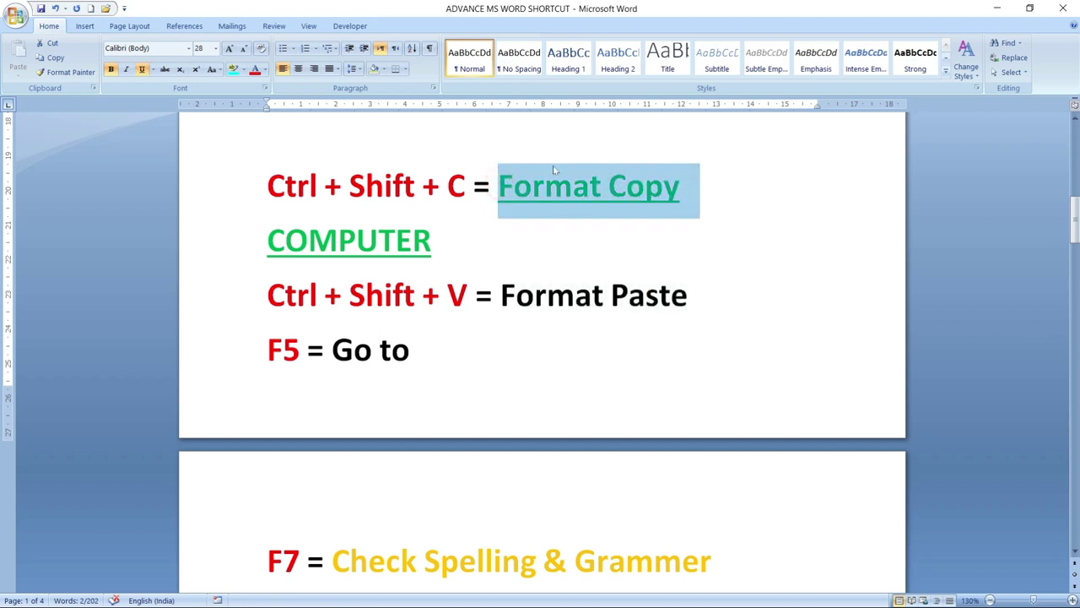
pyautogui.click(253, 71)
pyautogui.click(596, 246)
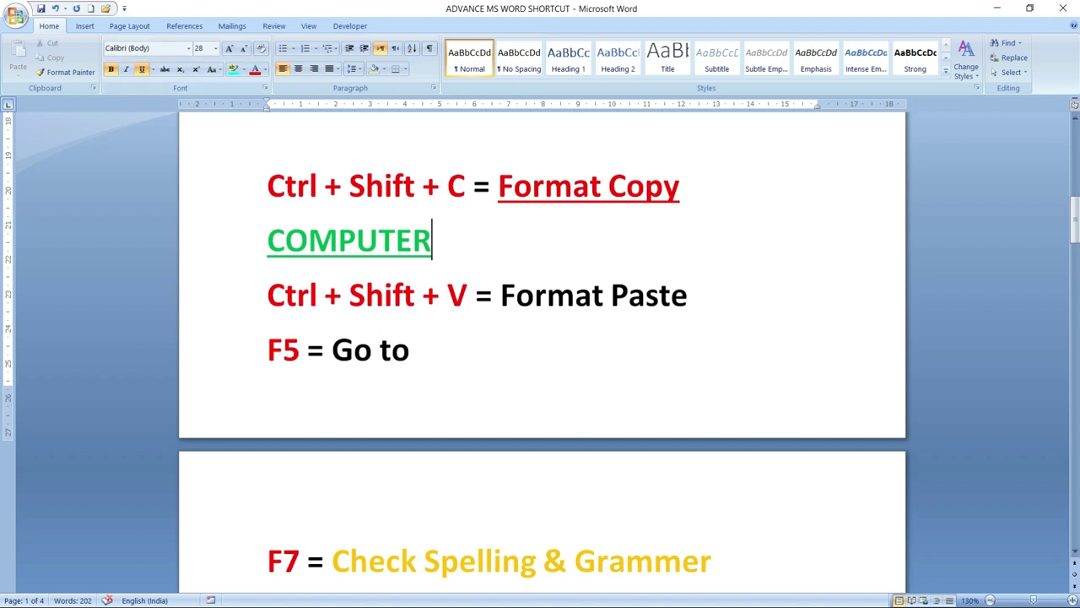
pyautogui.moveTo(499, 186); pyautogui.dragTo(679, 187)
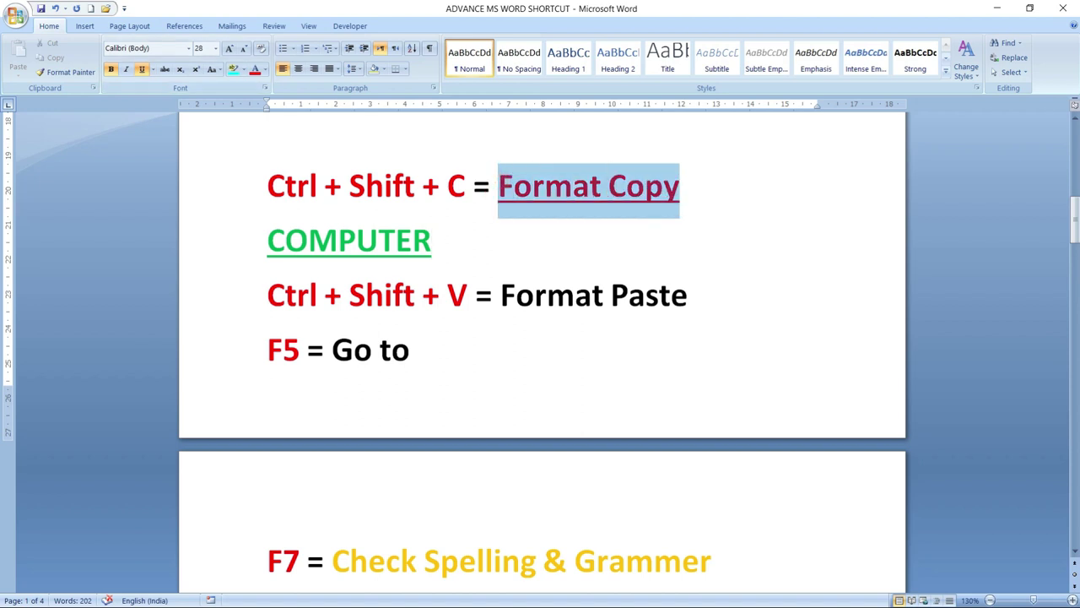
pyautogui.click(126, 70)
pyautogui.click(546, 249)
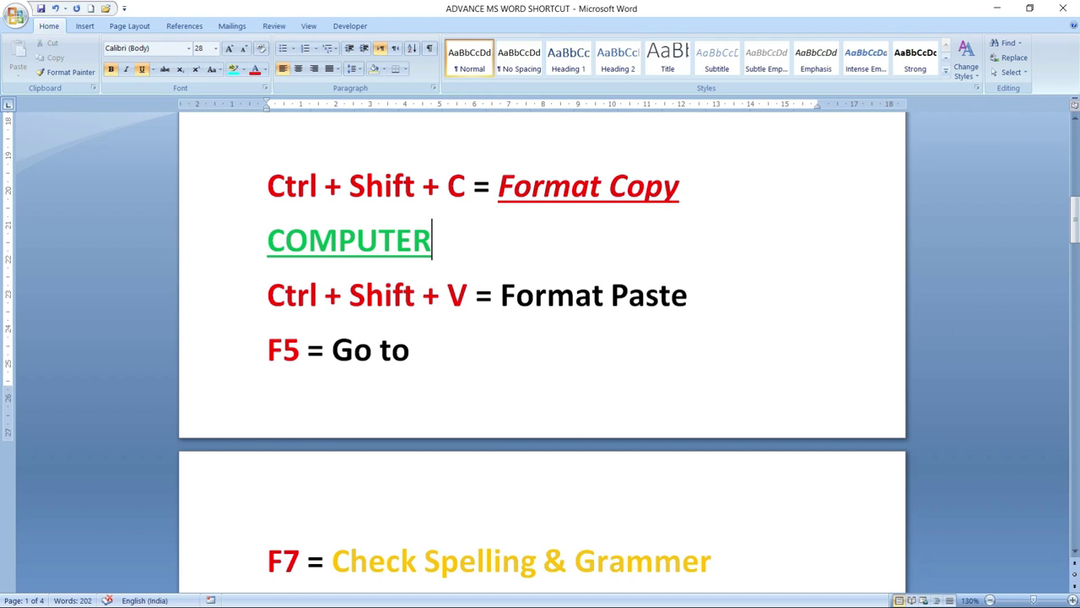
# Copy Format Copy's formatting and paste it onto 'Format Paste' with Ctrl+Shift+C/V
pyautogui.moveTo(498, 187); pyautogui.dragTo(661, 194)
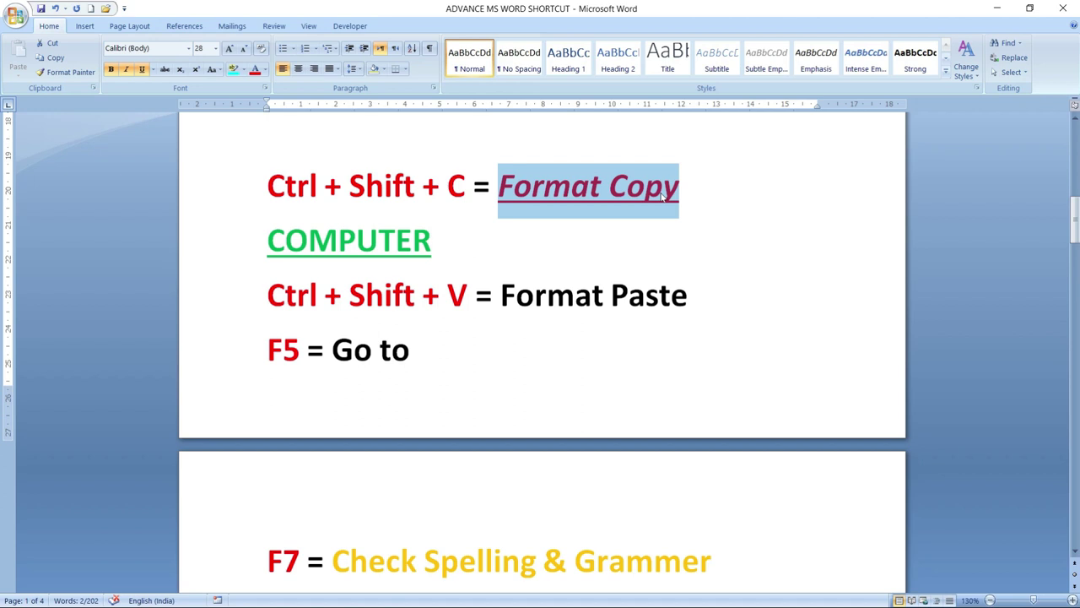
pyautogui.hotkey('ctrl', 'shift', 'c')
pyautogui.moveTo(500, 295); pyautogui.dragTo(685, 308)
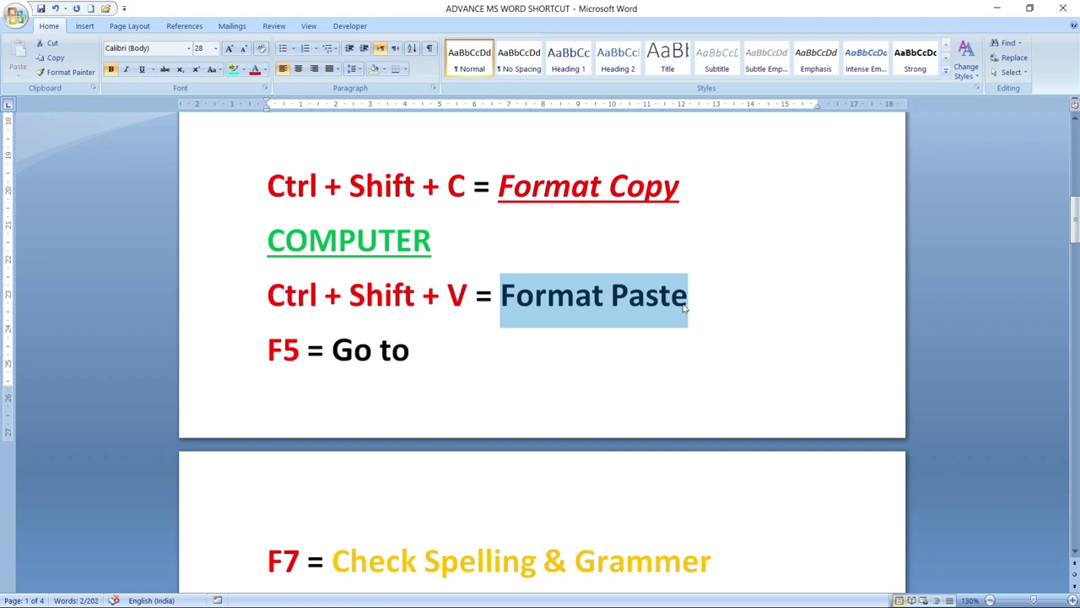
pyautogui.hotkey('ctrl', 'shift', 'v')
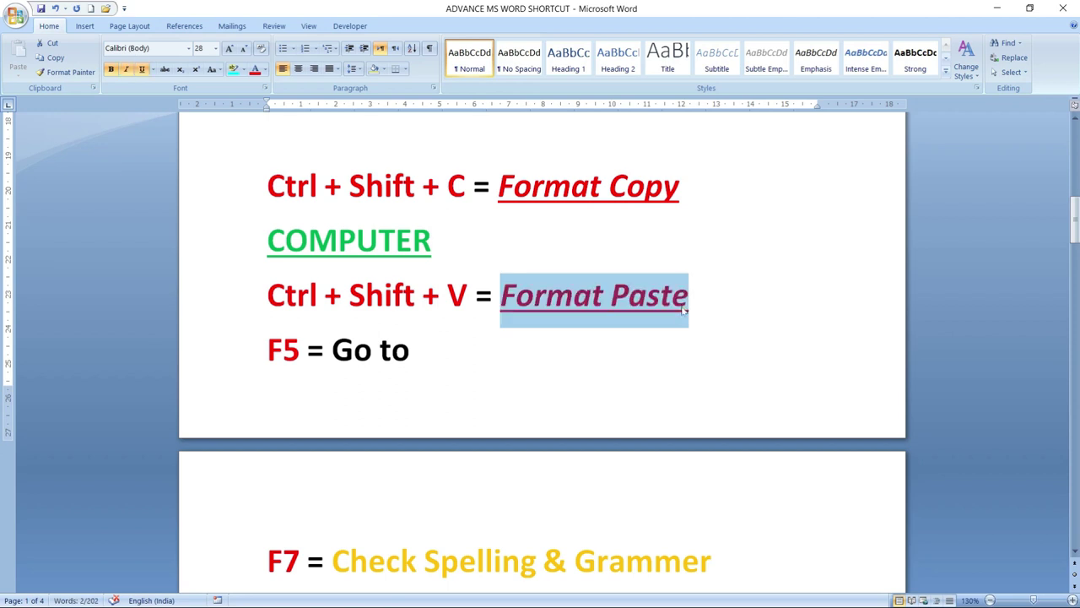
pyautogui.click(692, 295)
pyautogui.click(713, 300)
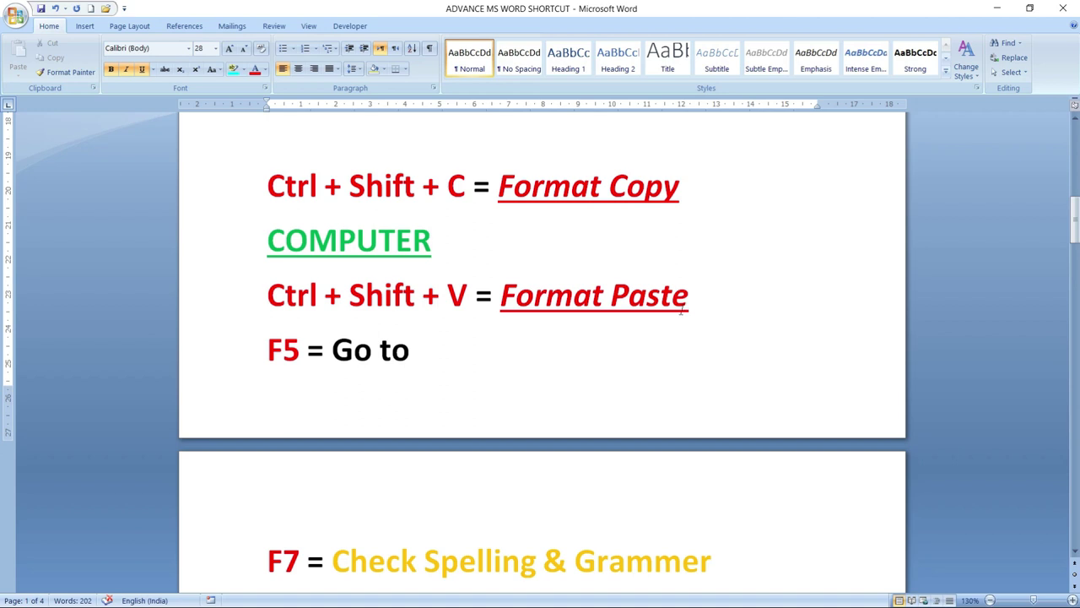
# Select the entire 'F5 = Go to' line with a triple-click
pyautogui.scroll(-3, 552, 310)
pyautogui.scroll(1, 541, 338)
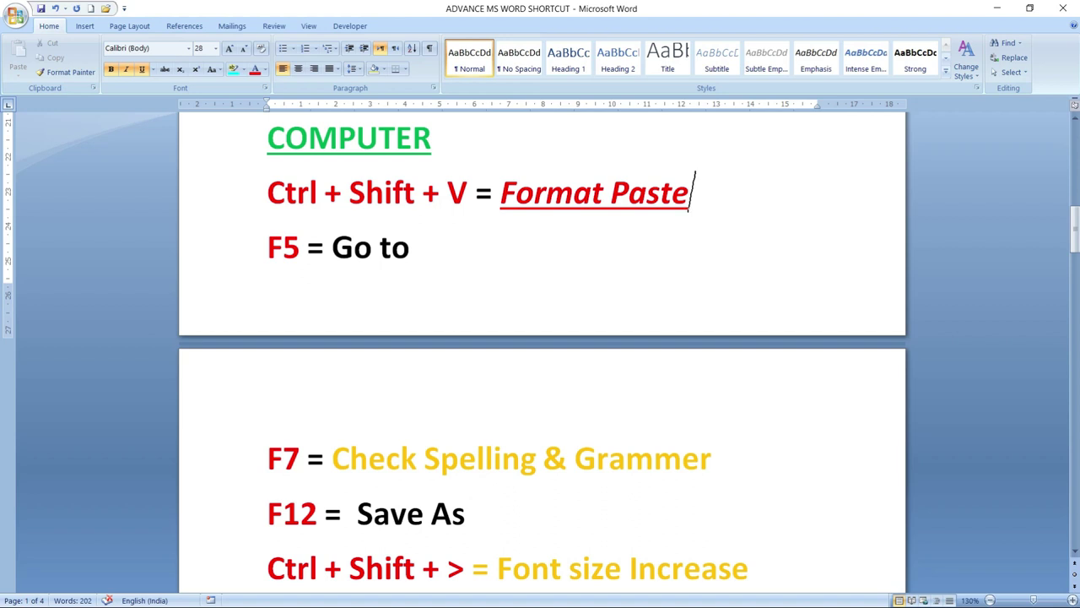
pyautogui.tripleClick(403, 265)
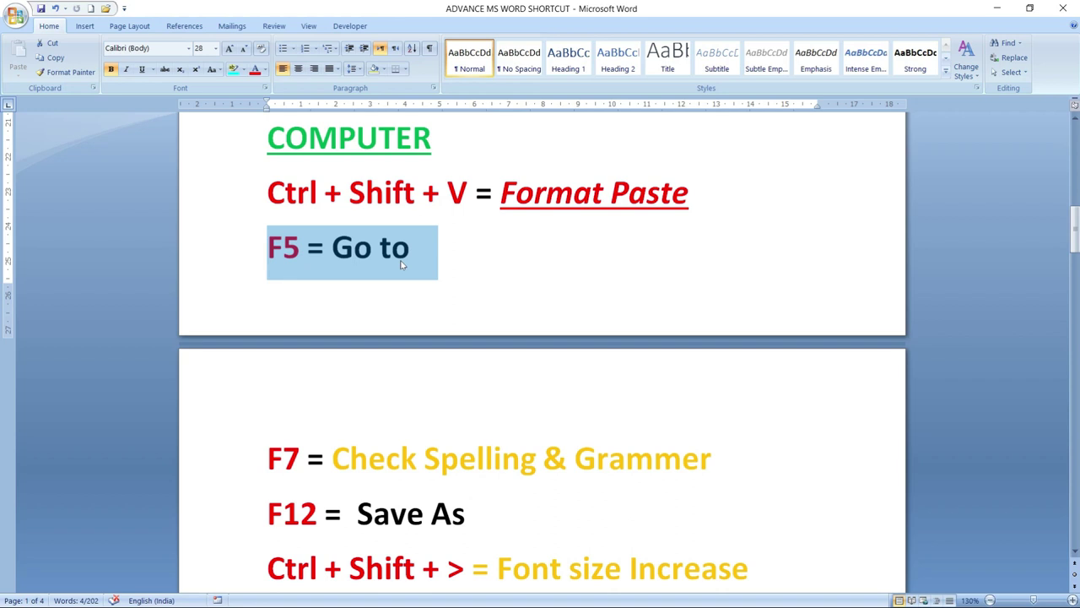
# Use F5 Go To to jump to page 3, then back to page 1
pyautogui.press('F5')
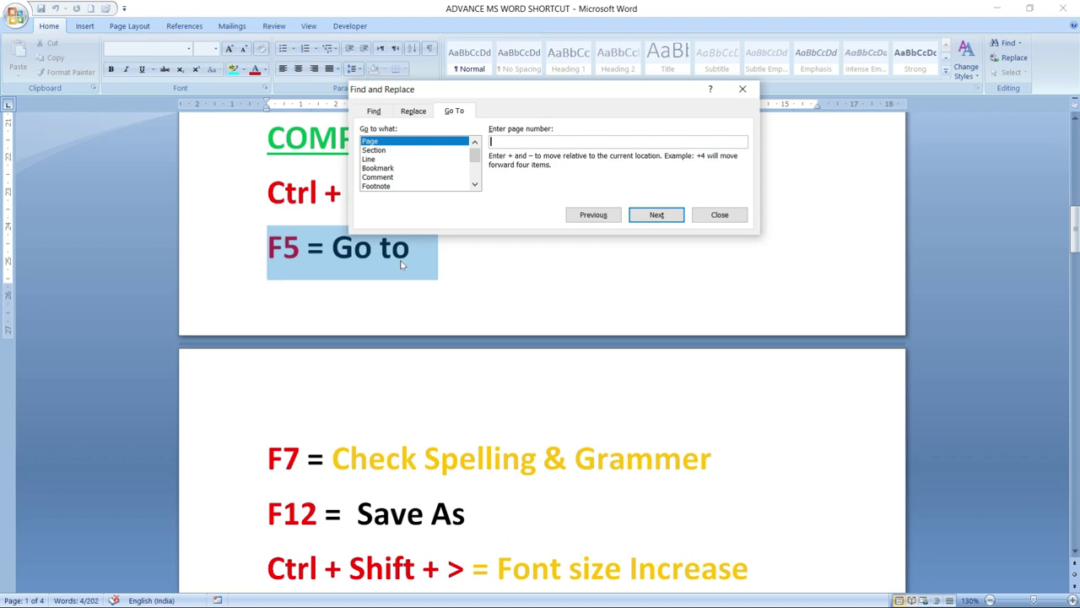
pyautogui.moveTo(514, 90)
pyautogui.mouseDown()
pyautogui.moveTo(949, 143)
pyautogui.moveTo(786, 79)
pyautogui.mouseUp()
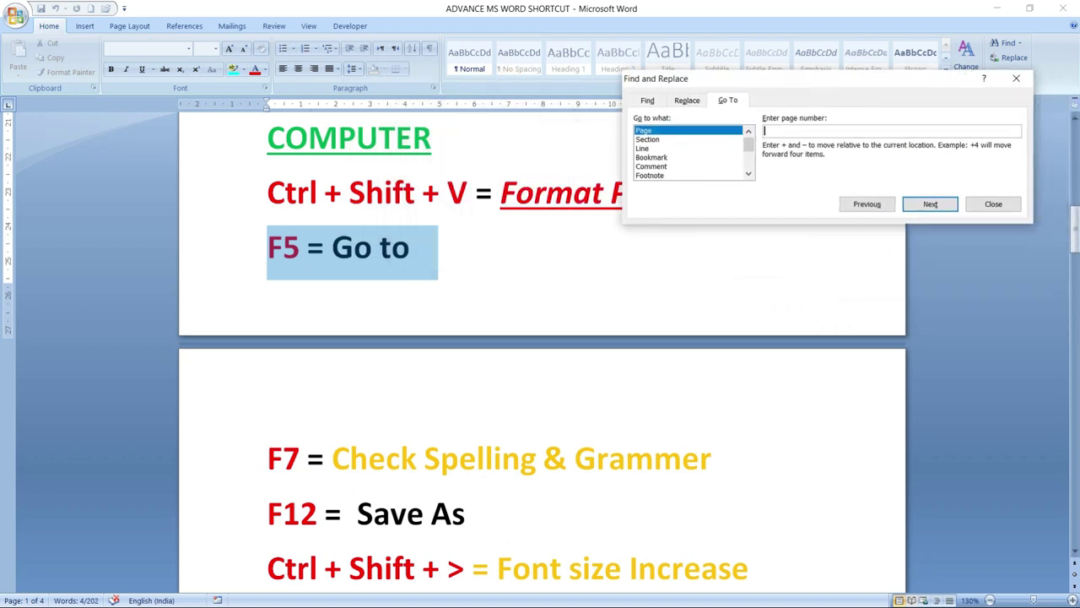
pyautogui.write('3')
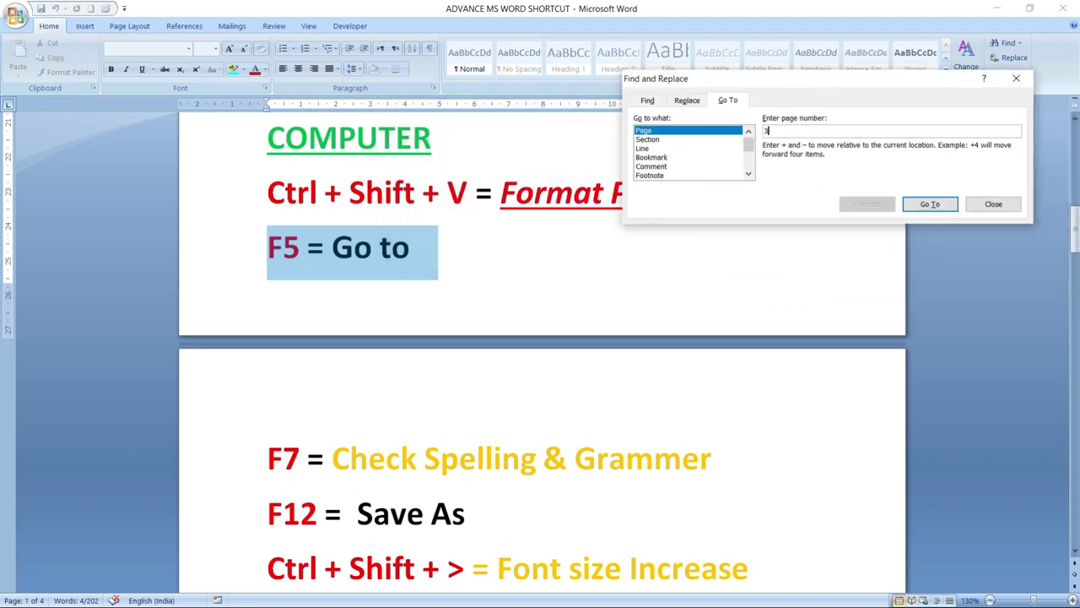
pyautogui.click(931, 205)
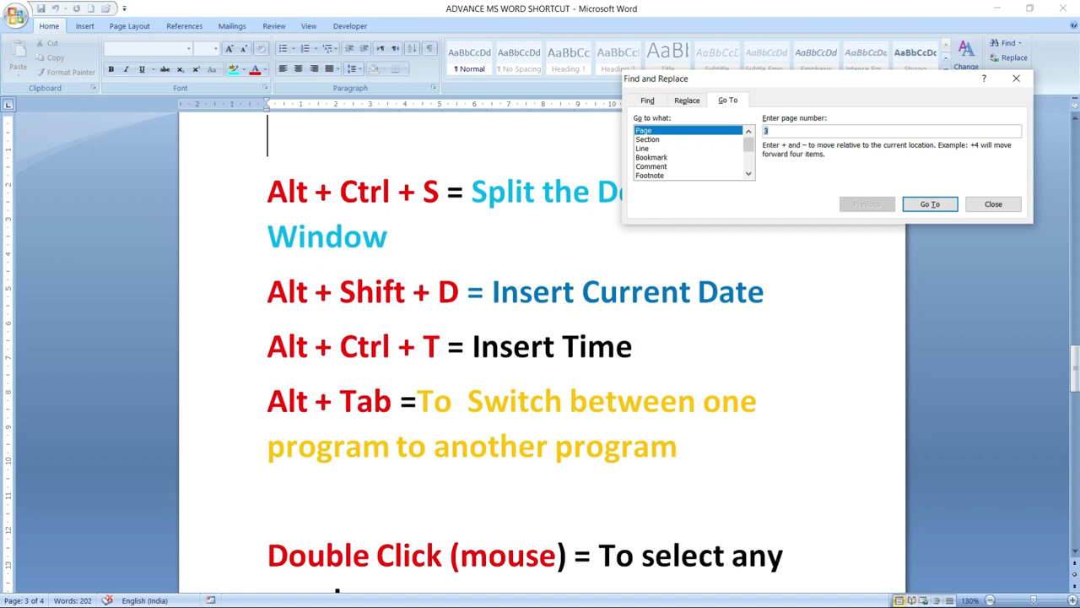
pyautogui.press('BackSpace')
pyautogui.write('1')
pyautogui.click(931, 204)
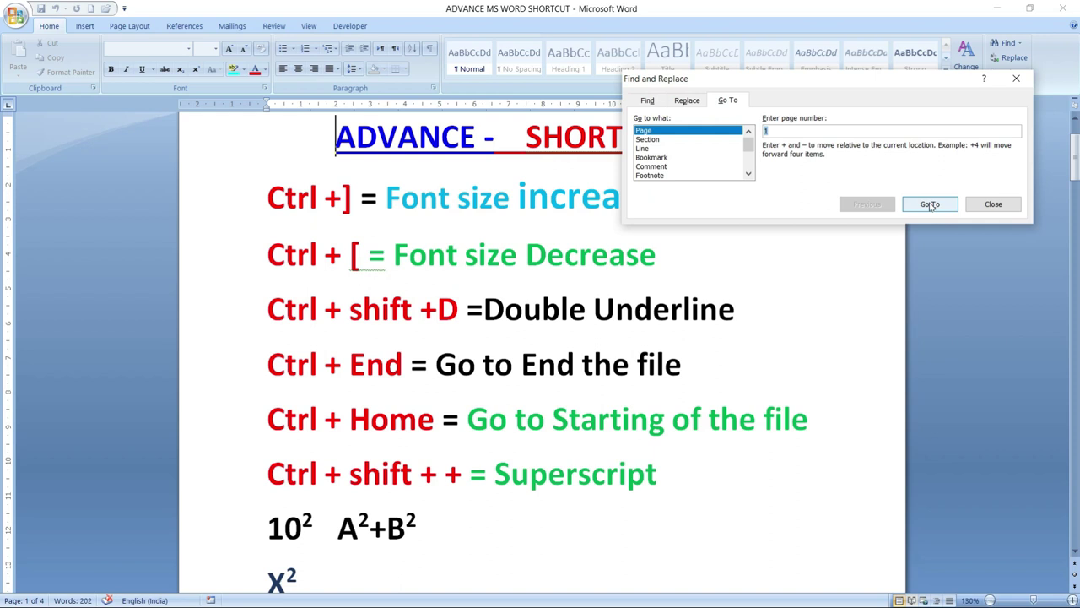
# Add a new line 'appla' under the 'F7 = Check Spelling & Grammer' entry and select it
pyautogui.press('Escape')
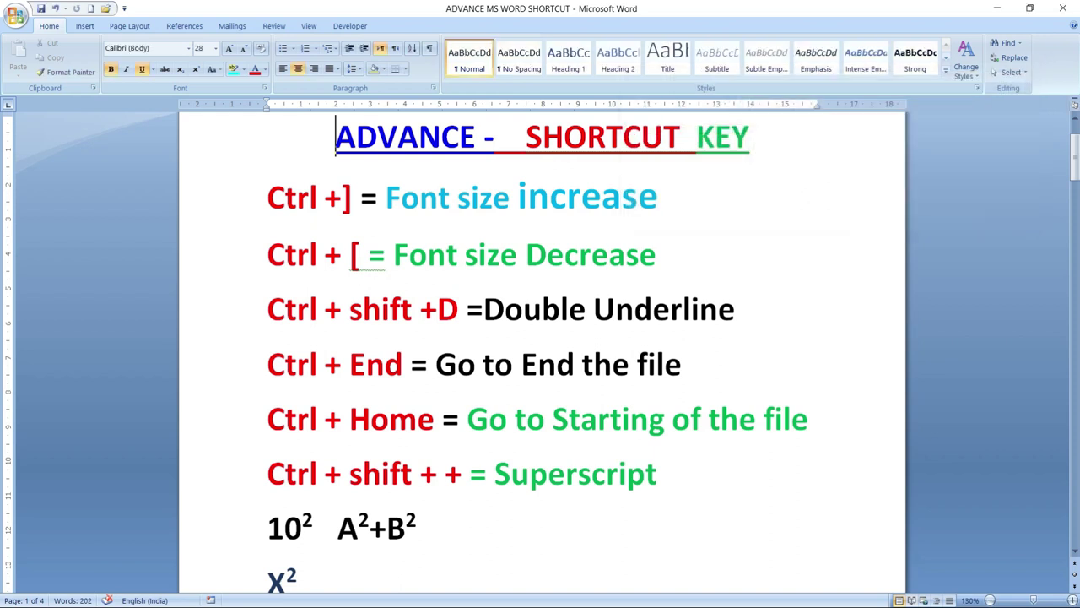
pyautogui.scroll(-15, 540, 338)
pyautogui.scroll(-2, 217, 255)
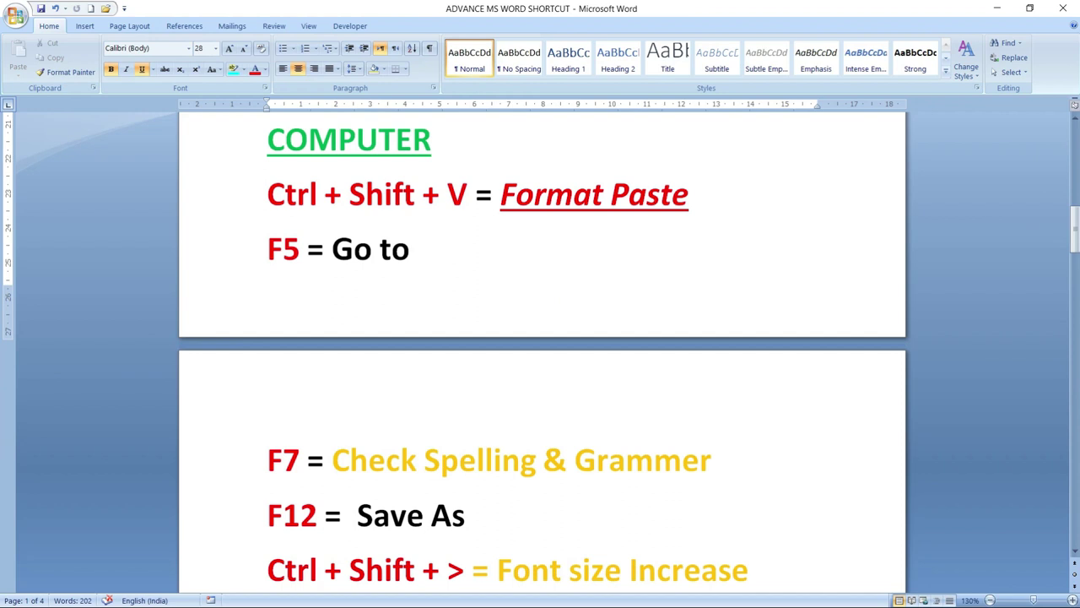
pyautogui.scroll(-2, 232, 259)
pyautogui.scroll(-2, 232, 258)
pyautogui.click(267, 253)
pyautogui.hotkey('shift', 'End')
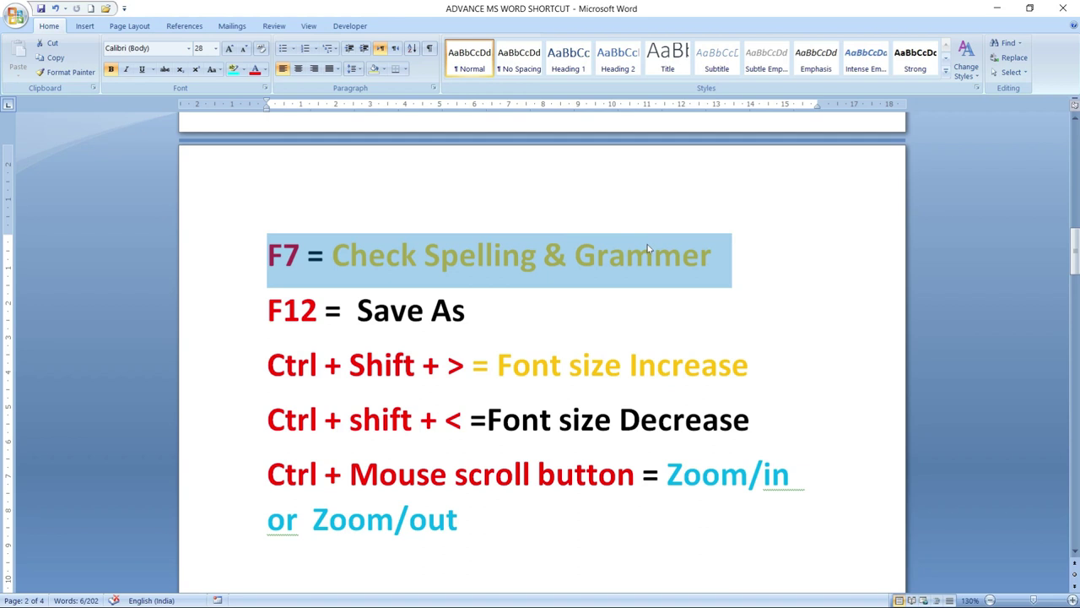
pyautogui.click(732, 262)
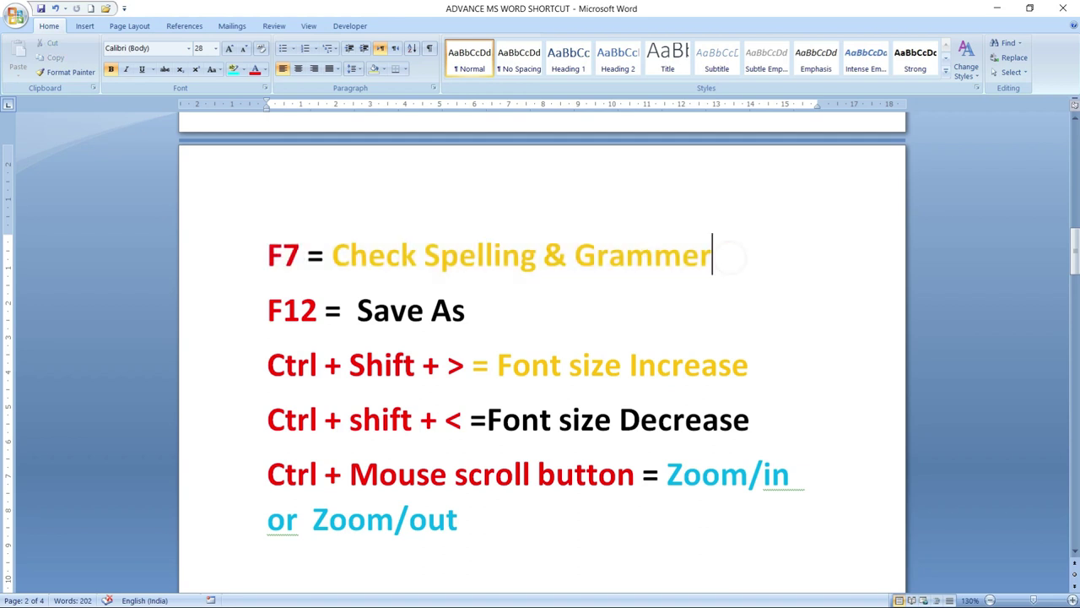
pyautogui.press('Return')
pyautogui.write('apple')
pyautogui.press('BackSpace')
pyautogui.write('a')
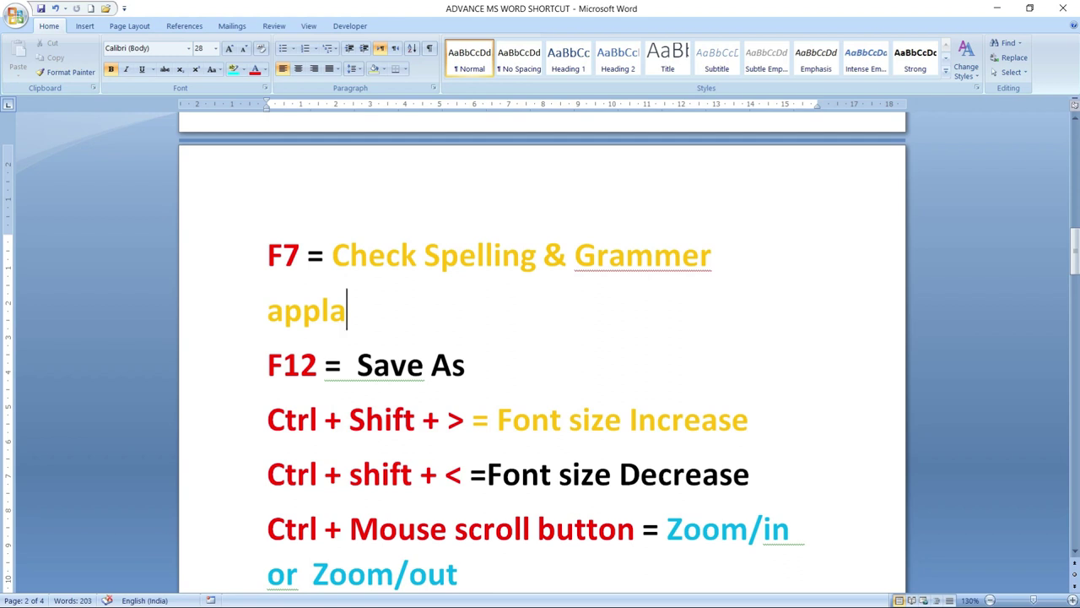
pyautogui.moveTo(348, 312); pyautogui.dragTo(268, 312)
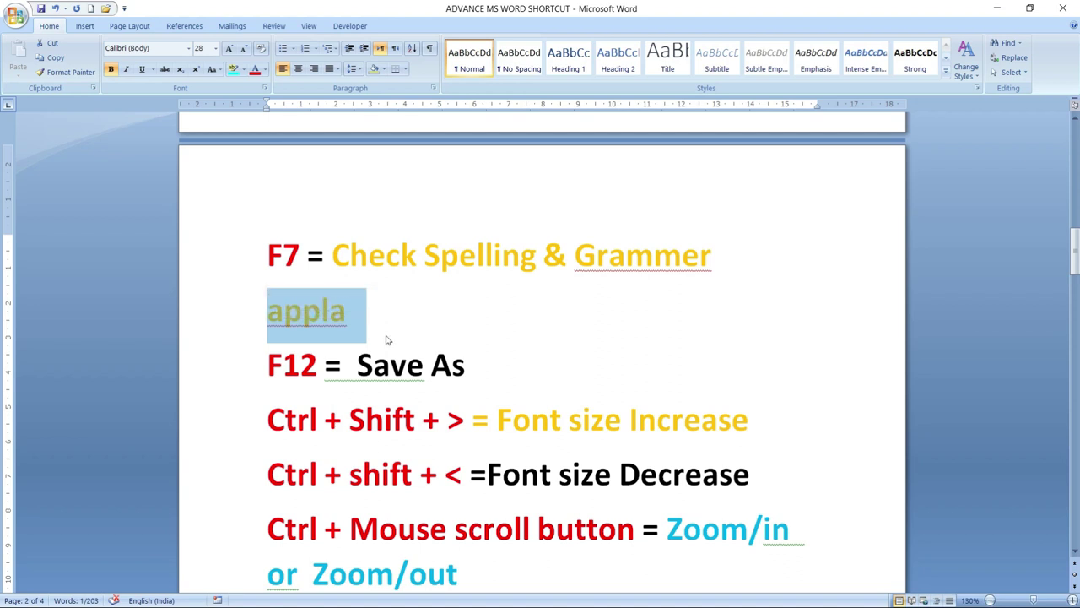
# Run the F7 spelling check and change 'appla' to the suggestion 'apple'
pyautogui.press('F7')
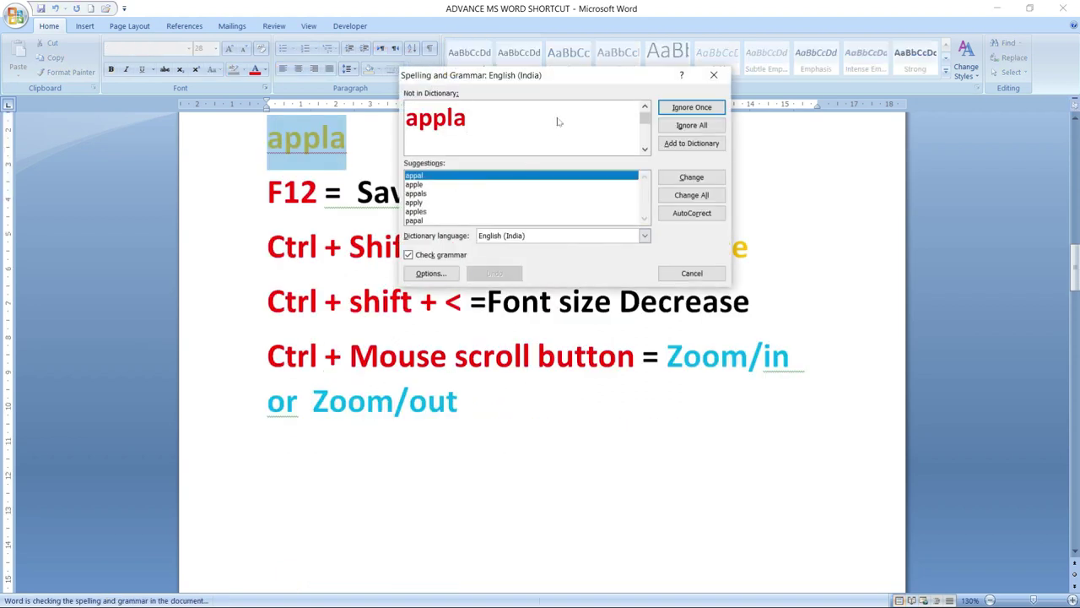
pyautogui.moveTo(575, 82); pyautogui.dragTo(530, 172)
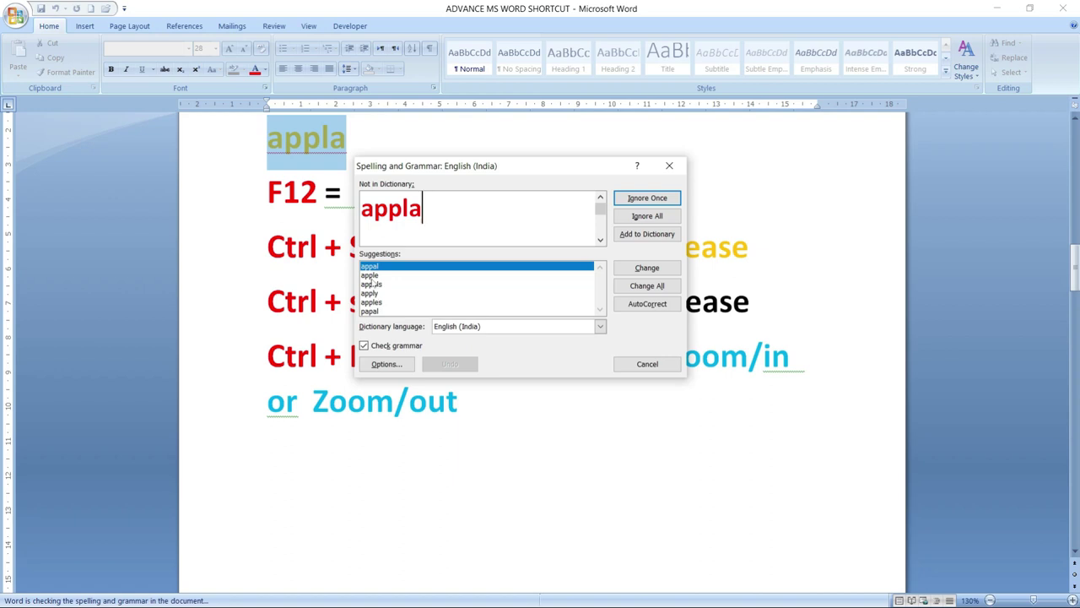
pyautogui.click(370, 276)
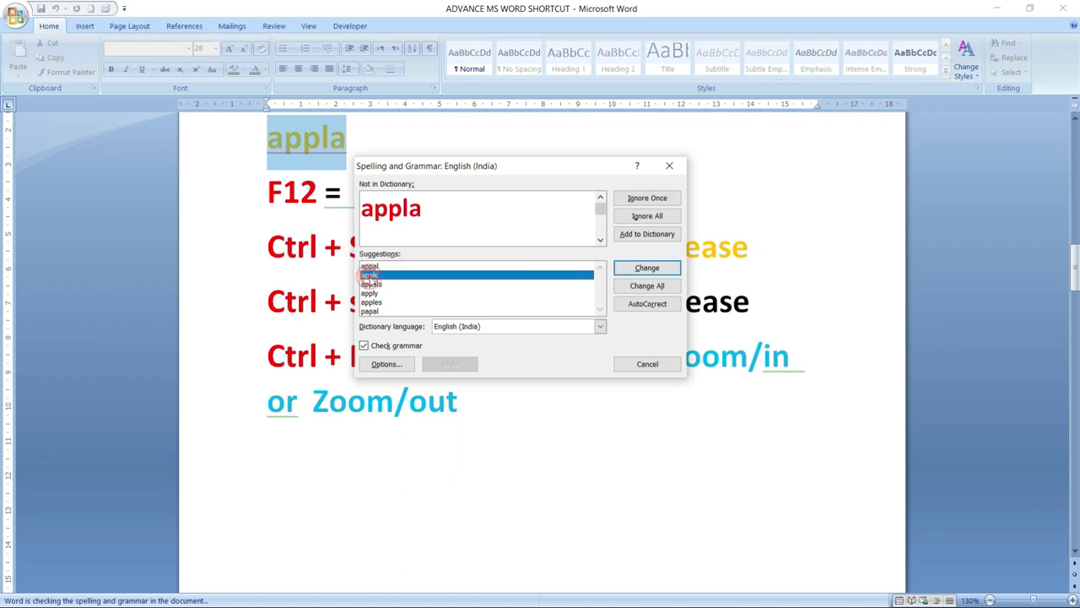
pyautogui.click(639, 269)
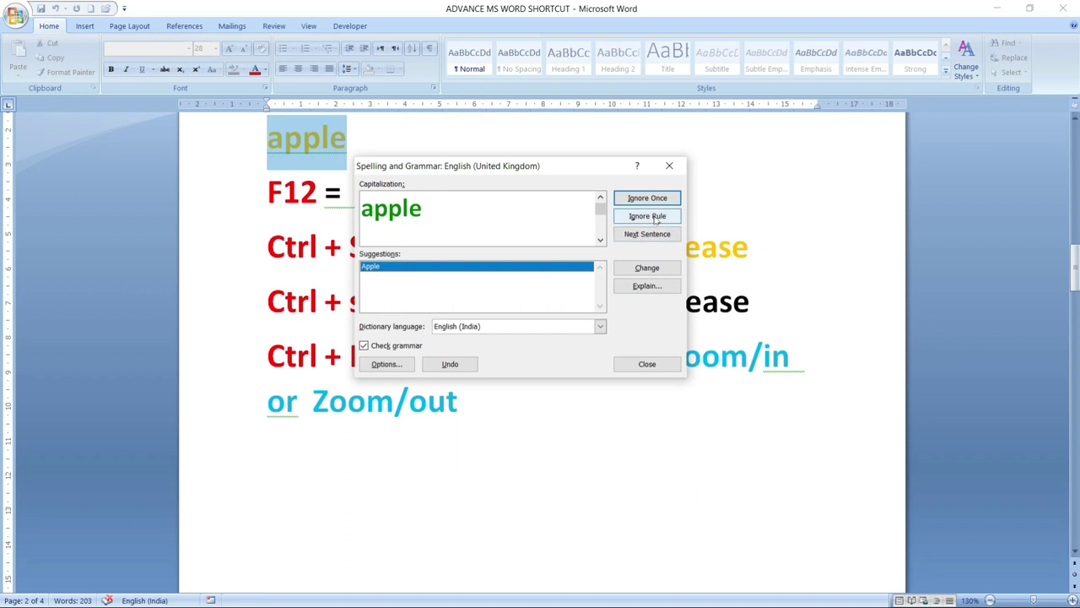
pyautogui.click(670, 166)
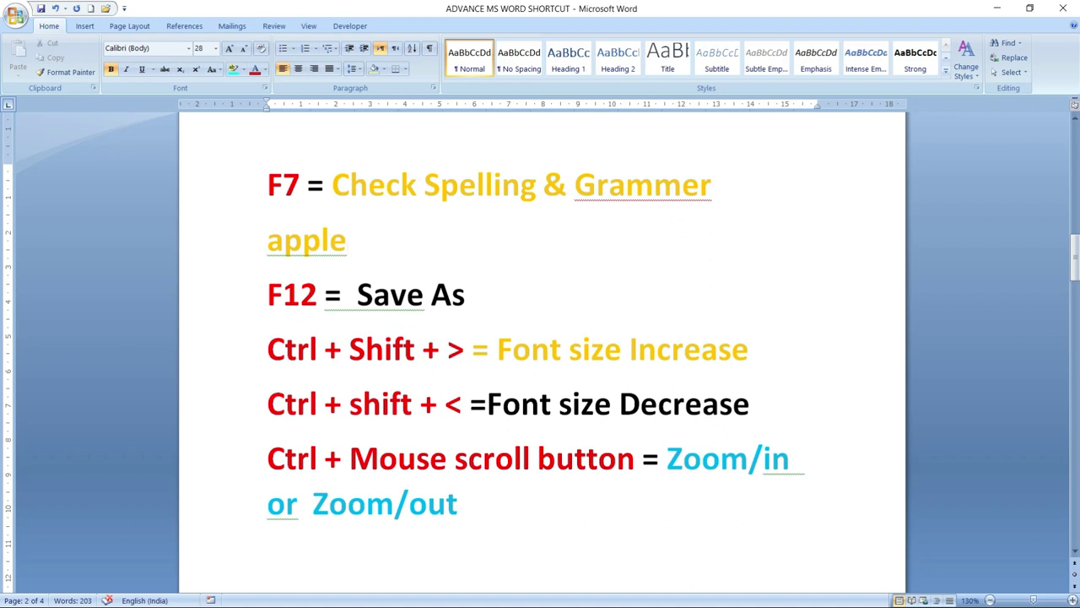
# Scroll down and select the 'F12 = Save As' line
pyautogui.scroll(-2, 540, 337)
pyautogui.click(253, 193)
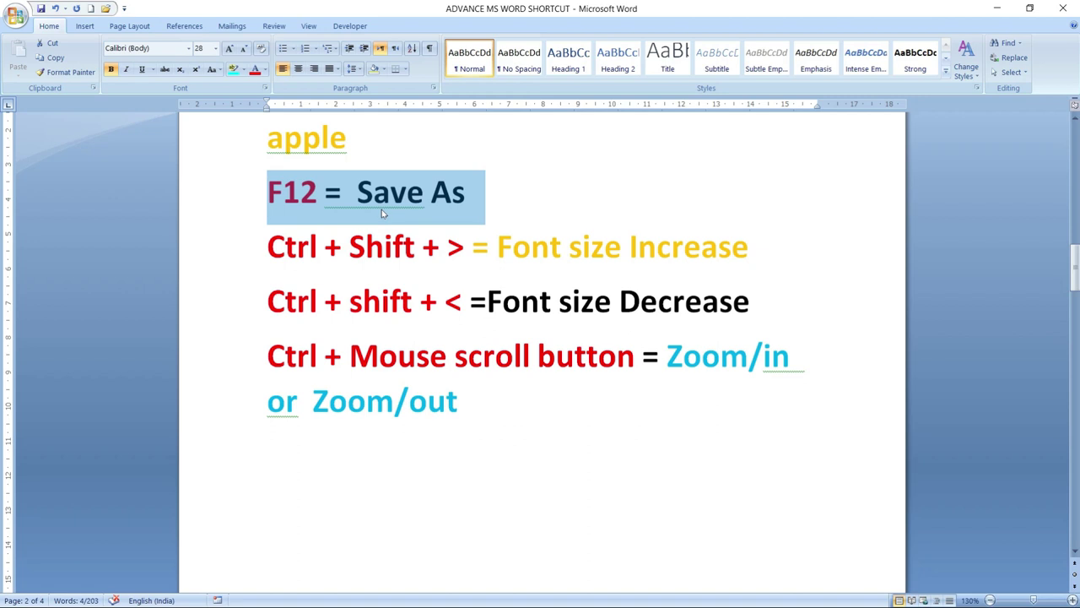
# Save the document to the Desktop as 'advance10' via F12 Save As
pyautogui.press('F12')
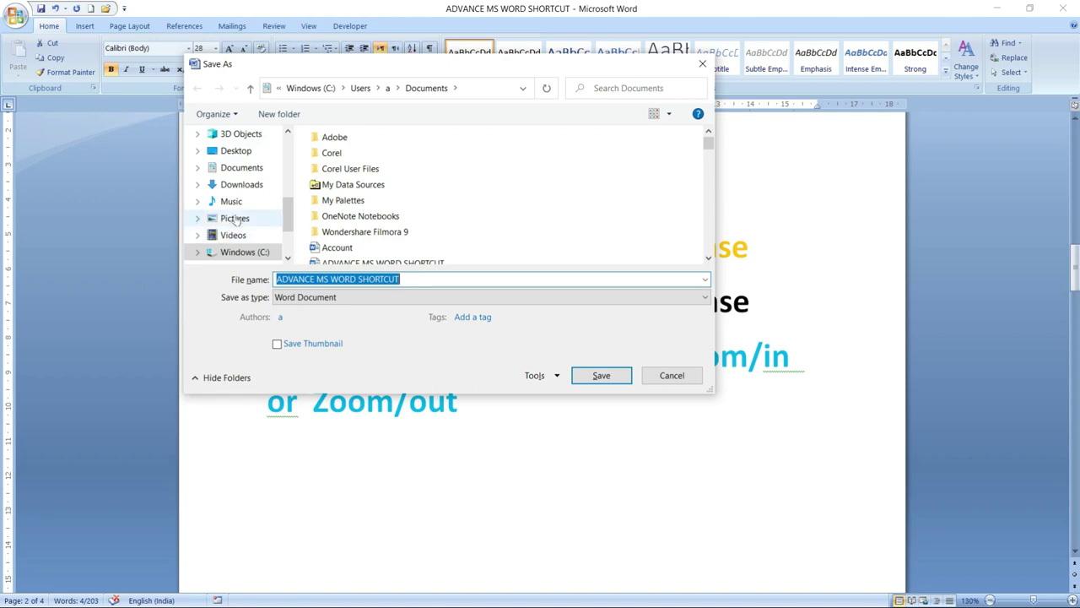
pyautogui.click(240, 151)
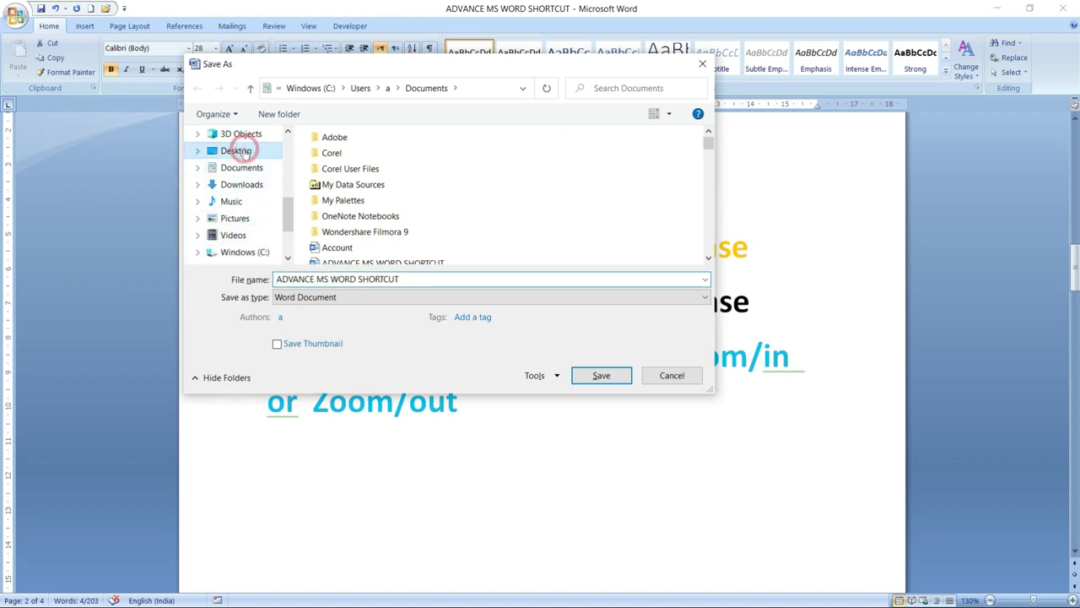
pyautogui.click(405, 279)
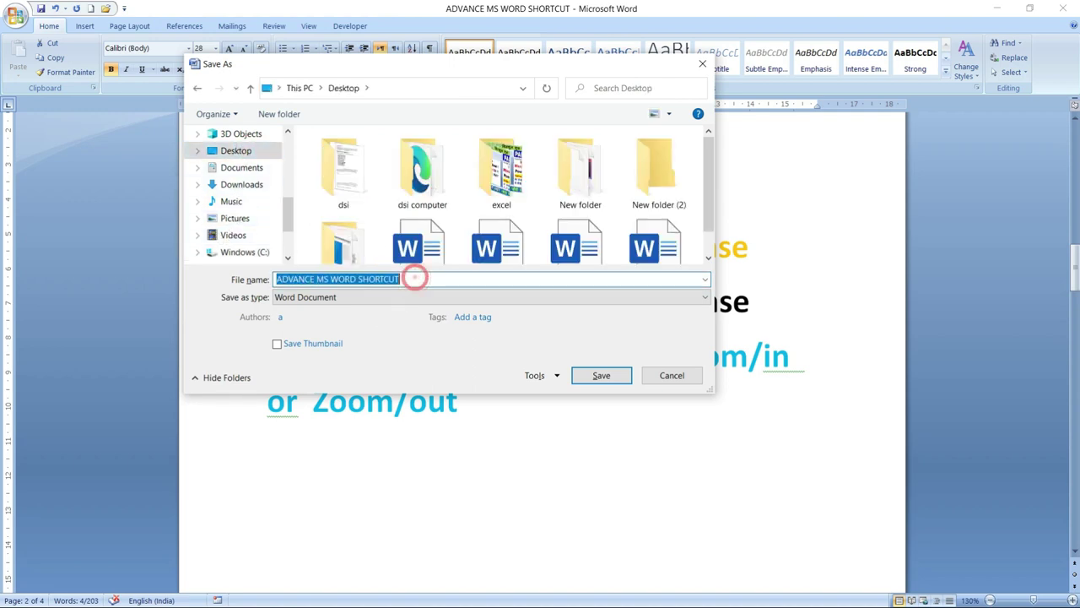
pyautogui.press('BackSpace')
pyautogui.write('advance10')
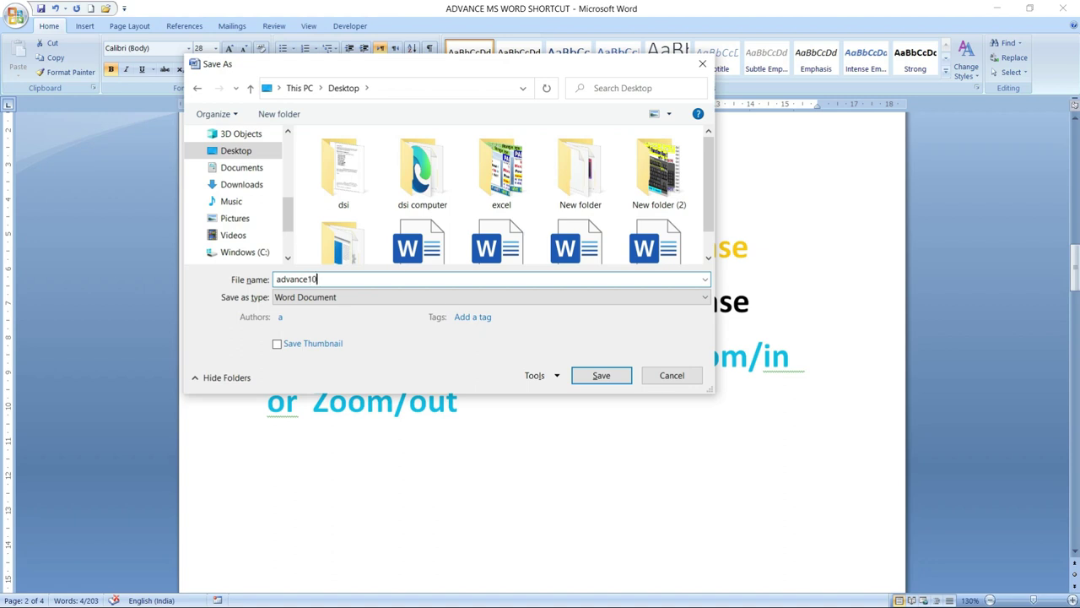
pyautogui.click(600, 375)
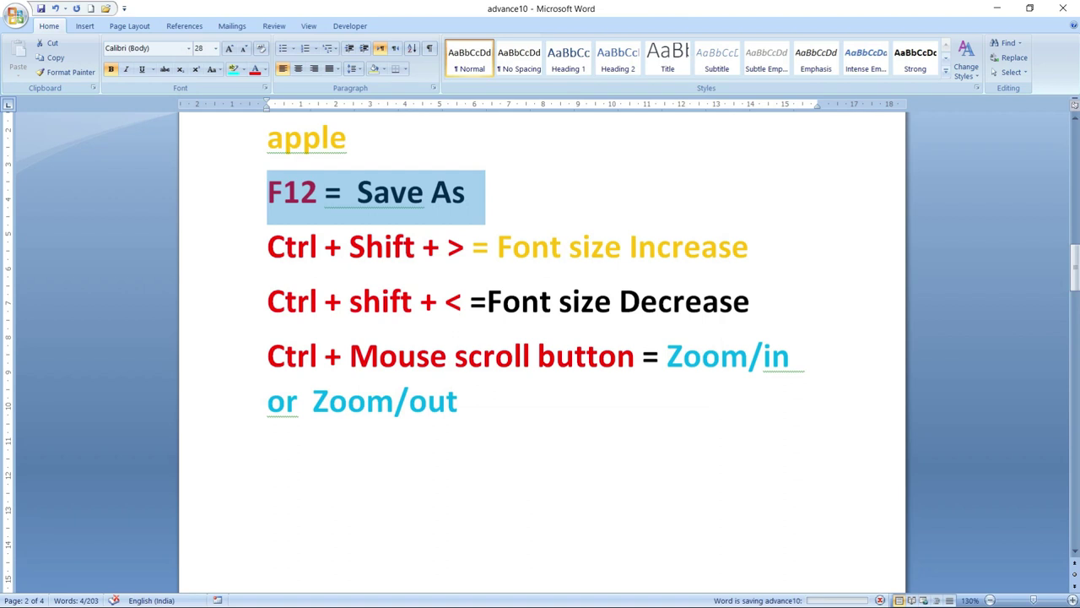
pyautogui.click(469, 193)
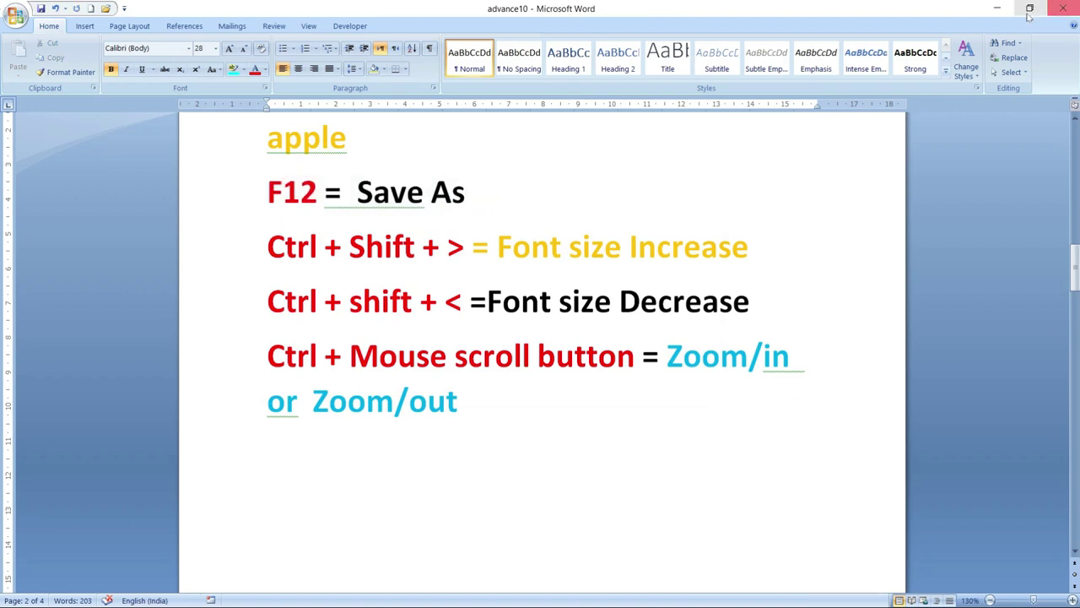
pyautogui.click(997, 8)
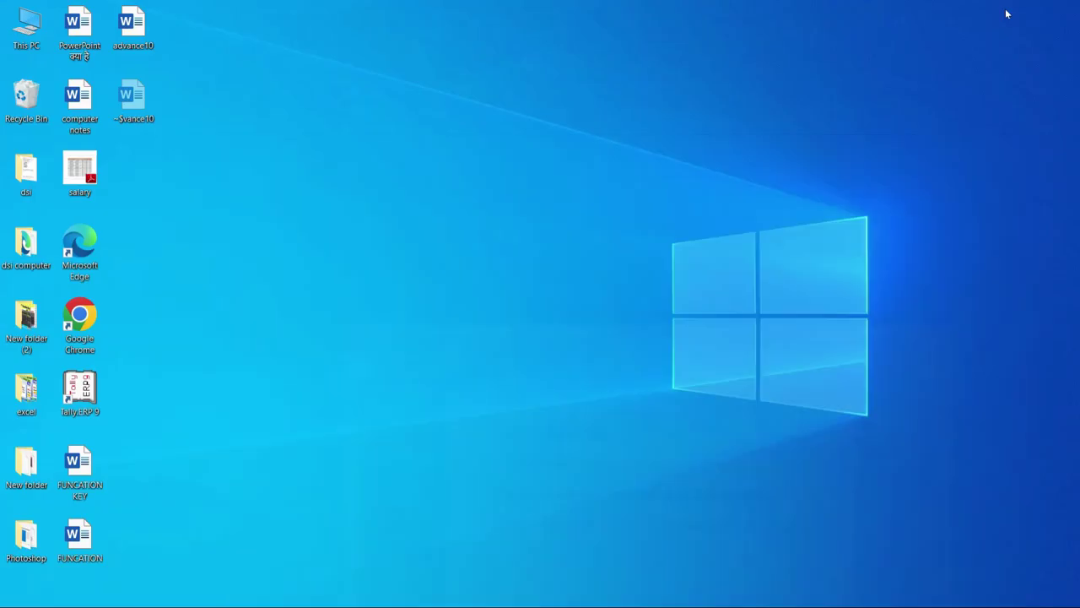
pyautogui.rightClick(214, 151)
pyautogui.click(251, 190)
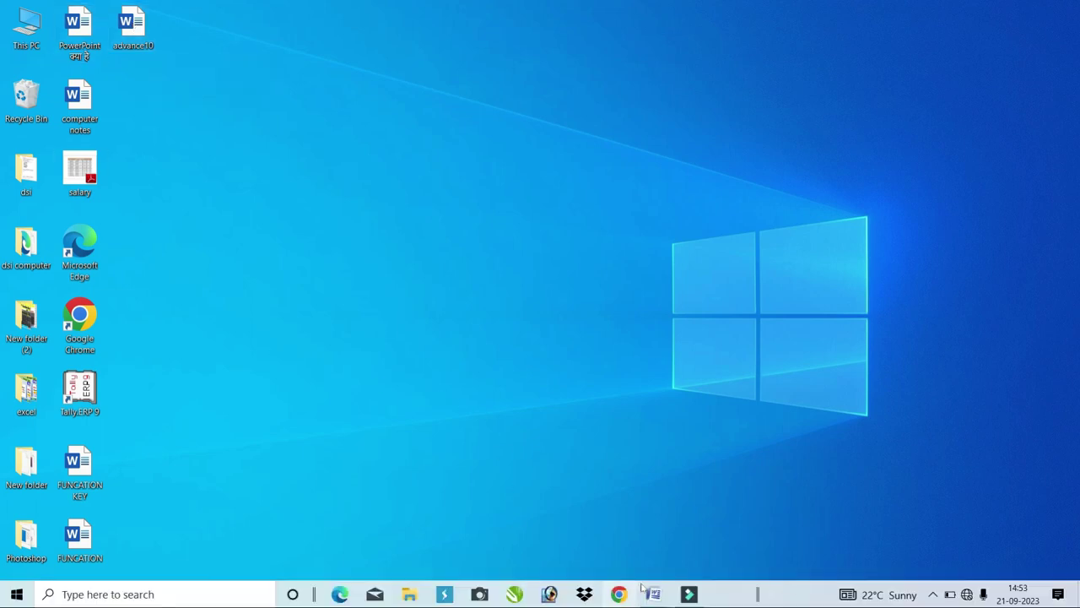
pyautogui.moveTo(653, 594)
pyautogui.click(709, 546)
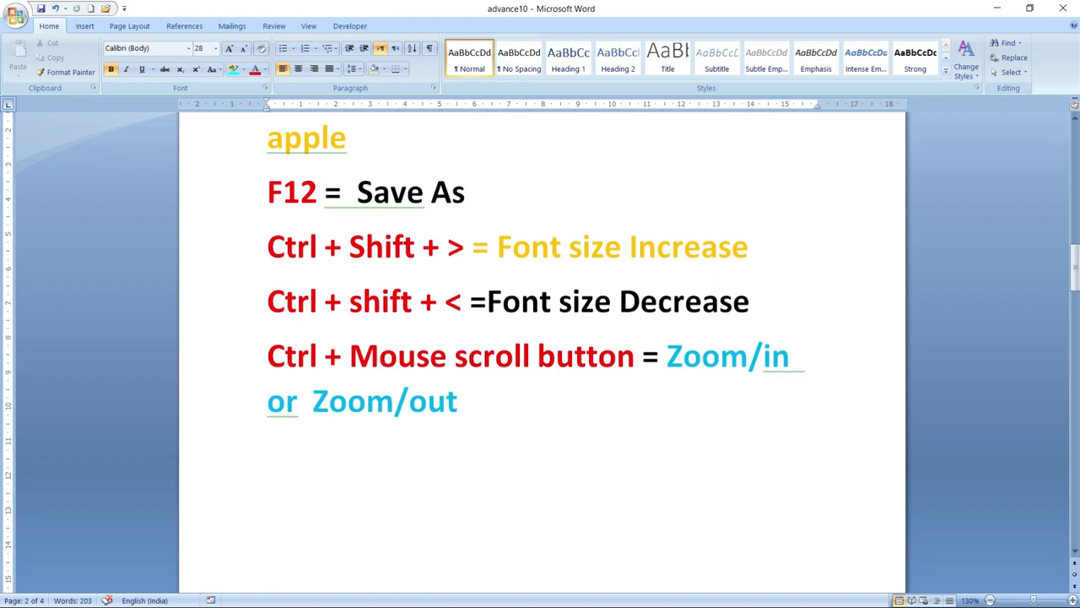
# Add a 'dsi computer' line below Zoom/out and select it
pyautogui.click(251, 232)
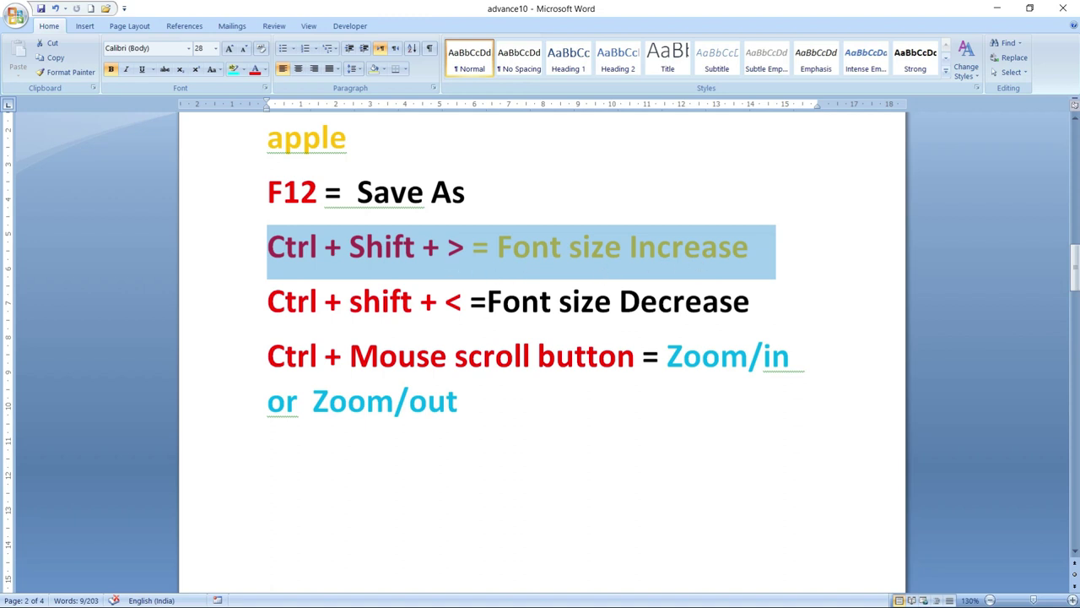
pyautogui.click(520, 402)
pyautogui.press('Return')
pyautogui.write('d')
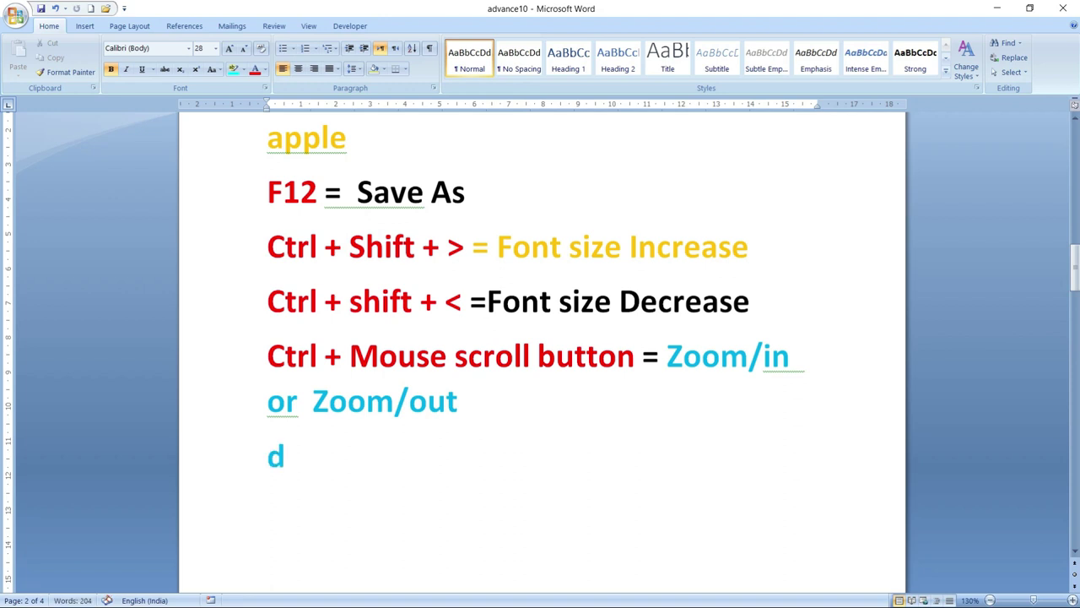
pyautogui.write('si computer')
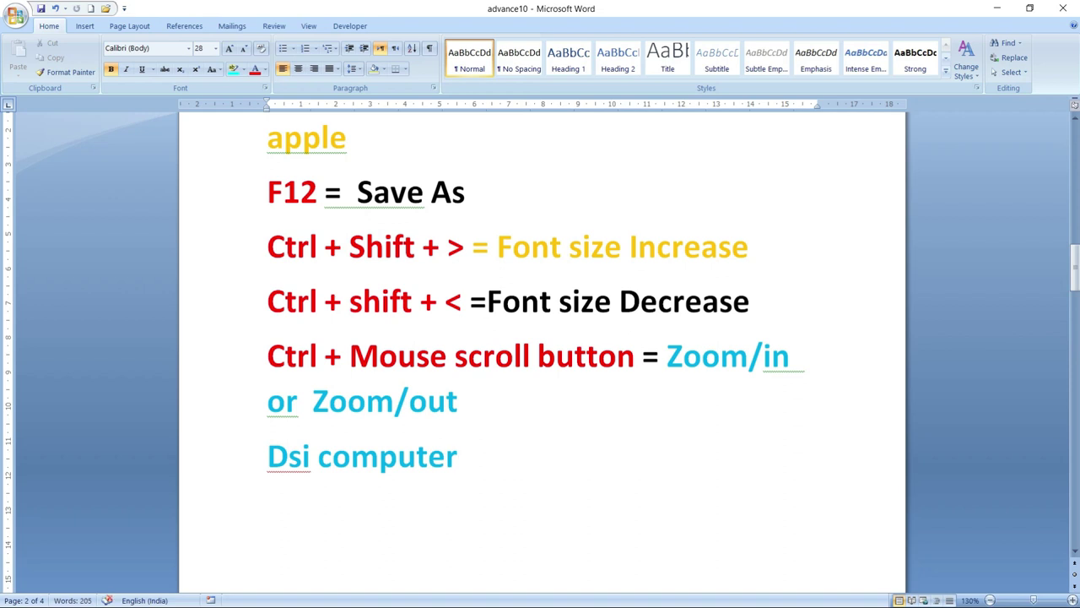
pyautogui.hotkey('shift', 'Home')
pyautogui.click(252, 462)
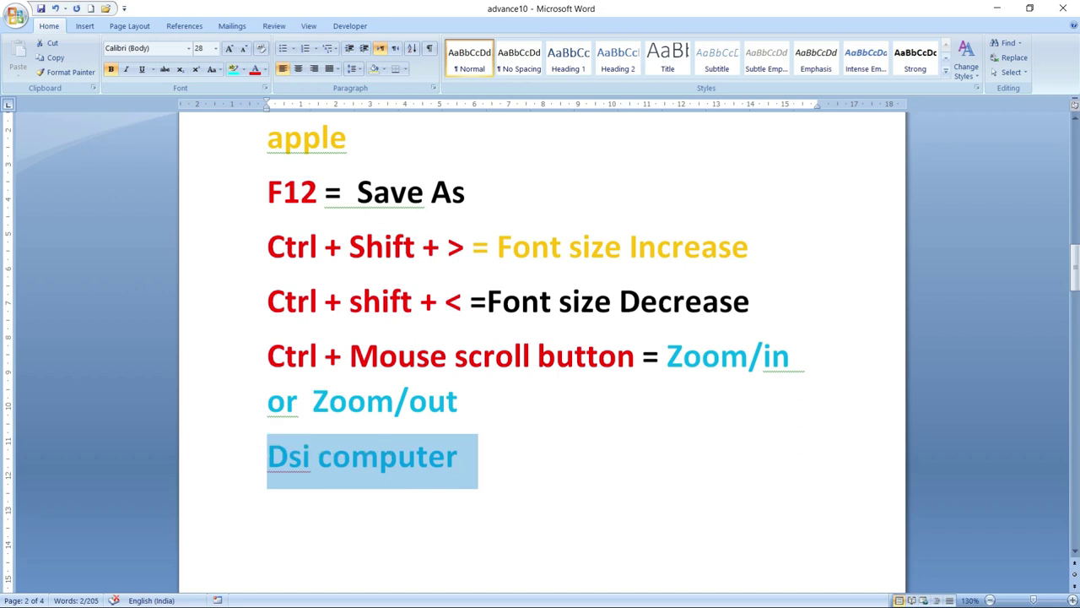
# Enlarge the Dsi computer text with Ctrl+Shift+>, then shrink it to 18 pt with Ctrl+Shift+<
pyautogui.hotkey('ctrl', 'shift', '>')
pyautogui.hotkey('ctrl', 'shift', '>')
pyautogui.hotkey('ctrl', 'shift', '>')
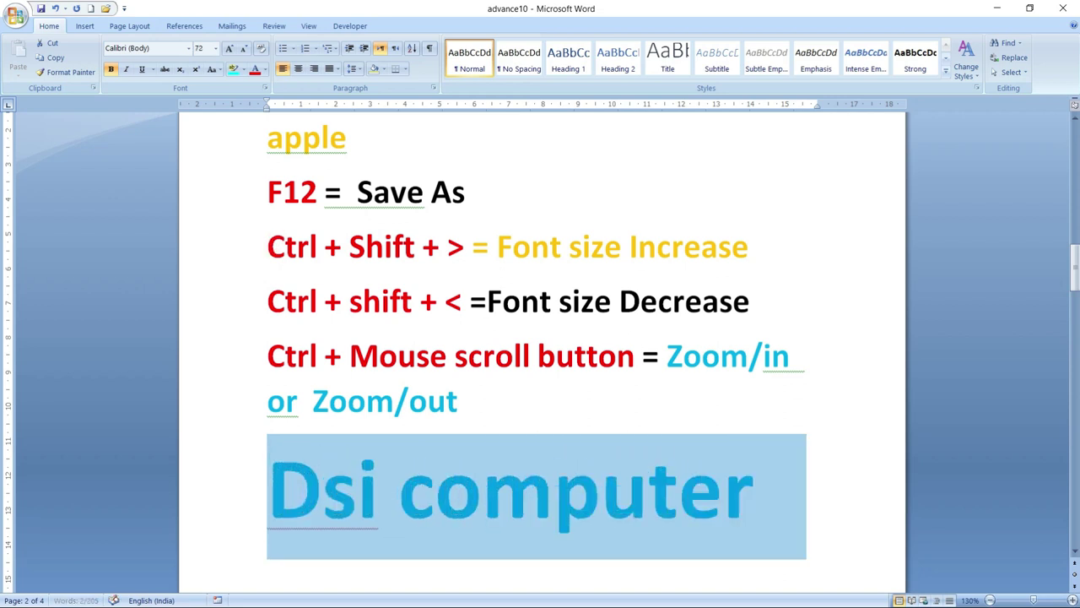
pyautogui.hotkey('ctrl', 'shift', '>')
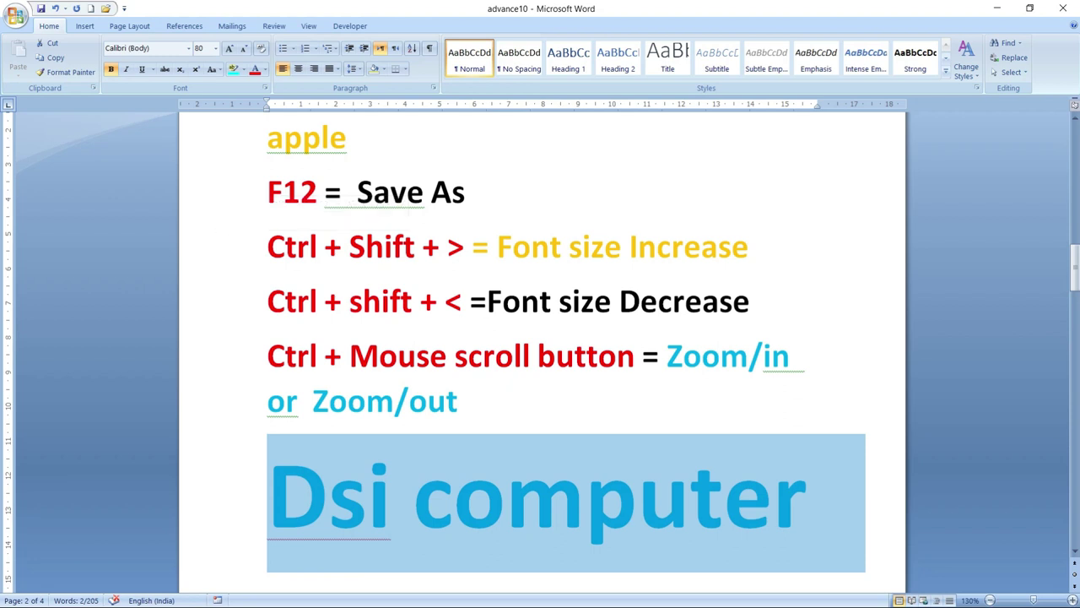
pyautogui.moveTo(268, 296); pyautogui.dragTo(456, 311)
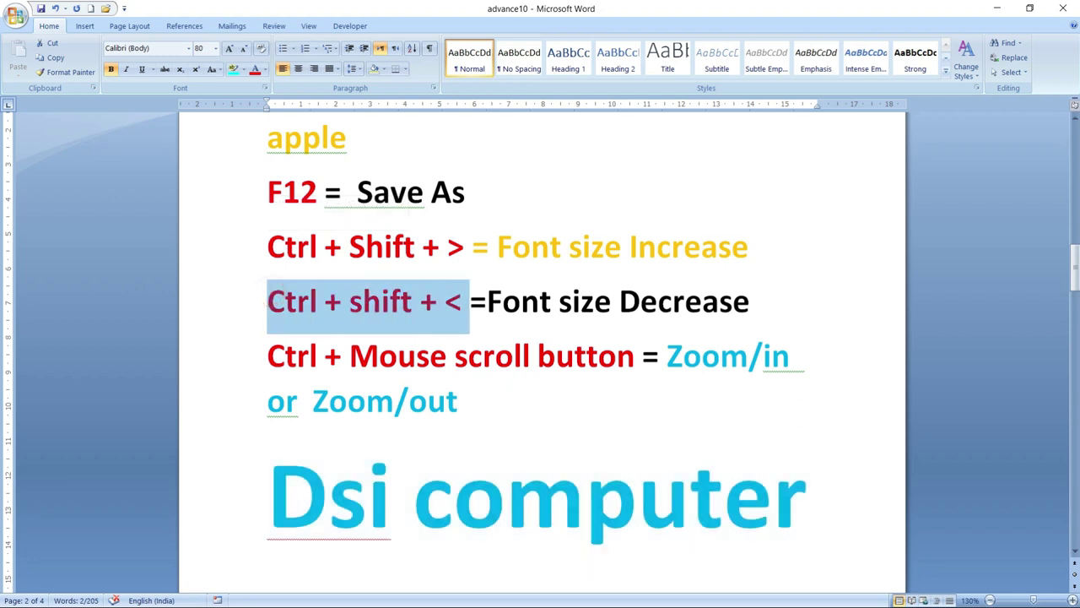
pyautogui.click(456, 473)
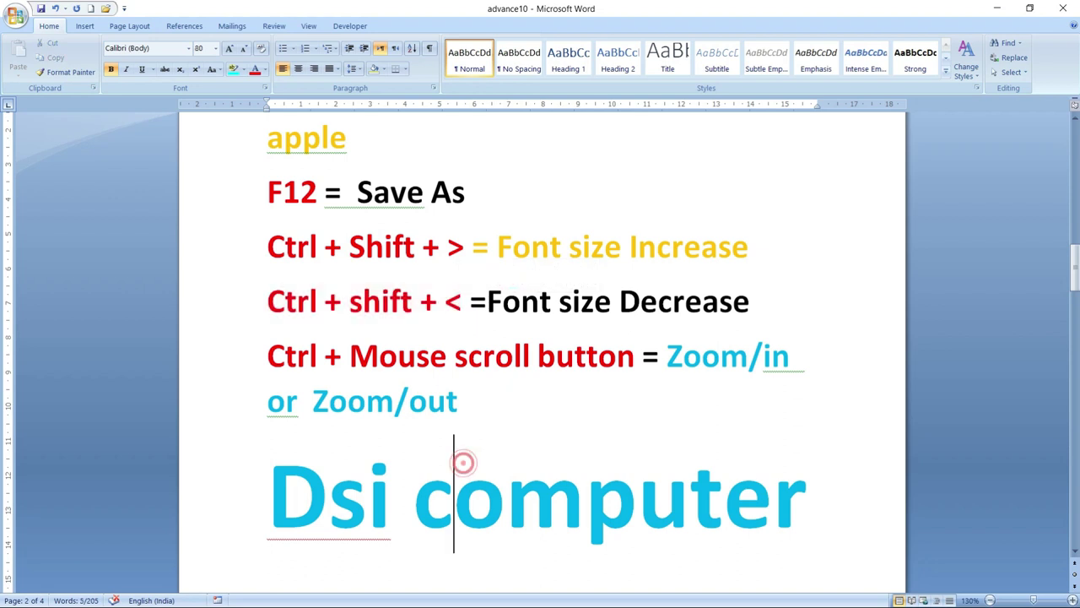
pyautogui.click(254, 486)
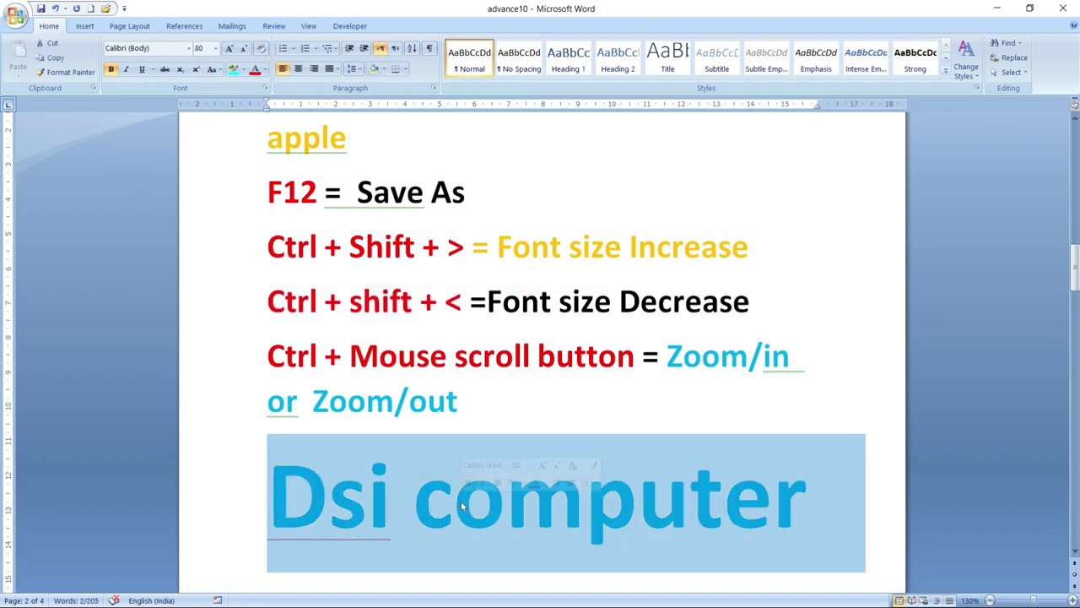
pyautogui.hotkey('ctrl', 'shift', ',')
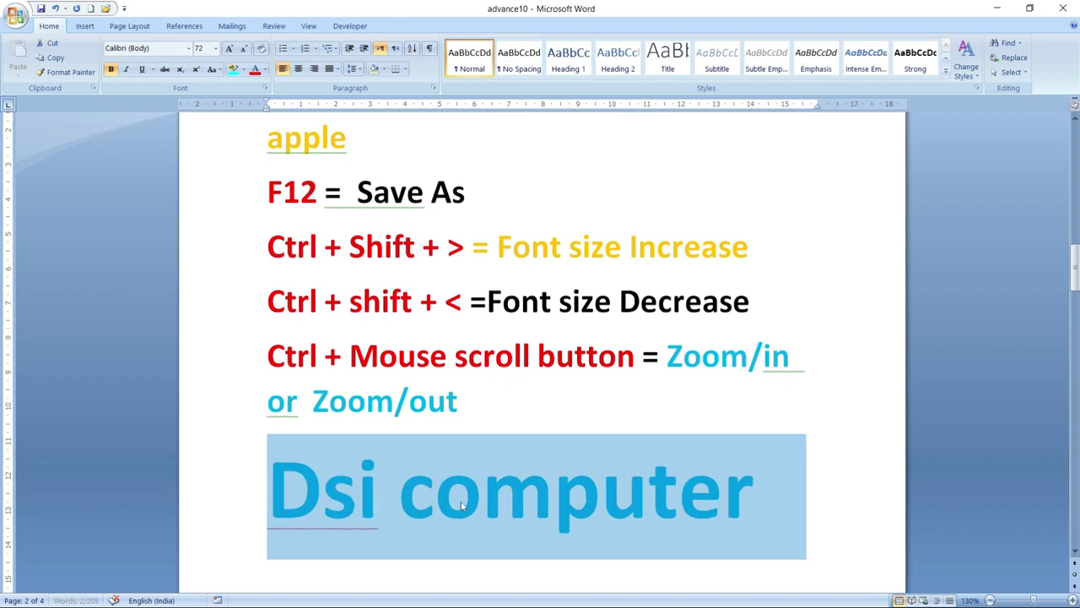
pyautogui.hotkey('ctrl', 'shift', ',')
pyautogui.hotkey('ctrl', 'shift', ',')
pyautogui.hotkey('ctrl', 'shift', ',')
pyautogui.hotkey('ctrl', 'shift', ',')
pyautogui.hotkey('ctrl', 'shift', ',')
pyautogui.hotkey('ctrl', 'shift', ',')
pyautogui.hotkey('ctrl', 'shift', ',')
pyautogui.hotkey('ctrl', 'shift', ',')
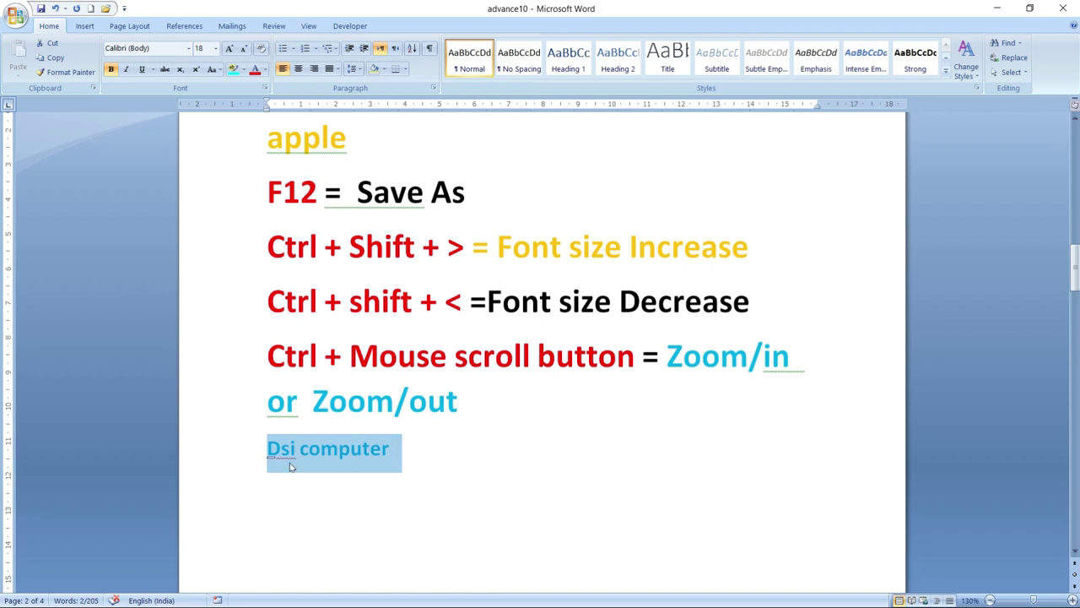
pyautogui.scroll(-2, 290, 466)
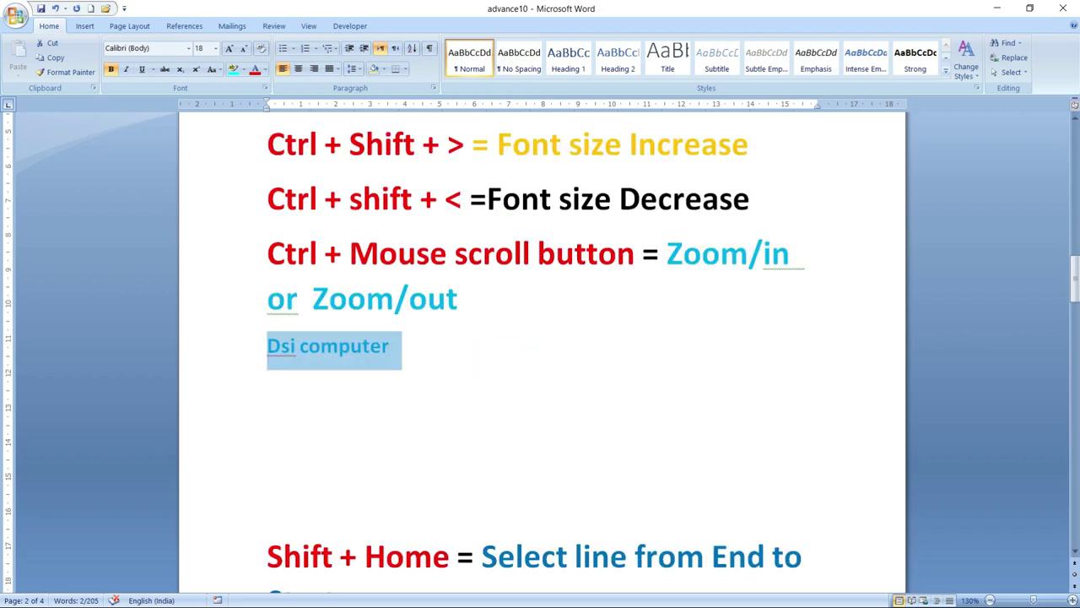
# Select the 'Ctrl + Mouse scroll button' entry and Ctrl-scroll to zoom out to several pages
pyautogui.moveTo(266, 253); pyautogui.dragTo(593, 276)
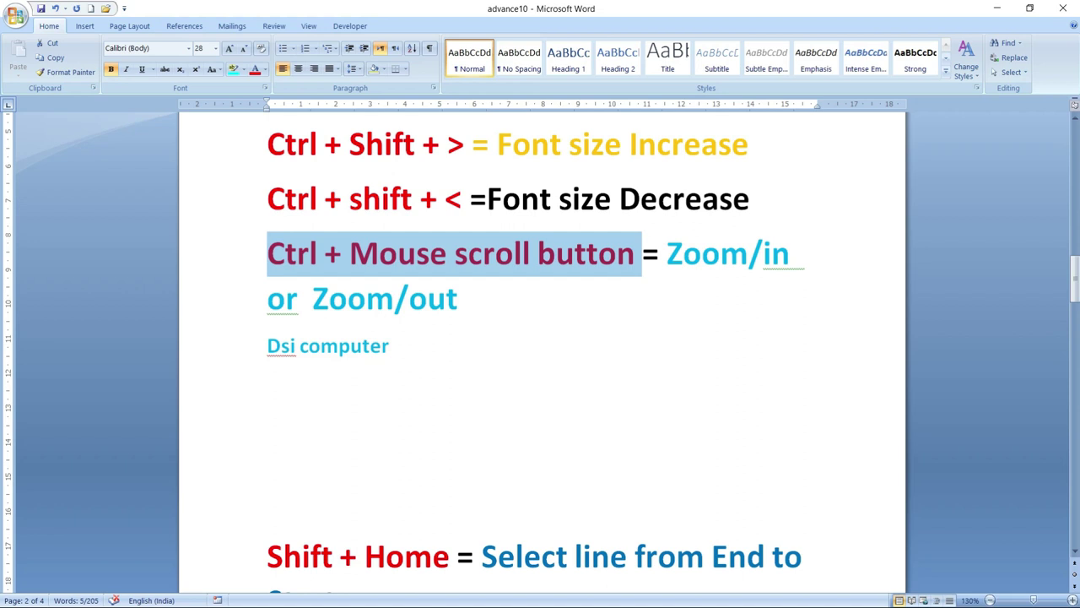
pyautogui.keyDown('ctrl'); pyautogui.scroll(-4, 791, 274); pyautogui.keyUp('ctrl')
pyautogui.keyDown('ctrl'); pyautogui.scroll(-2, 792, 274); pyautogui.keyUp('ctrl')
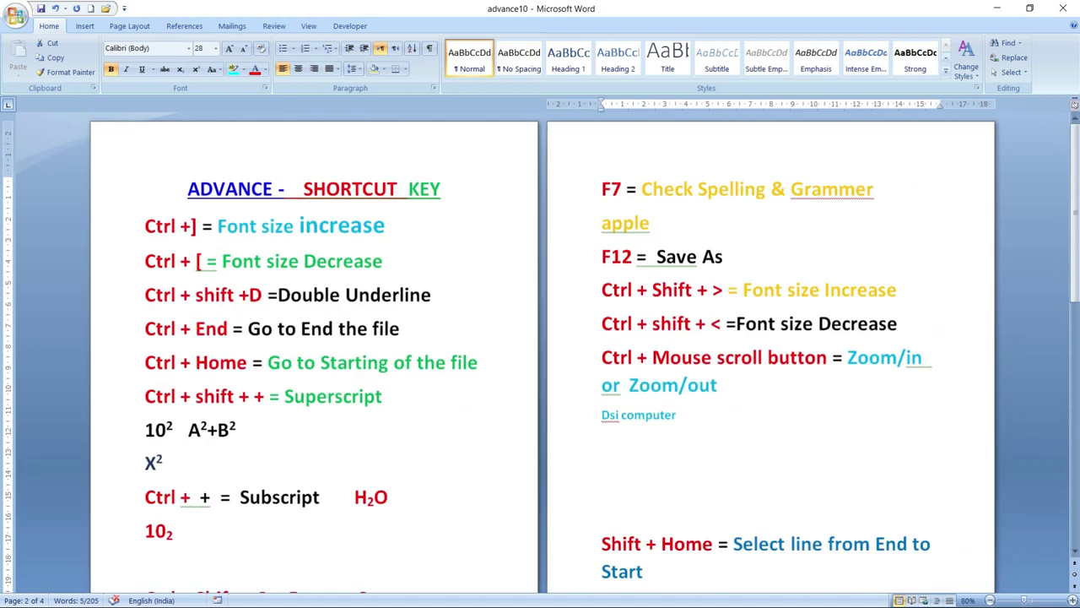
pyautogui.keyDown('ctrl'); pyautogui.scroll(-1, 791, 275); pyautogui.keyUp('ctrl')
pyautogui.keyDown('ctrl'); pyautogui.scroll(-3, 791, 275); pyautogui.keyUp('ctrl')
# Zoom back in and scroll down until the Shift + Home entry is visible
pyautogui.keyDown('ctrl'); pyautogui.scroll(2, 791, 274); pyautogui.keyUp('ctrl')
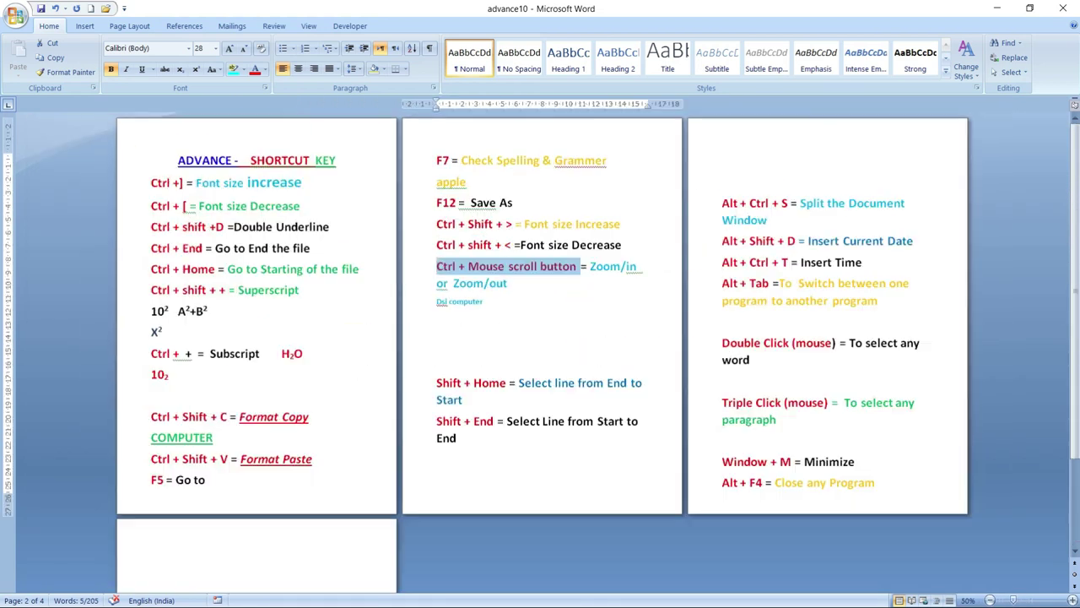
pyautogui.keyDown('ctrl'); pyautogui.scroll(2, 792, 274); pyautogui.keyUp('ctrl')
pyautogui.keyDown('ctrl'); pyautogui.scroll(2, 792, 274); pyautogui.keyUp('ctrl')
pyautogui.keyDown('ctrl'); pyautogui.scroll(1, 792, 275); pyautogui.keyUp('ctrl')
pyautogui.keyDown('ctrl'); pyautogui.scroll(1, 792, 274); pyautogui.keyUp('ctrl')
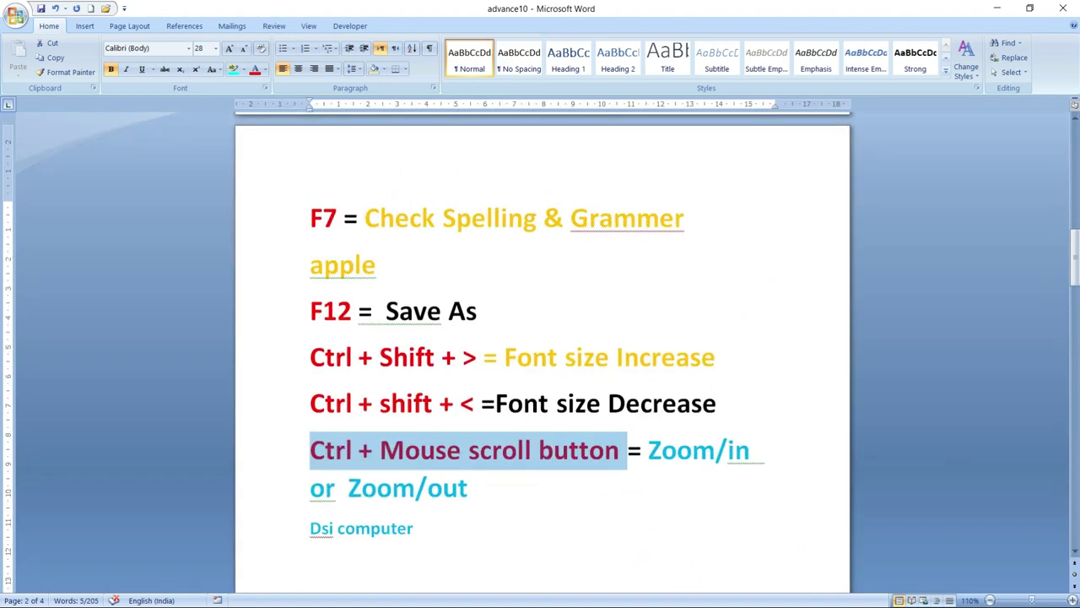
pyautogui.keyDown('ctrl'); pyautogui.scroll(2, 791, 275); pyautogui.keyUp('ctrl')
pyautogui.keyDown('ctrl'); pyautogui.scroll(1, 791, 274); pyautogui.keyUp('ctrl')
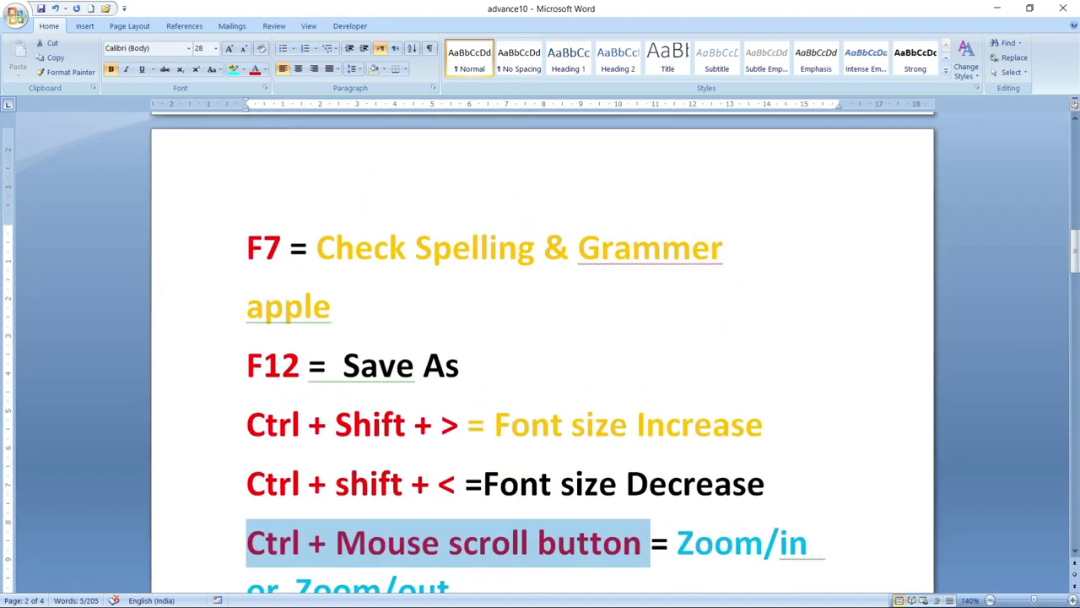
pyautogui.scroll(-2, 540, 337)
pyautogui.scroll(-2, 540, 337)
pyautogui.scroll(-2, 540, 337)
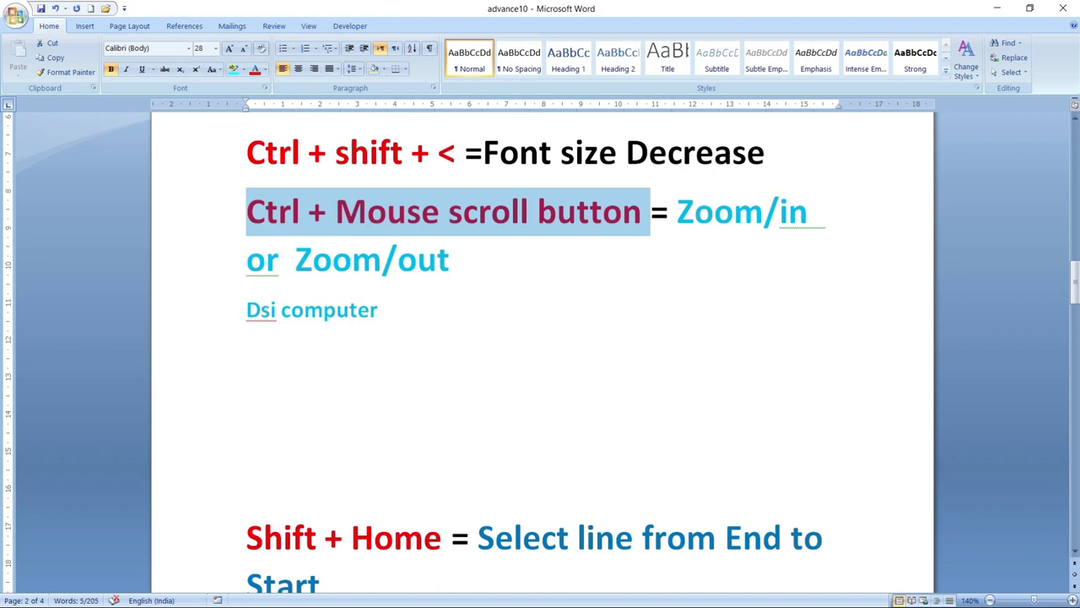
# Clear the selection, then select the Shift + Home line back to its start with Shift+Home
pyautogui.scroll(-4, 540, 337)
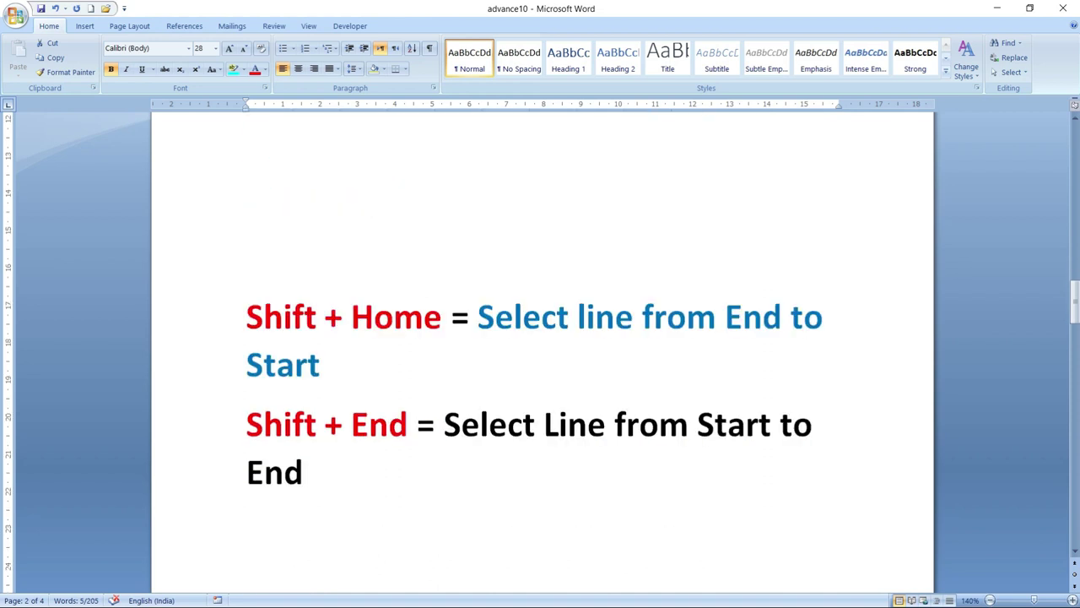
pyautogui.scroll(-2, 540, 338)
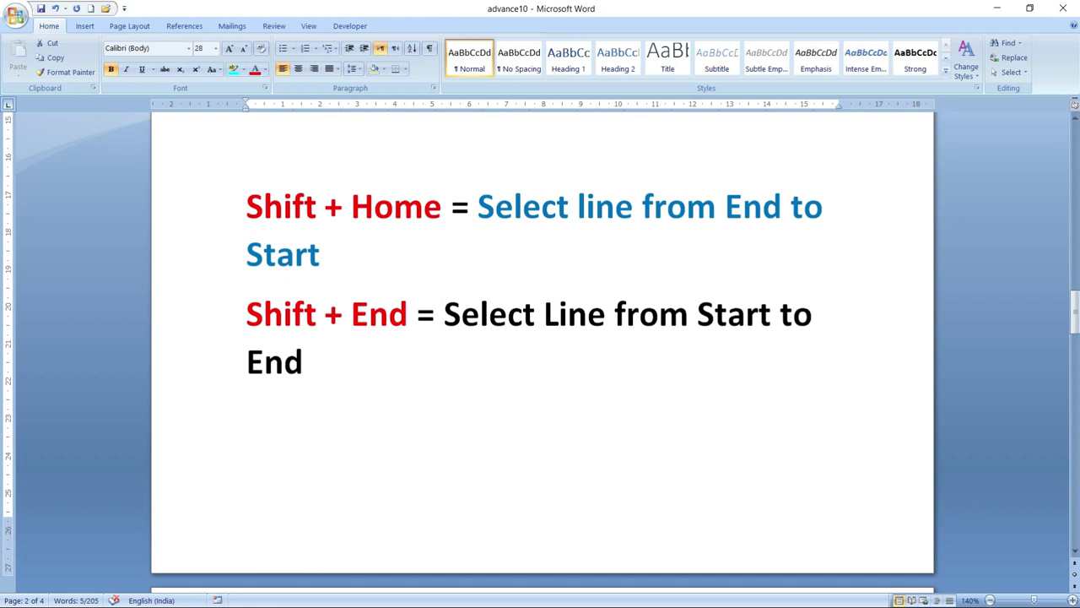
pyautogui.click(829, 207)
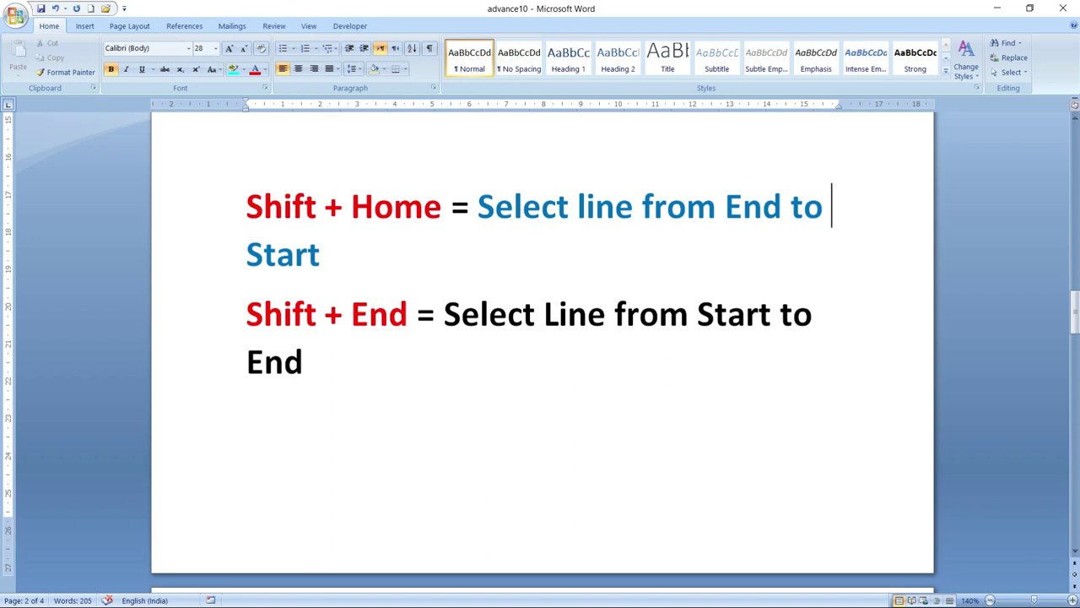
pyautogui.hotkey('shift', 'Home')
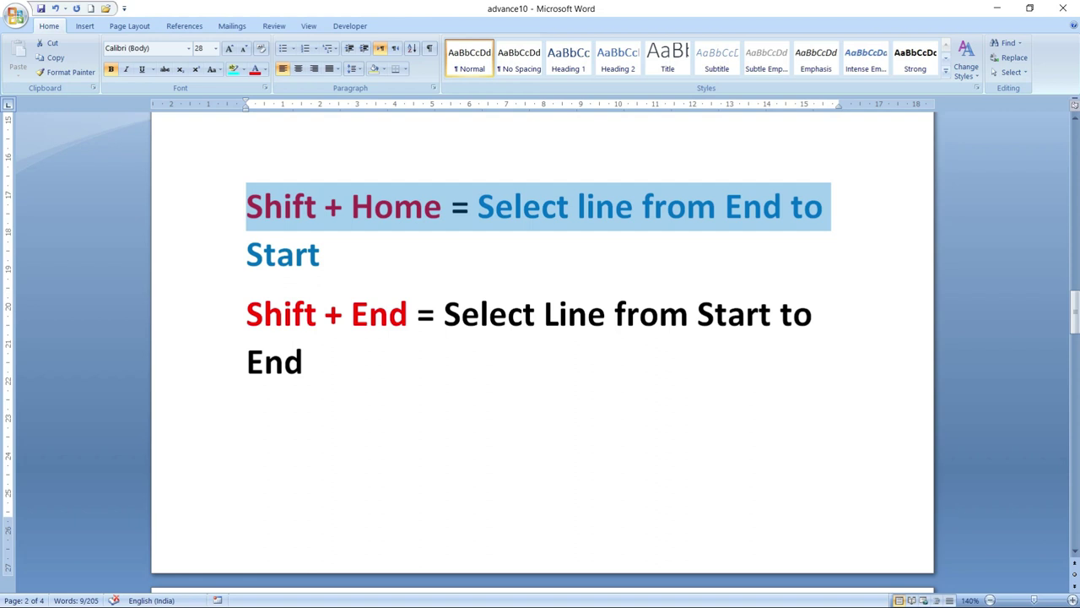
# On the Shift + End line, select from just before 'Select' to the line end with Shift+End
pyautogui.click(444, 313)
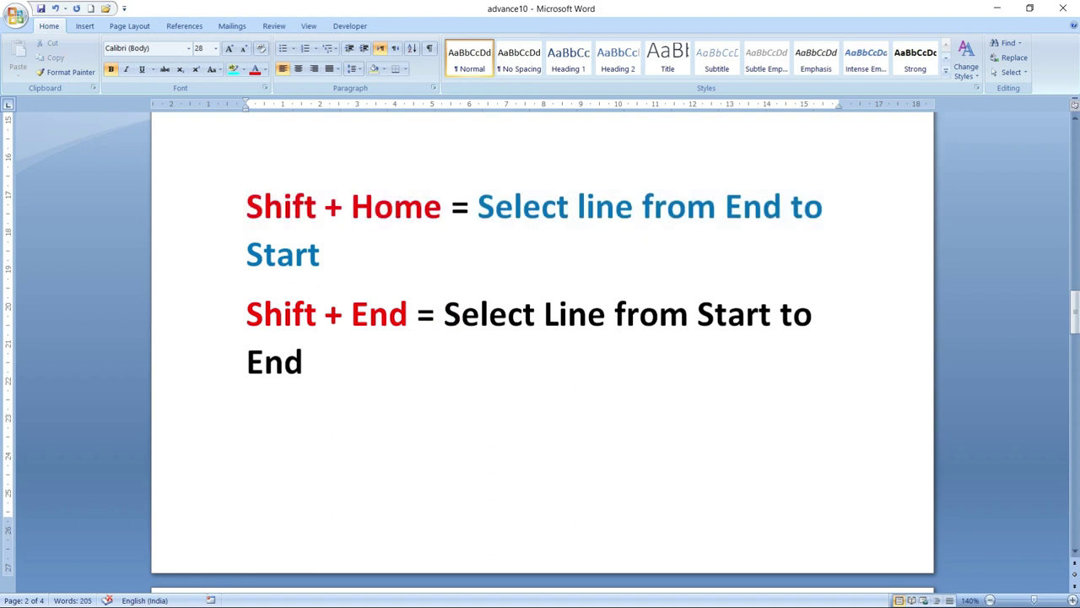
pyautogui.moveTo(284, 314); pyautogui.dragTo(239, 322)
pyautogui.hotkey('ctrl', 'shift', 'Right')
pyautogui.hotkey('ctrl', 'shift', 'Right')
pyautogui.hotkey('ctrl', 'shift', 'Right')
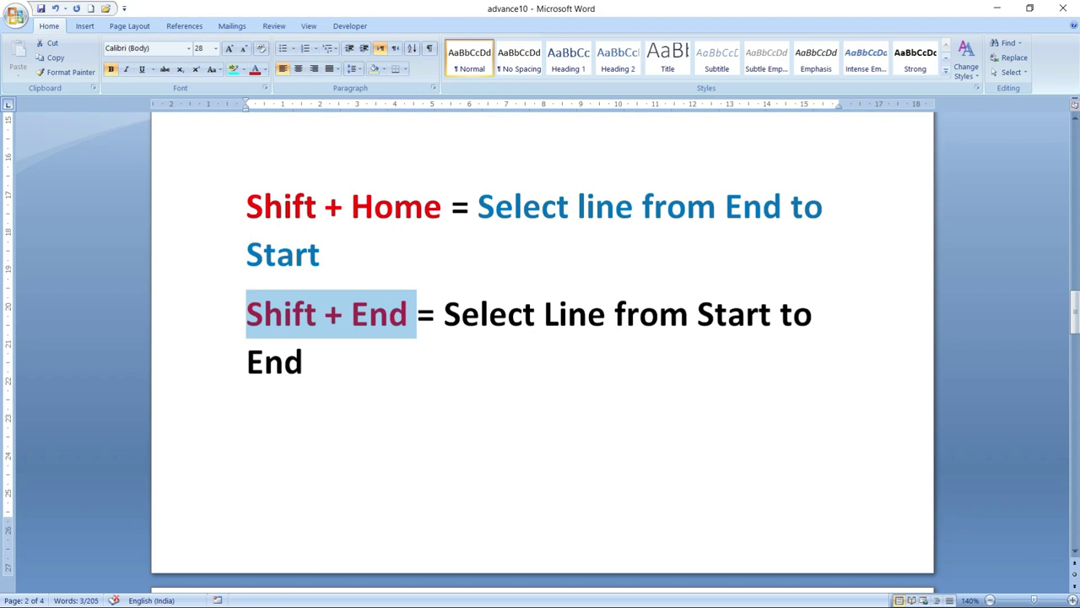
pyautogui.click(408, 359)
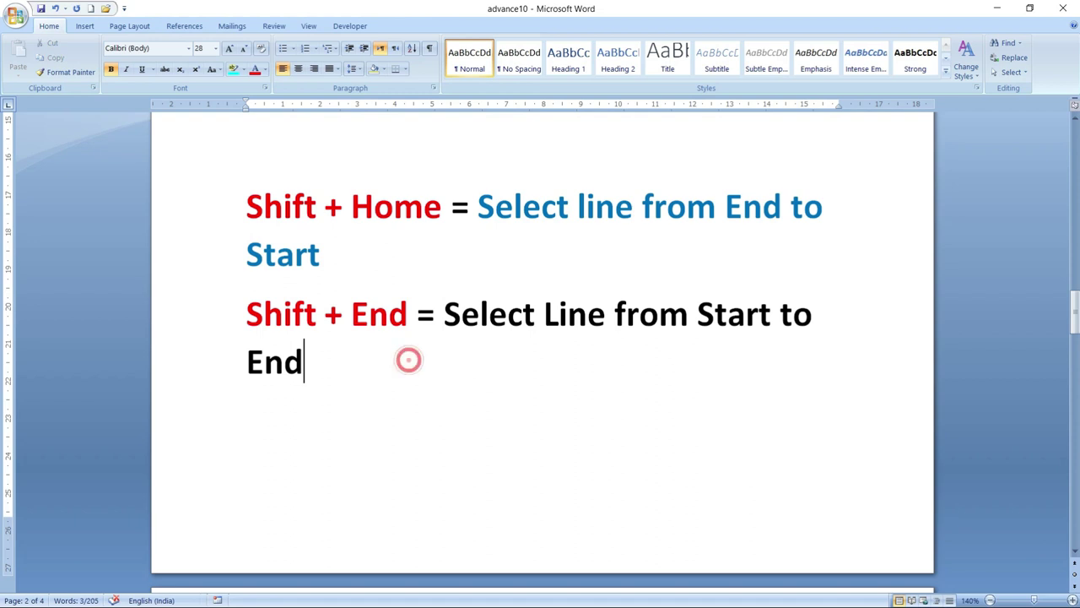
pyautogui.click(440, 304)
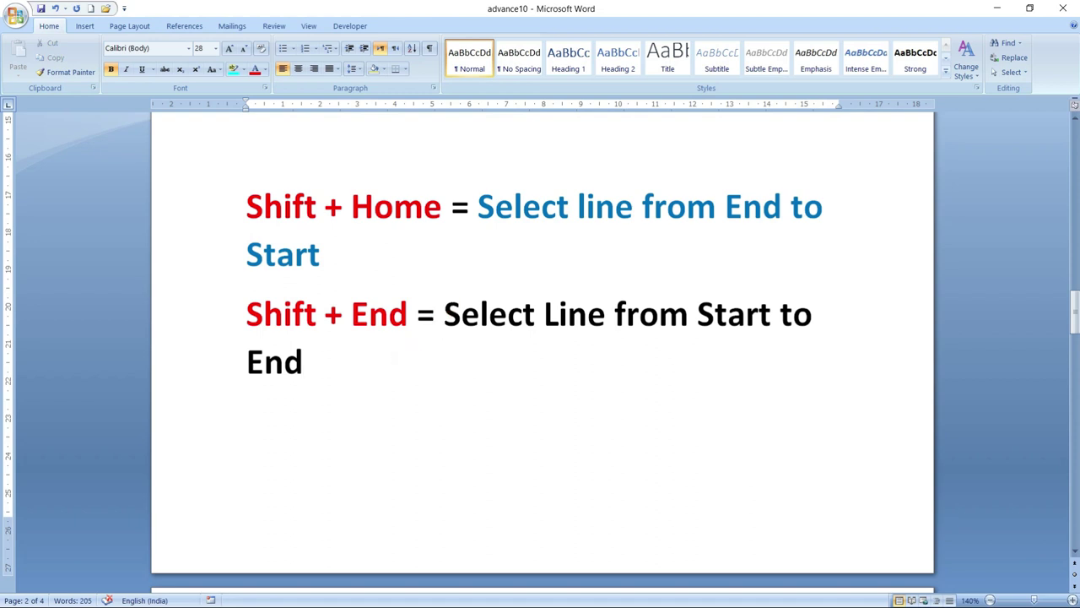
pyautogui.hotkey('shift', 'End')
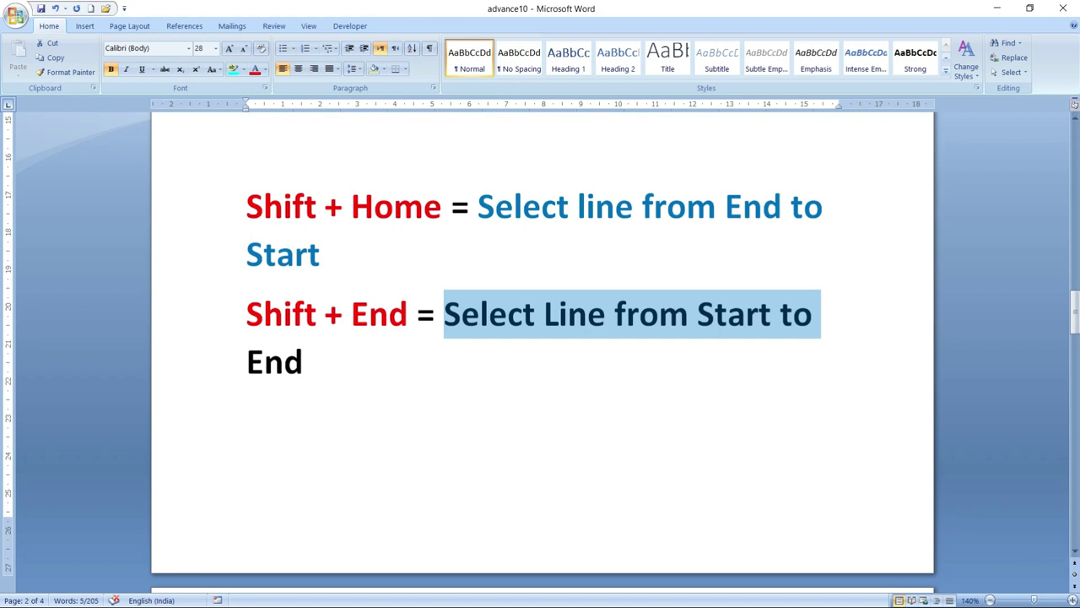
# Select the Alt + Ctrl + S paragraph, then leave the cursor after 'Window'
pyautogui.scroll(-3, 540, 338)
pyautogui.scroll(-3, 540, 337)
pyautogui.scroll(-3, 540, 338)
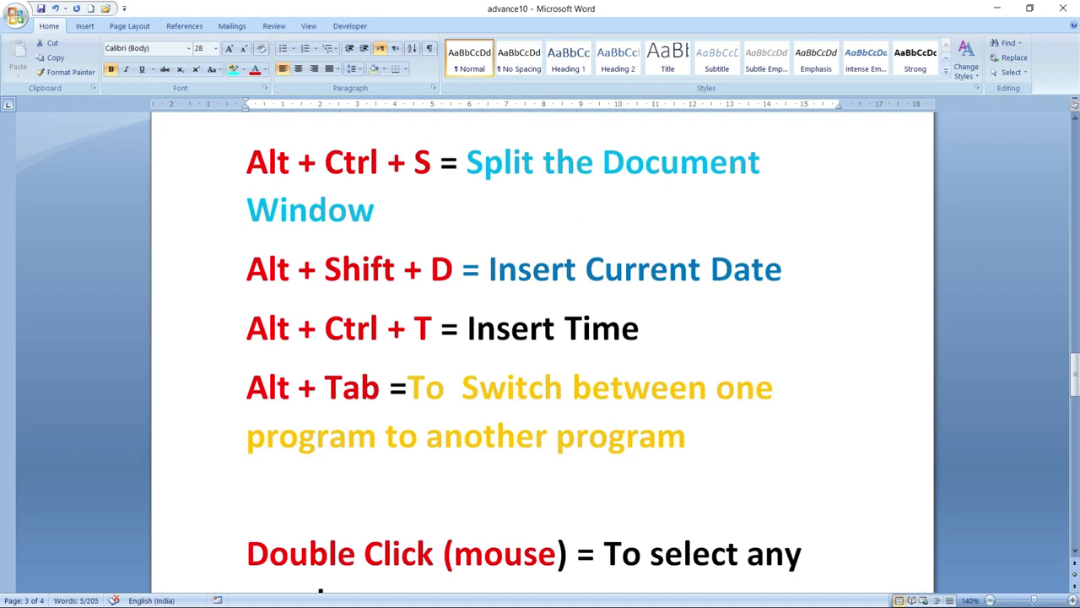
pyautogui.tripleClick(243, 161)
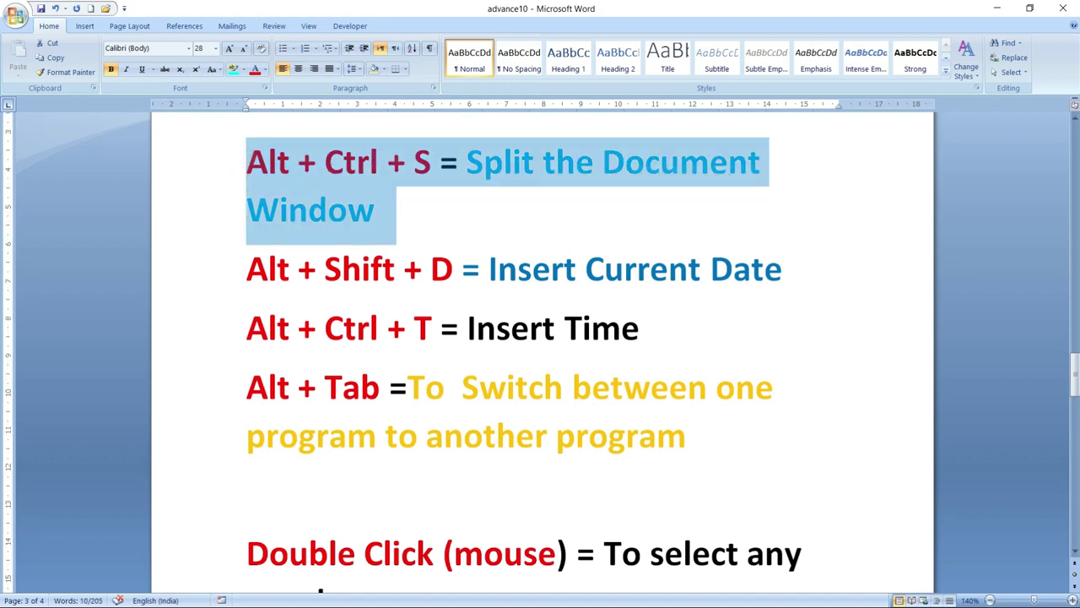
pyautogui.click(418, 239)
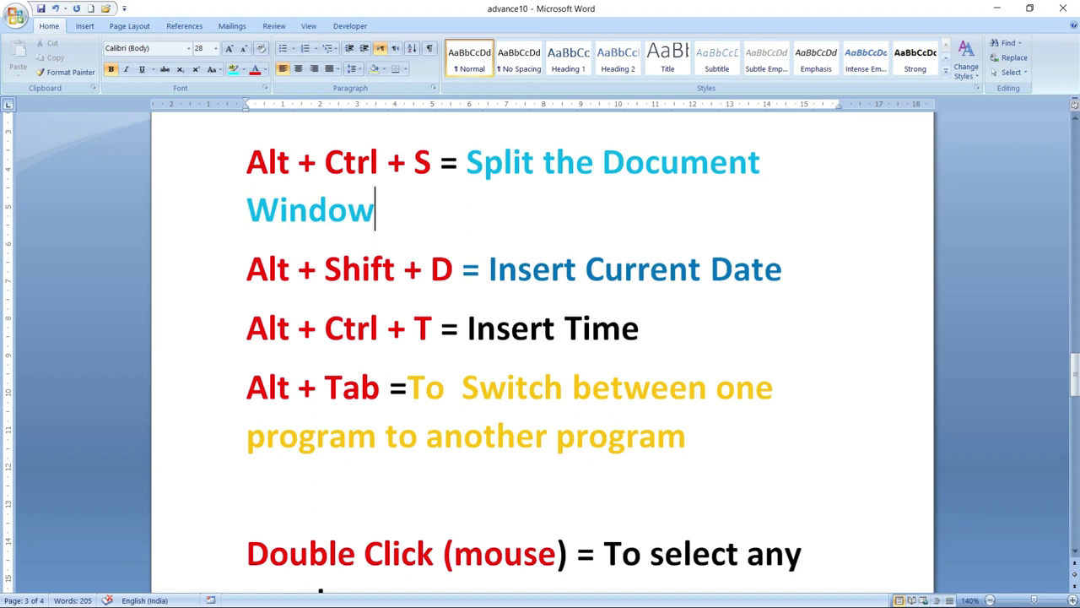
# Split the document window into two panes with Alt+Ctrl+S at the chosen point
pyautogui.hotkey('ctrl', 'alt', 's')
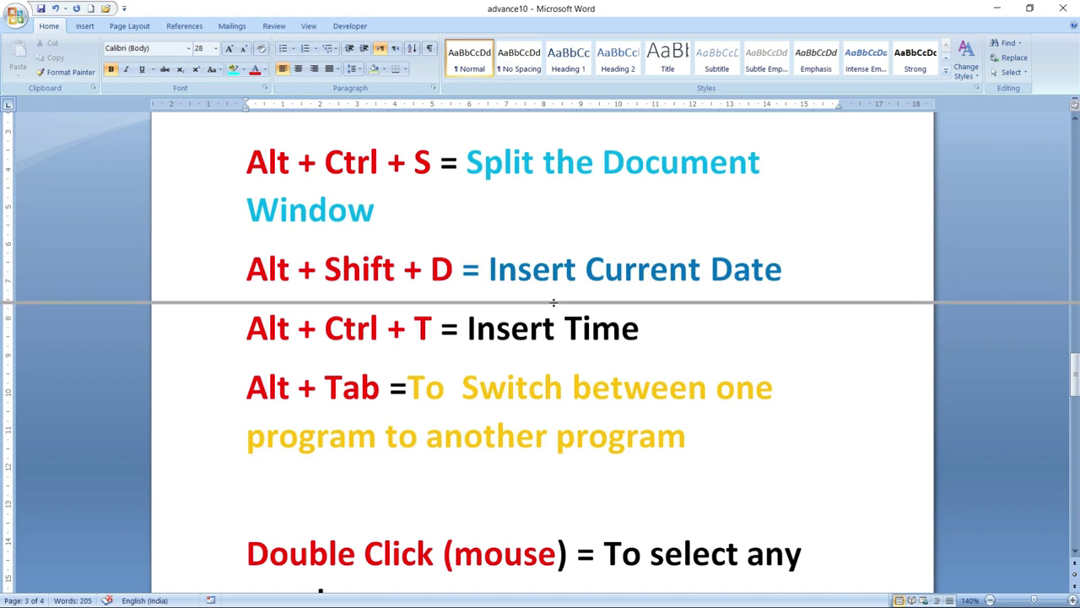
pyautogui.click(554, 302)
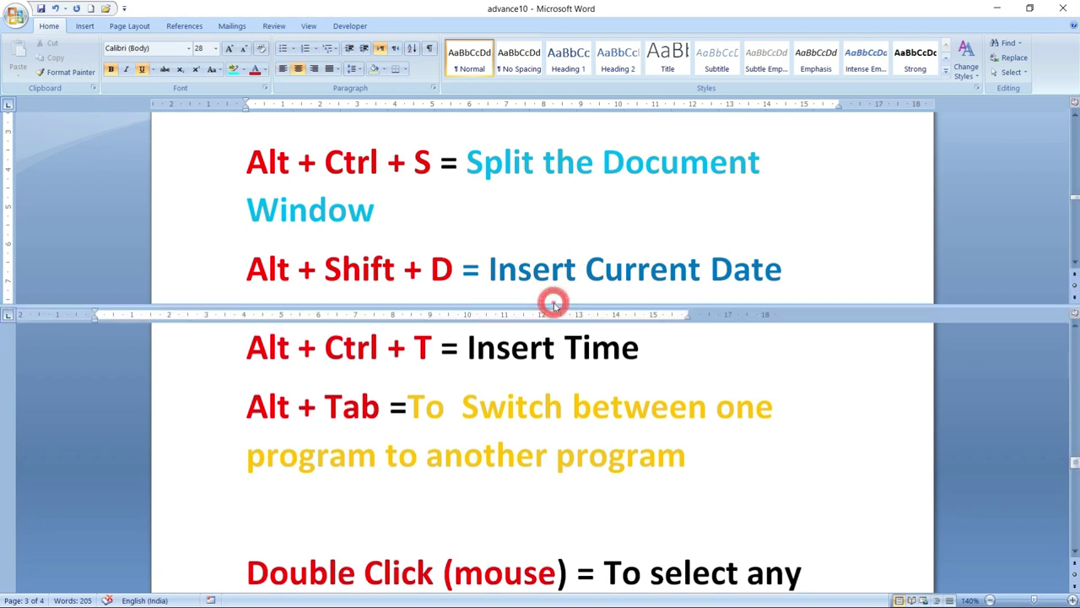
pyautogui.scroll(-10, 540, 456)
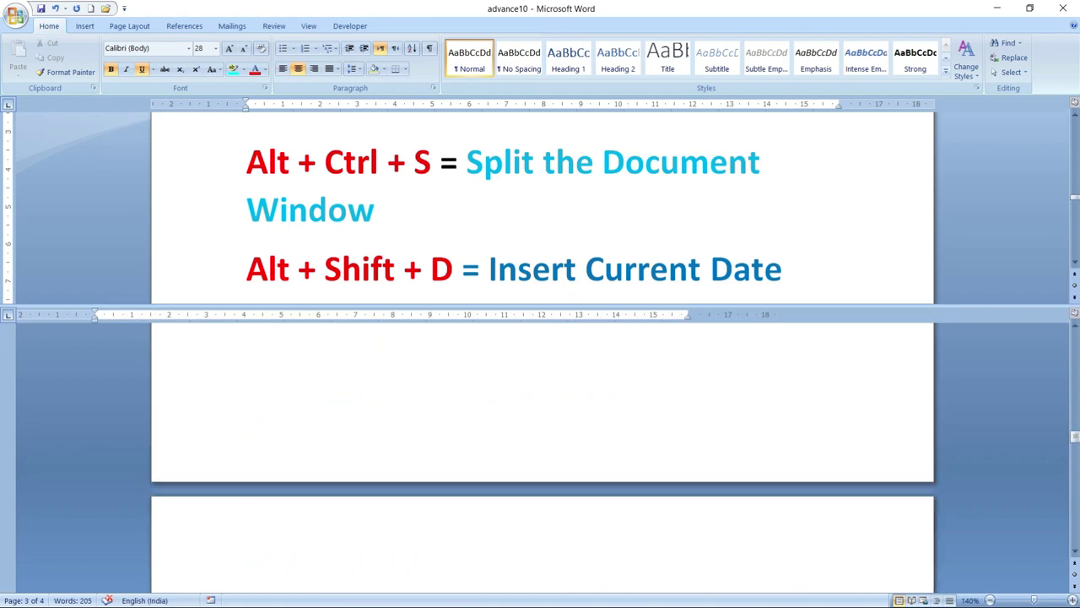
pyautogui.scroll(5, 540, 456)
pyautogui.scroll(5, 540, 455)
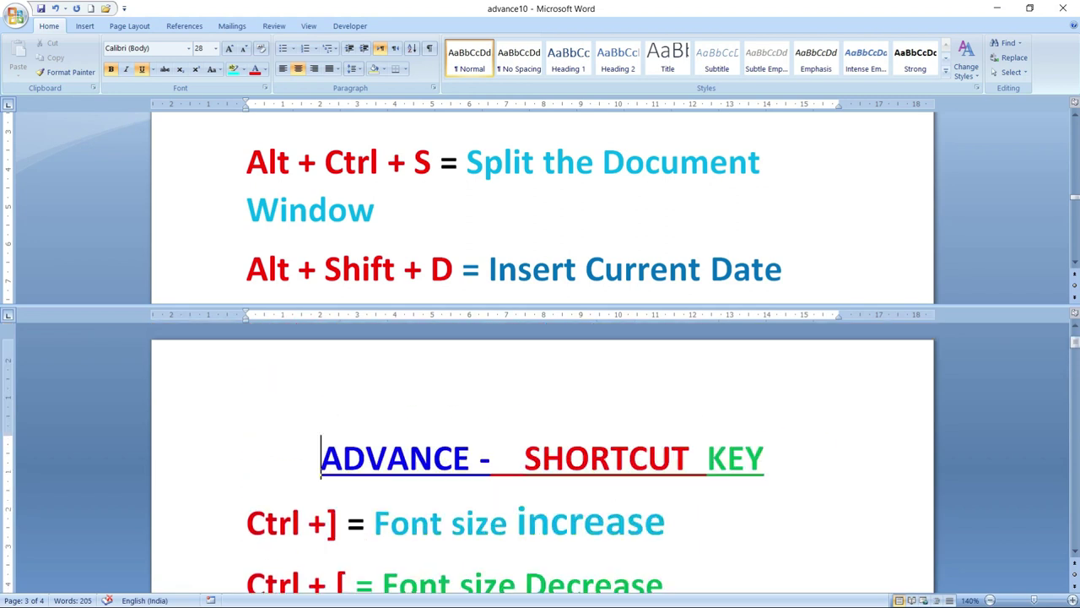
# Scroll one pane to different content, then choose Remove Split from the View tab
pyautogui.scroll(-5, 540, 228)
pyautogui.scroll(-5, 540, 228)
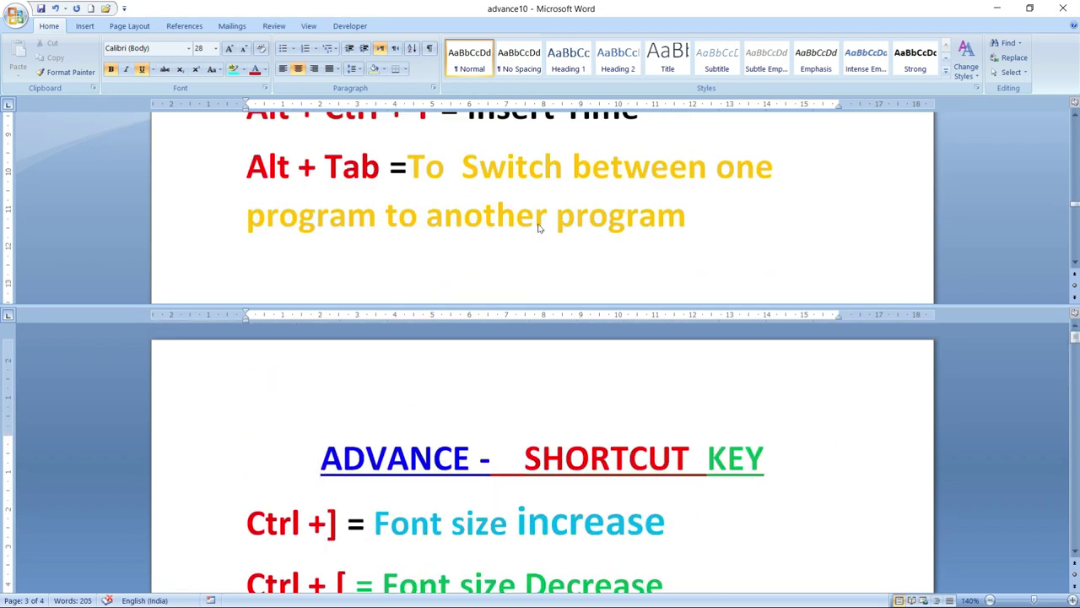
pyautogui.scroll(-5, 540, 228)
pyautogui.scroll(-5, 540, 228)
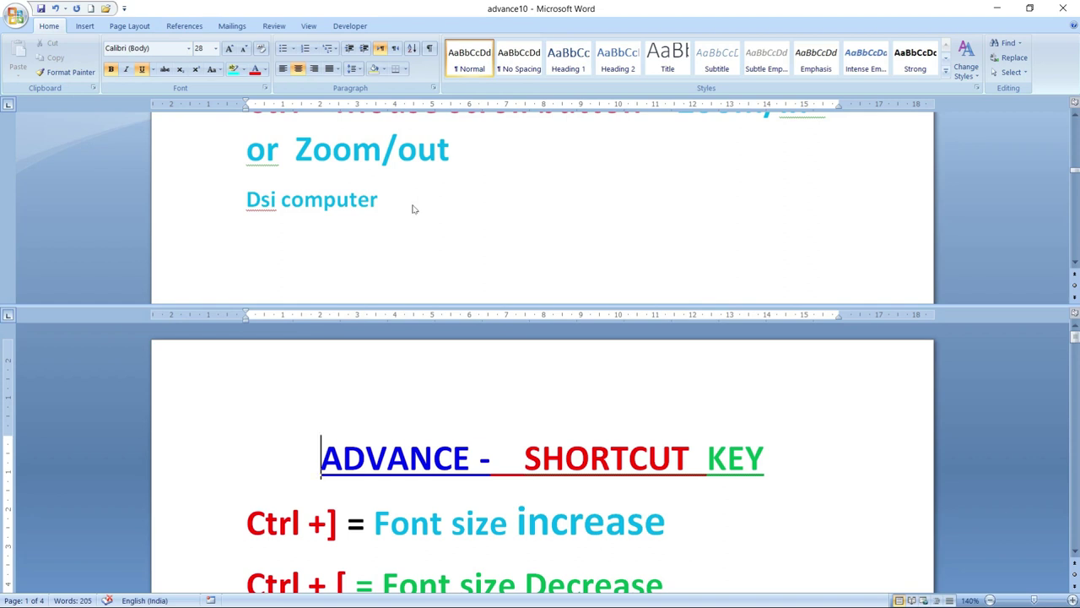
pyautogui.click(310, 25)
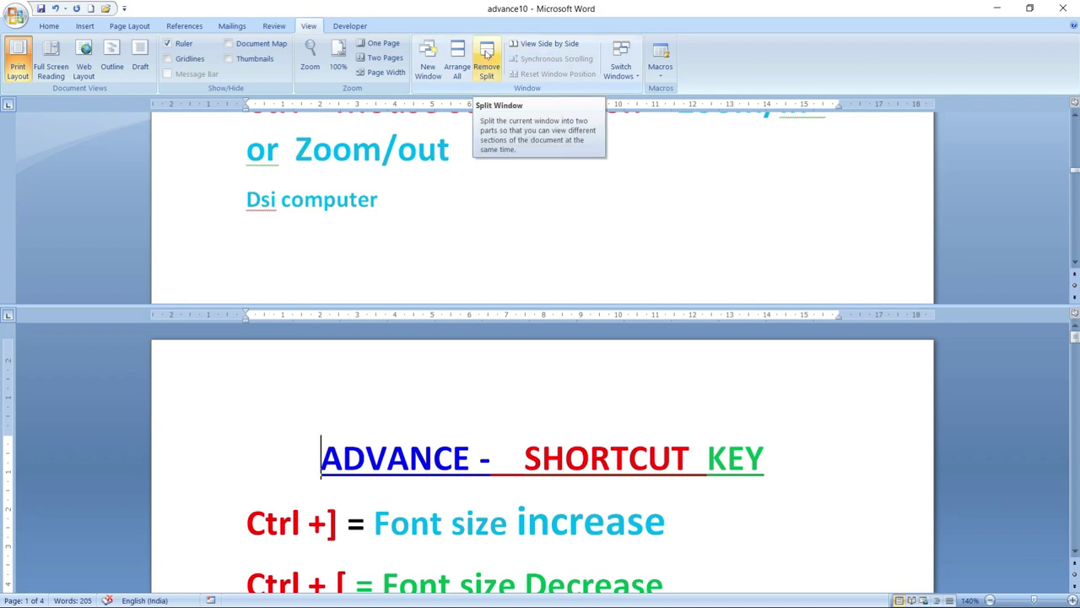
pyautogui.click(485, 63)
# Add two blank lines after the 'Insert Current Date' entry
pyautogui.scroll(-2, 540, 354)
pyautogui.scroll(-6, 540, 355)
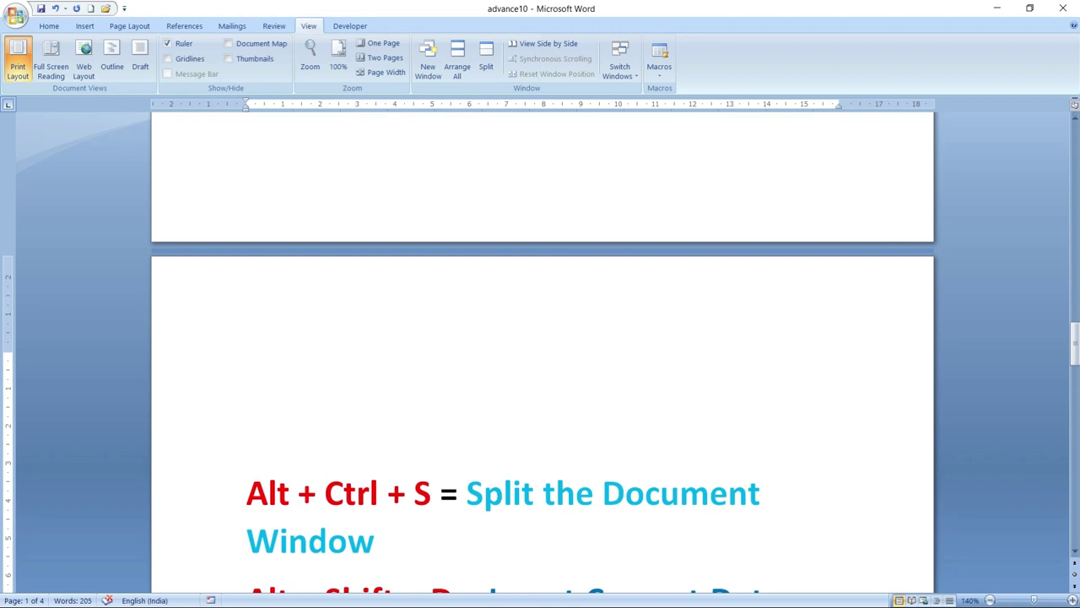
pyautogui.scroll(-8, 541, 354)
pyautogui.scroll(5, 541, 354)
pyautogui.scroll(-2, 540, 354)
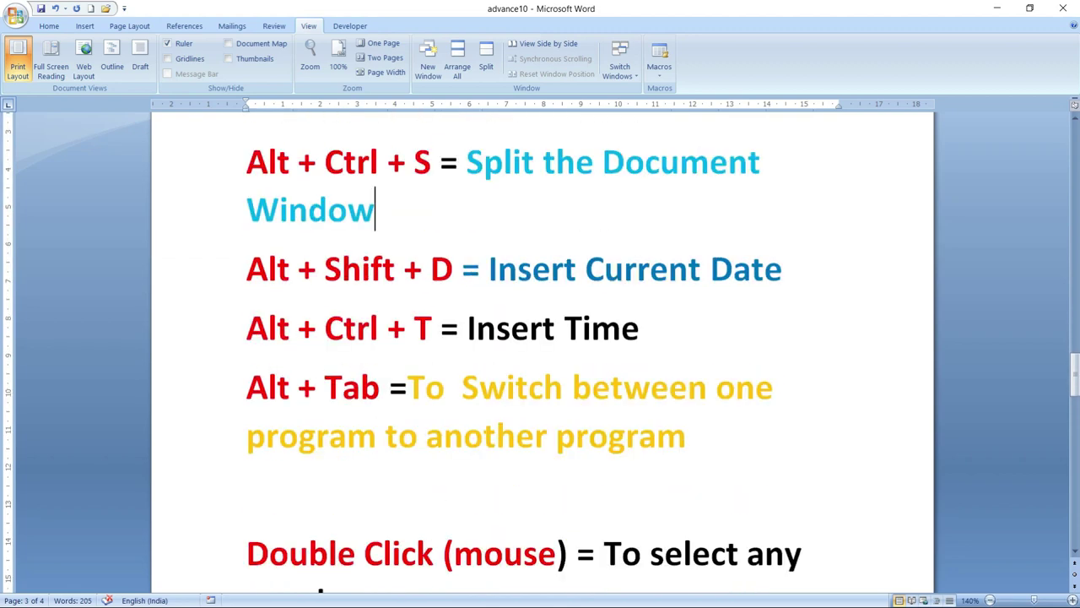
pyautogui.scroll(-2, 540, 354)
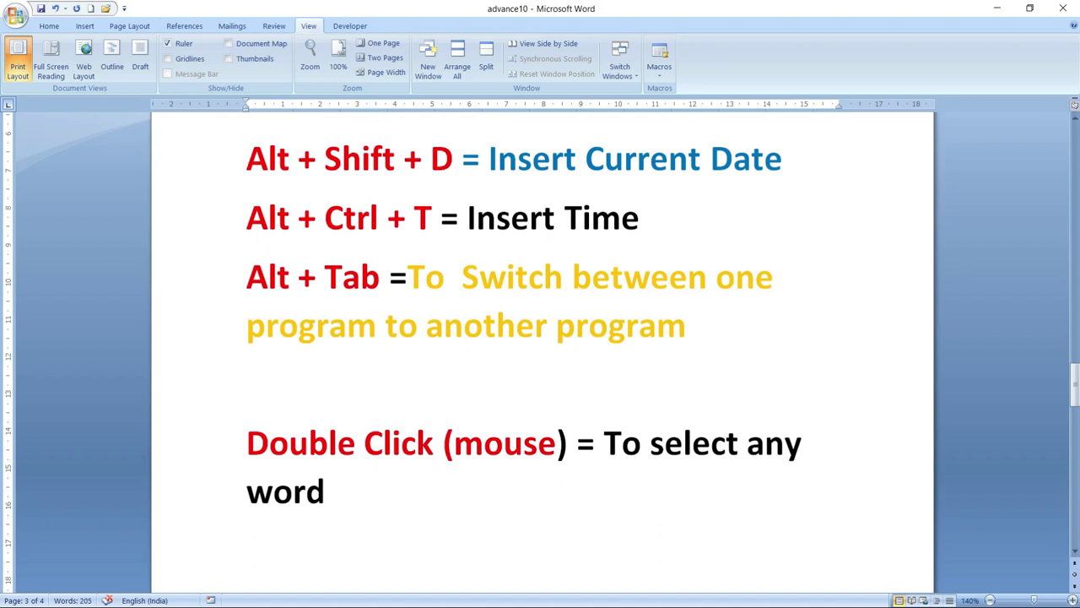
pyautogui.click(792, 158)
pyautogui.press('Return')
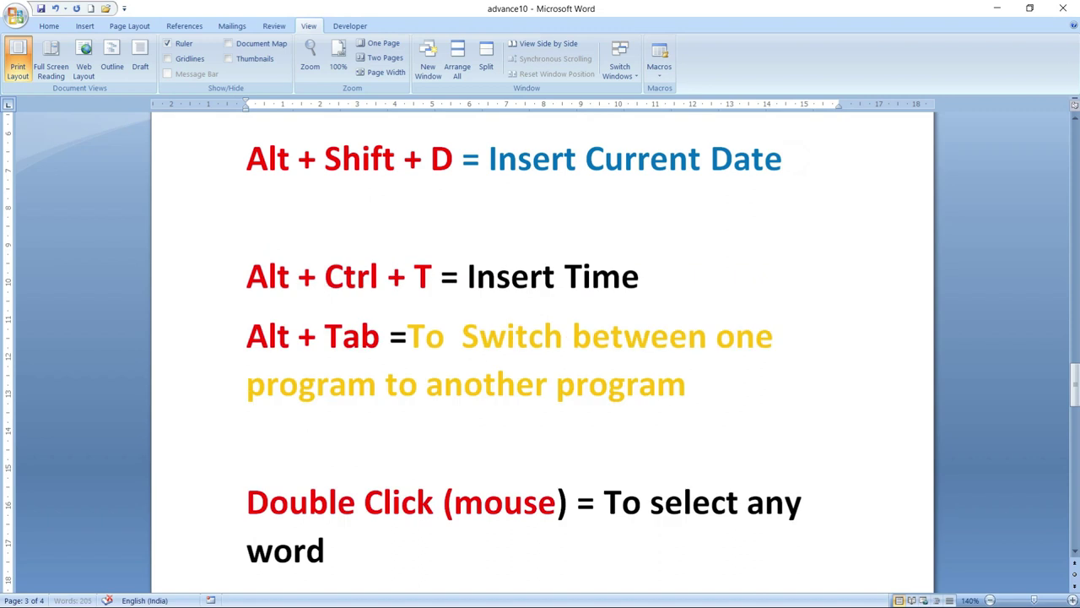
pyautogui.press('Return')
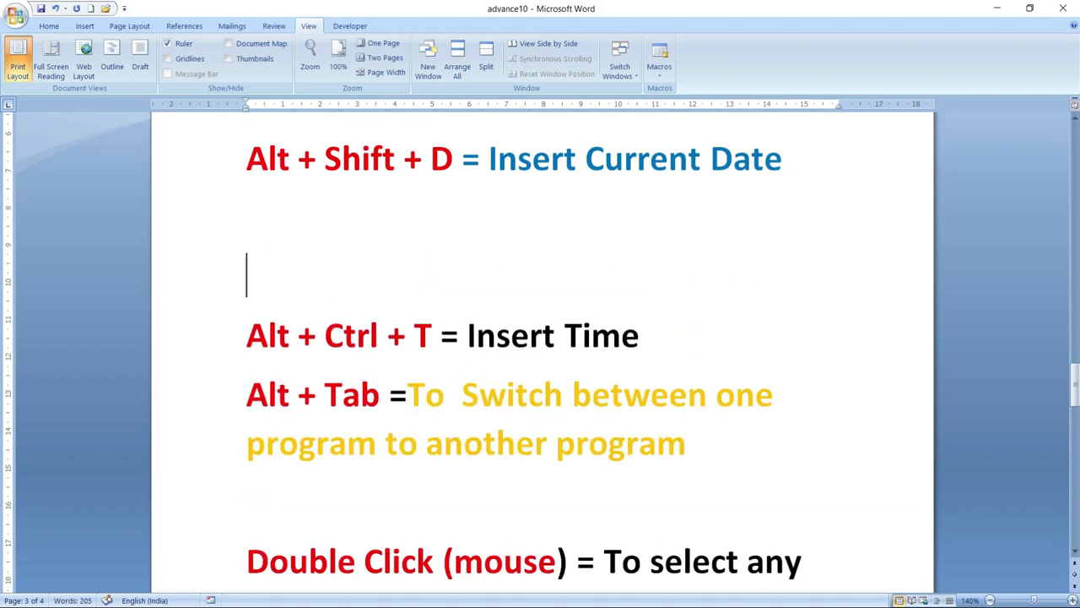
# Insert the date 21-09-2023 with Alt+Shift+D and delete the extra empty line
pyautogui.click(312, 236)
pyautogui.hotkey('alt', 'shift', 'd')
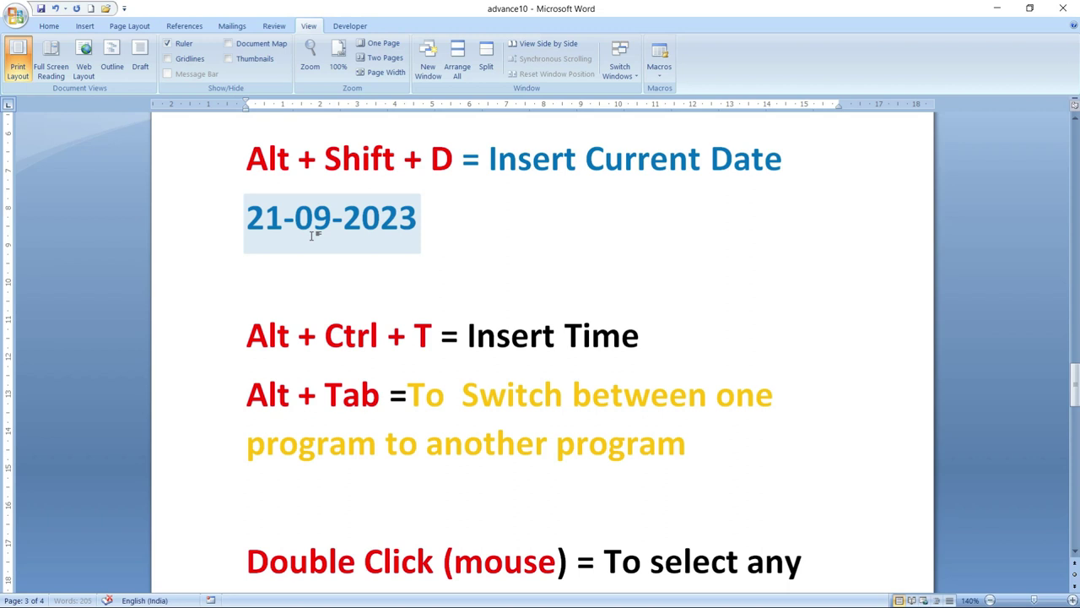
pyautogui.press('Delete')
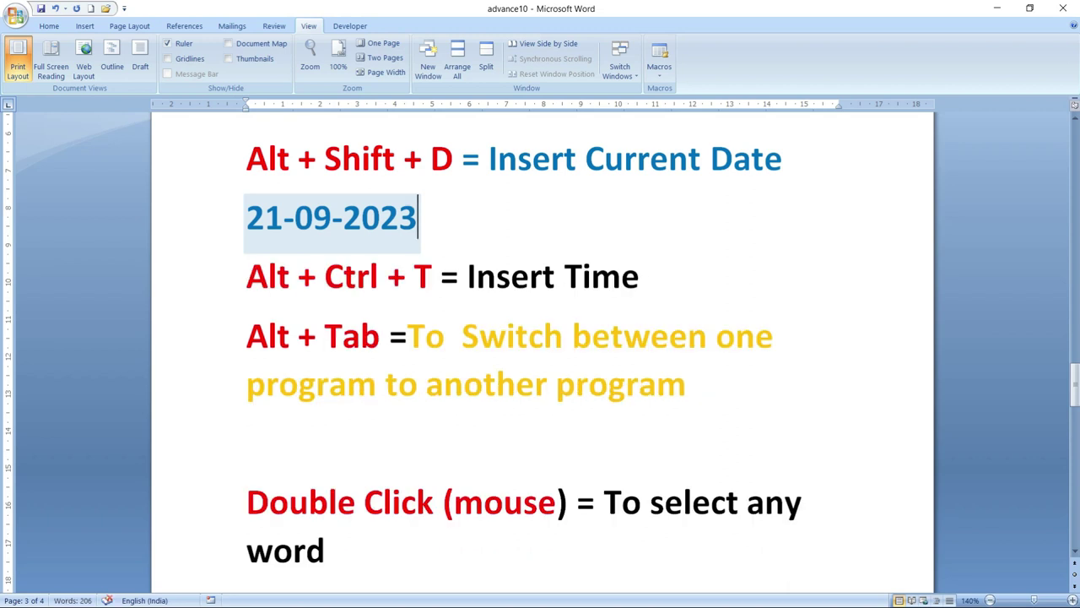
# Restore the Alt + Ctrl + T line break and delete the inserted date field
pyautogui.press('Delete')
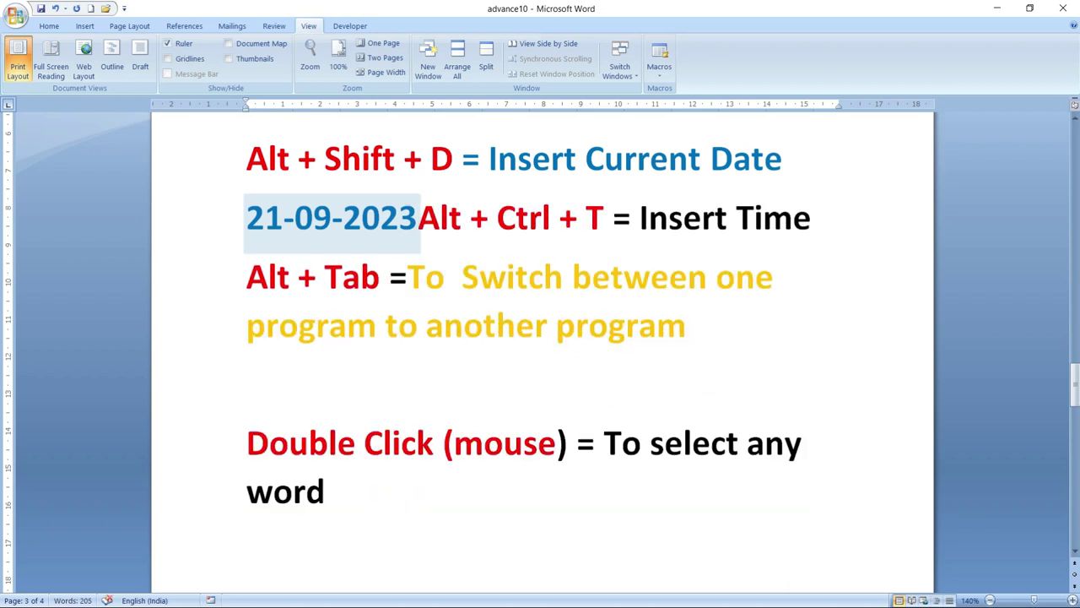
pyautogui.press('Return')
pyautogui.click(312, 240)
pyautogui.press('Delete')
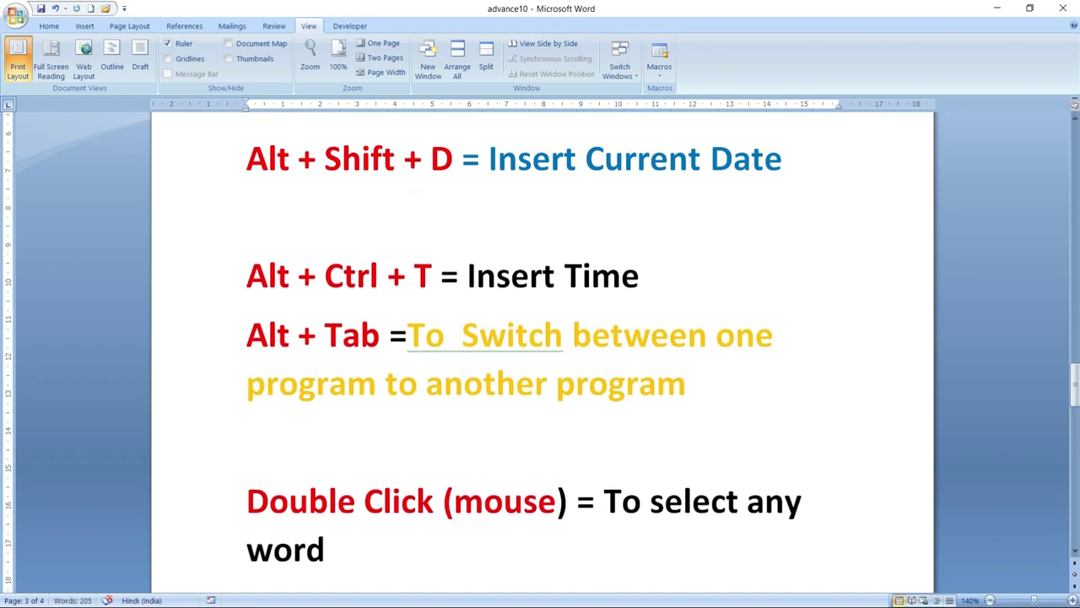
# Add an empty line below 'Insert Time', toggling the input language to Hindi and back
pyautogui.click(643, 278)
pyautogui.press('Return')
pyautogui.hotkey('alt', 'shift')
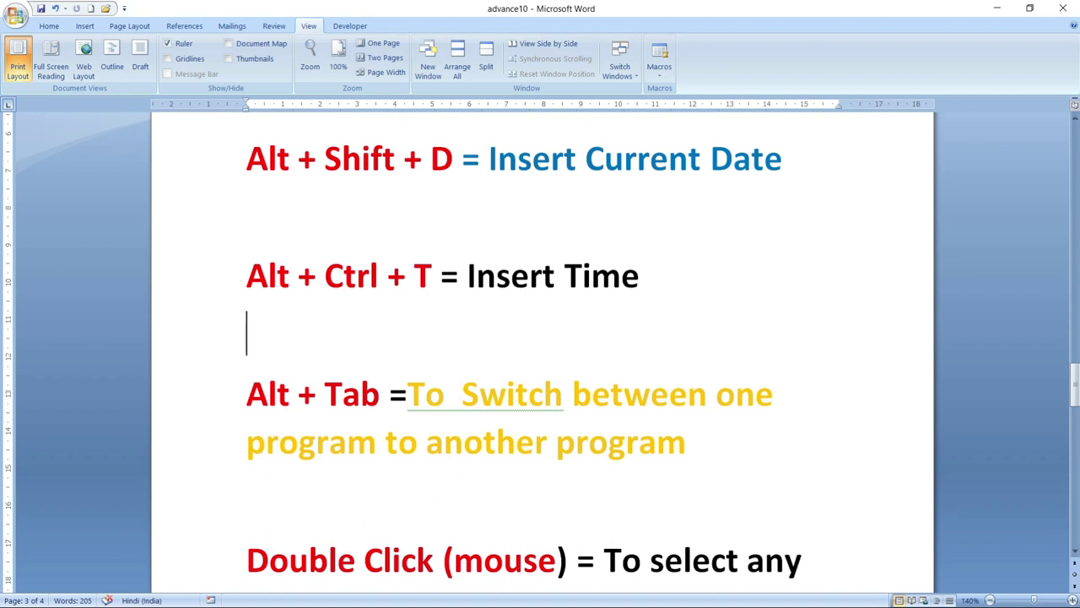
pyautogui.moveTo(247, 276); pyautogui.dragTo(662, 279)
pyautogui.scroll(-2, 701, 292)
pyautogui.hotkey('alt', 'shift')
# Insert the current time, १५:०० अपराह्न, on the empty line below Insert Time
pyautogui.click(663, 167)
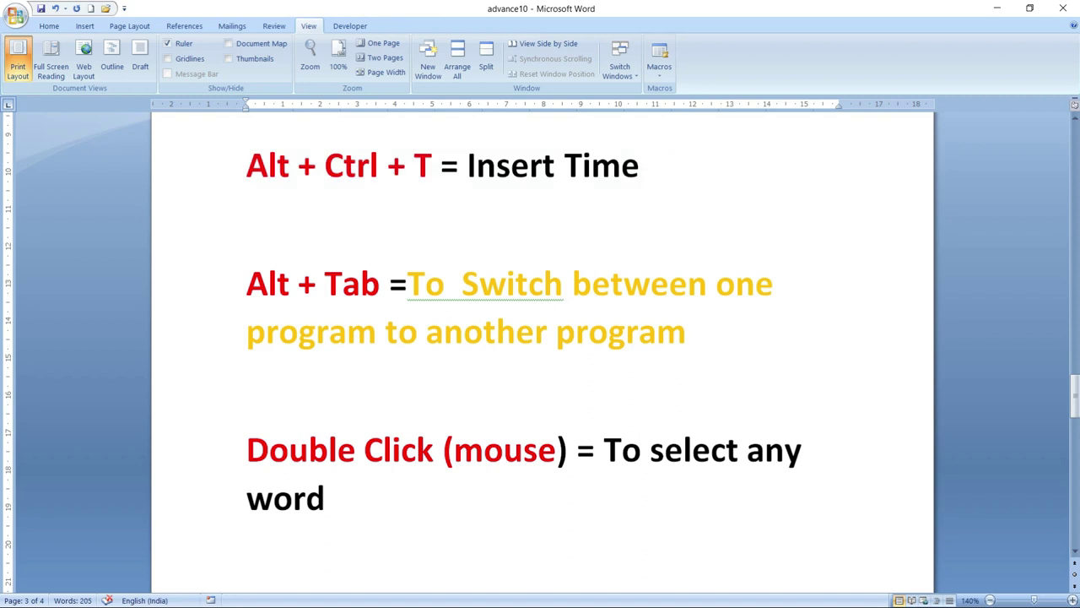
pyautogui.moveTo(663, 166)
pyautogui.mouseDown()
pyautogui.moveTo(247, 166)
pyautogui.moveTo(200, 179)
pyautogui.mouseUp()
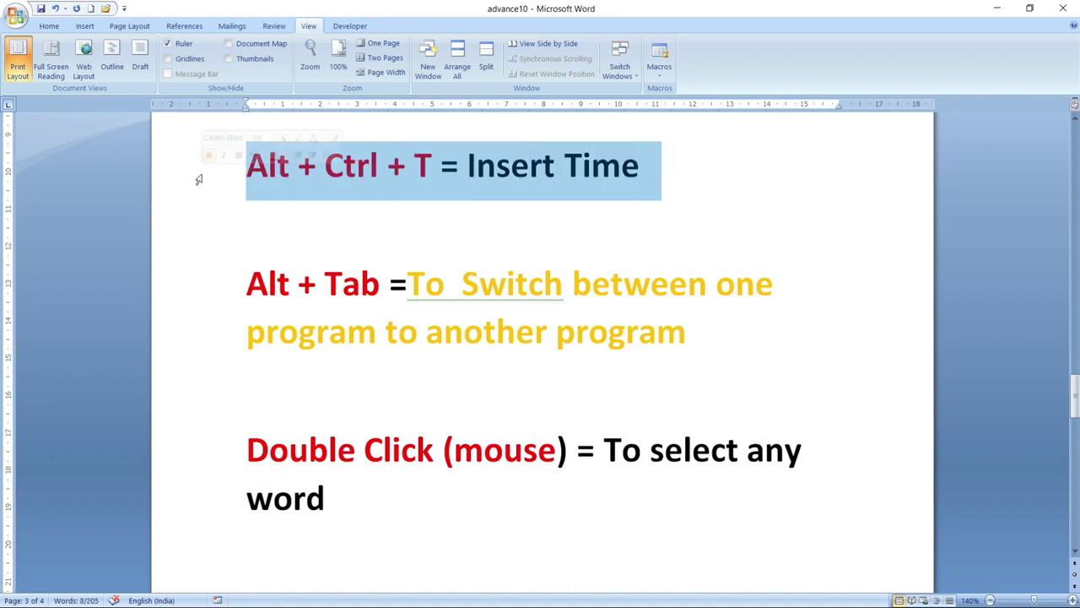
pyautogui.click(258, 214)
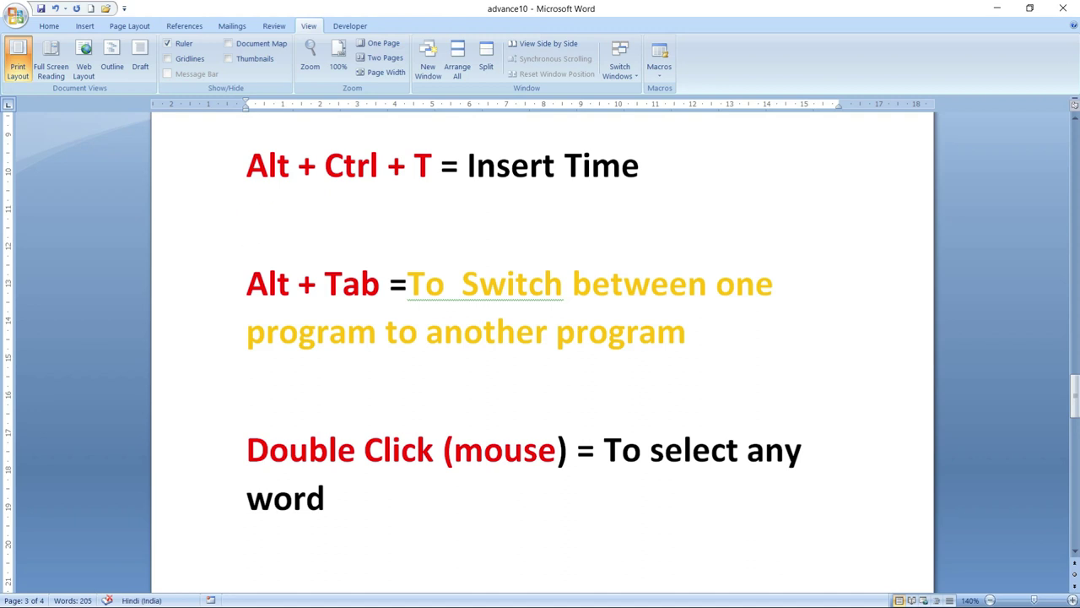
pyautogui.scroll(3, 540, 337)
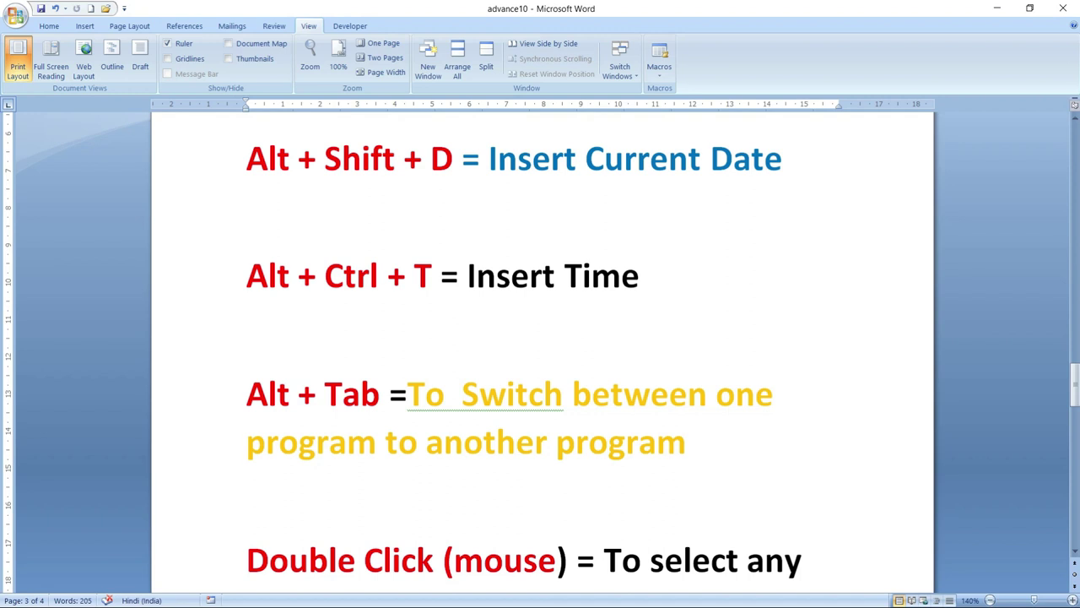
pyautogui.hotkey('alt', 'shift', 't')
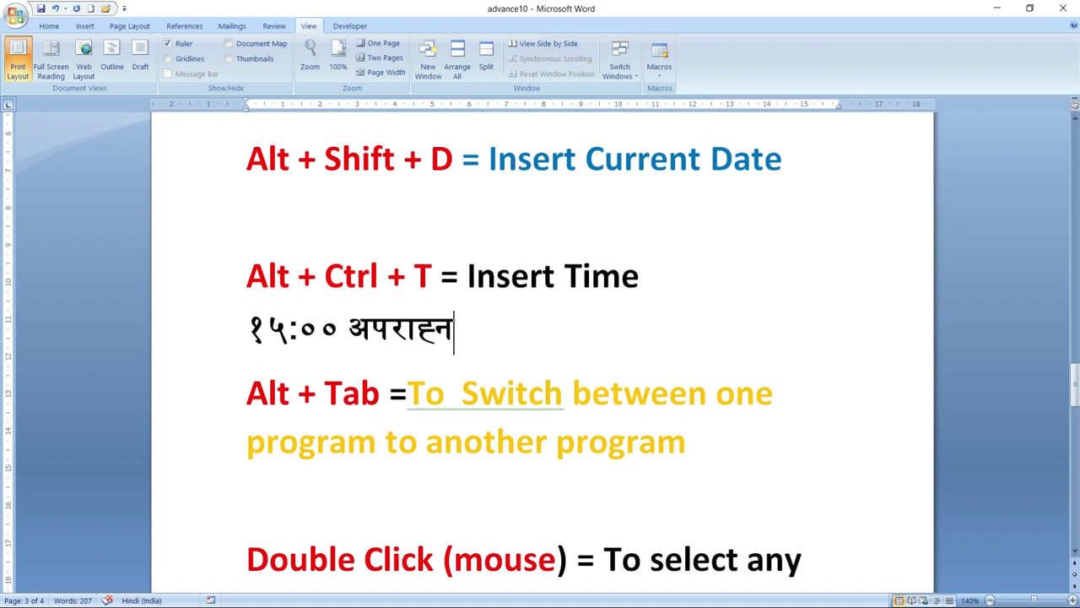
# Delete 'Ctrl' from the Insert Time entry and remove the garbled characters typed there
pyautogui.click(384, 281)
pyautogui.press('BackSpace')
pyautogui.press('BackSpace')
pyautogui.press('BackSpace')
pyautogui.press('BackSpace')
pyautogui.press('BackSpace')
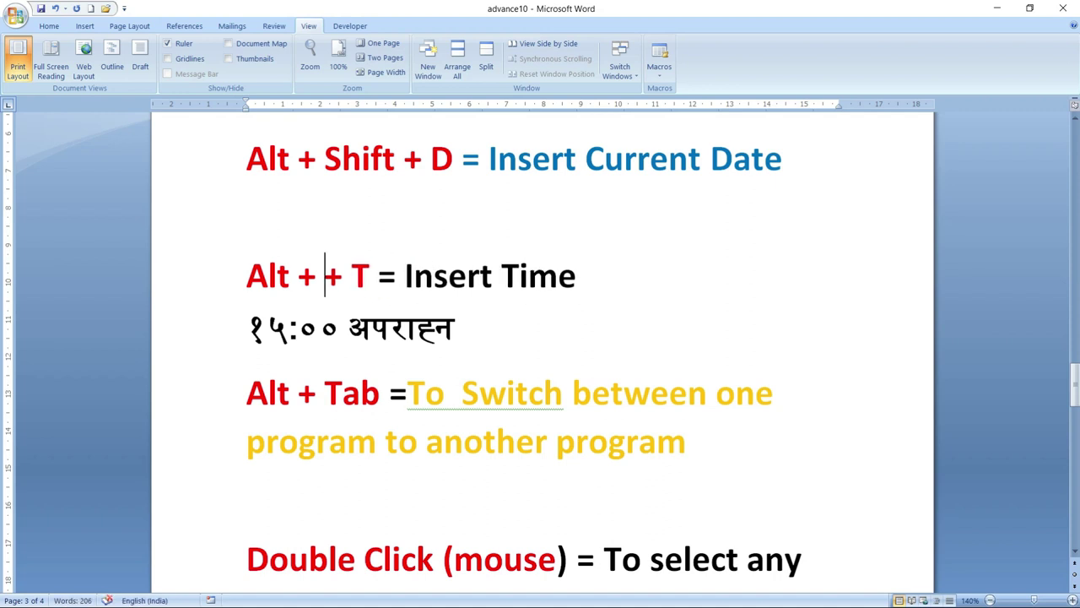
pyautogui.write('ॆं')
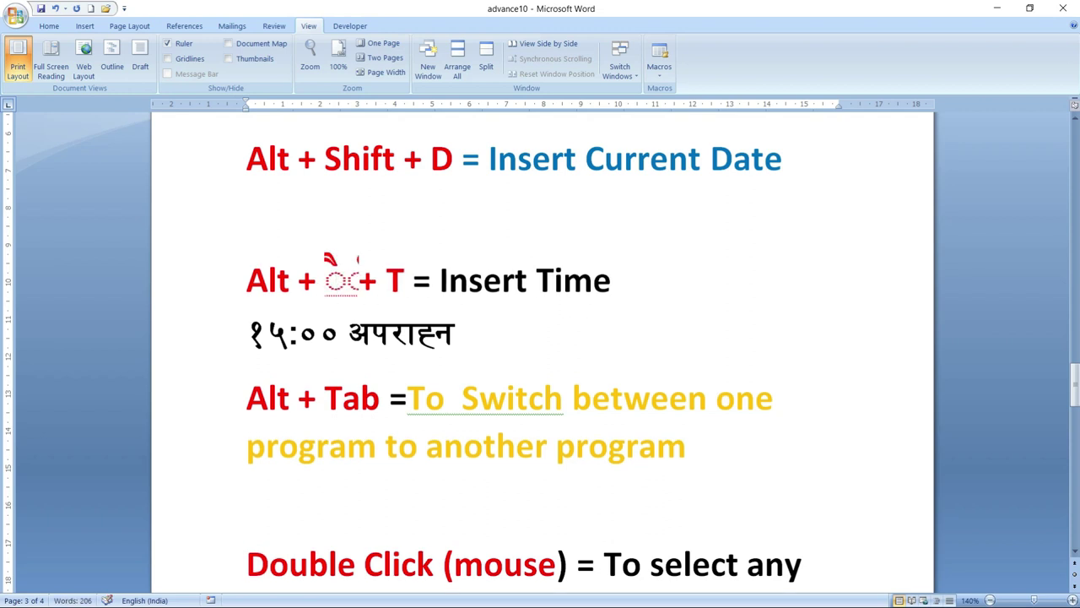
pyautogui.write('ीप')
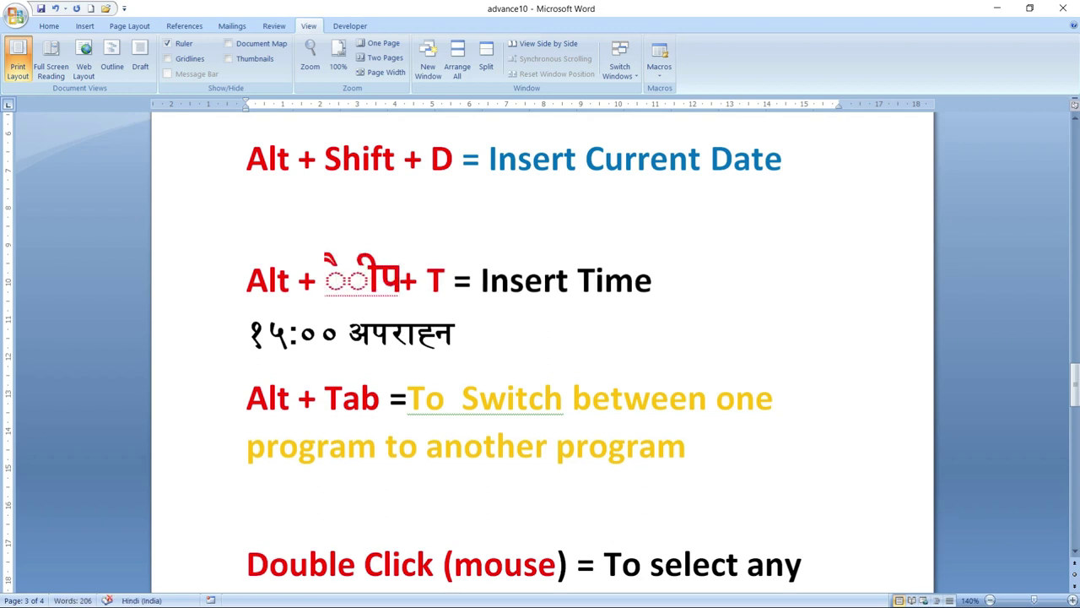
pyautogui.write('ज')
pyautogui.press('BackSpace')
pyautogui.press('BackSpace')
pyautogui.press('BackSpace')
pyautogui.press('BackSpace')
pyautogui.press('BackSpace')
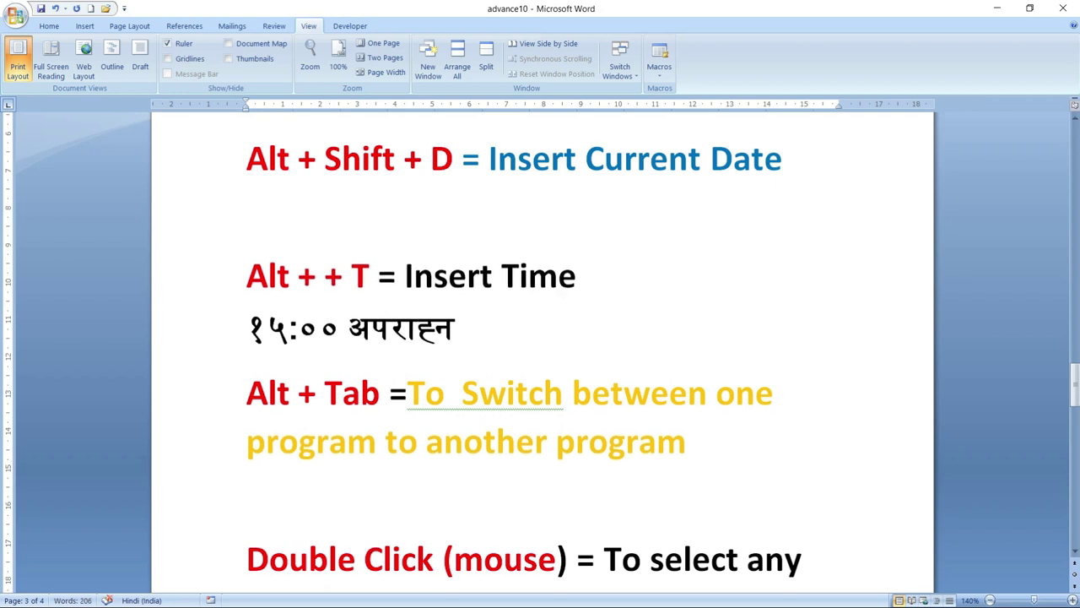
# Pick a font from the Home font list and clear stray characters so the entry reads 'Alt ++ T'
pyautogui.click(51, 26)
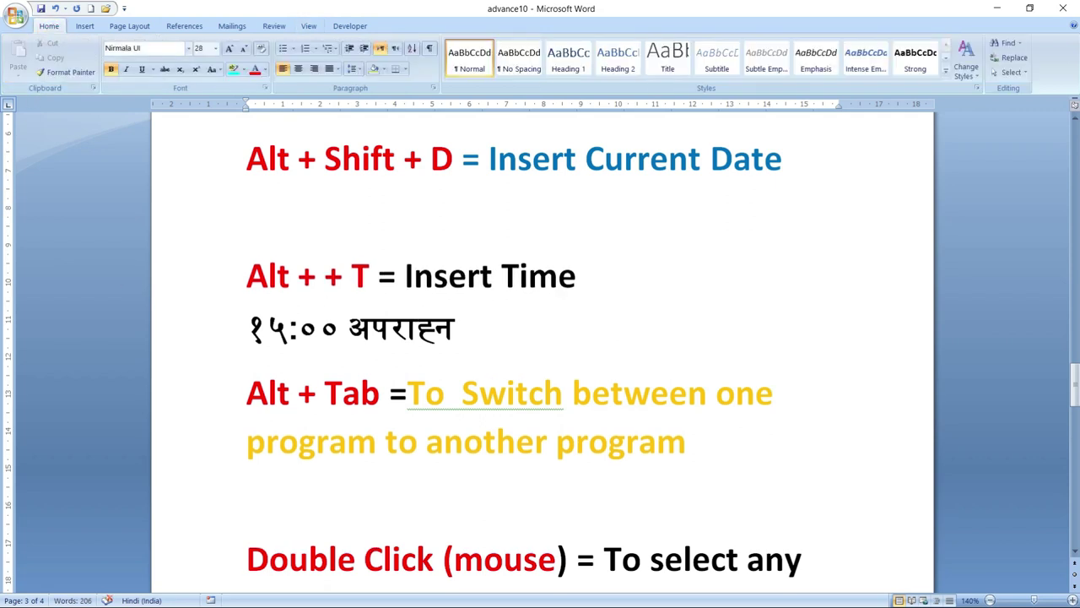
pyautogui.click(189, 48)
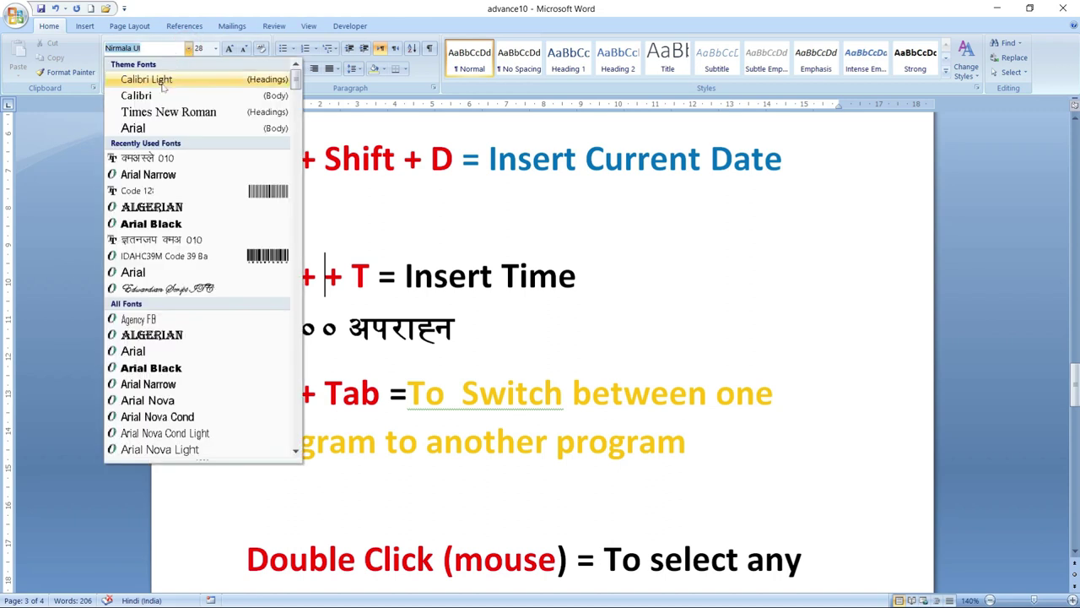
pyautogui.click(161, 131)
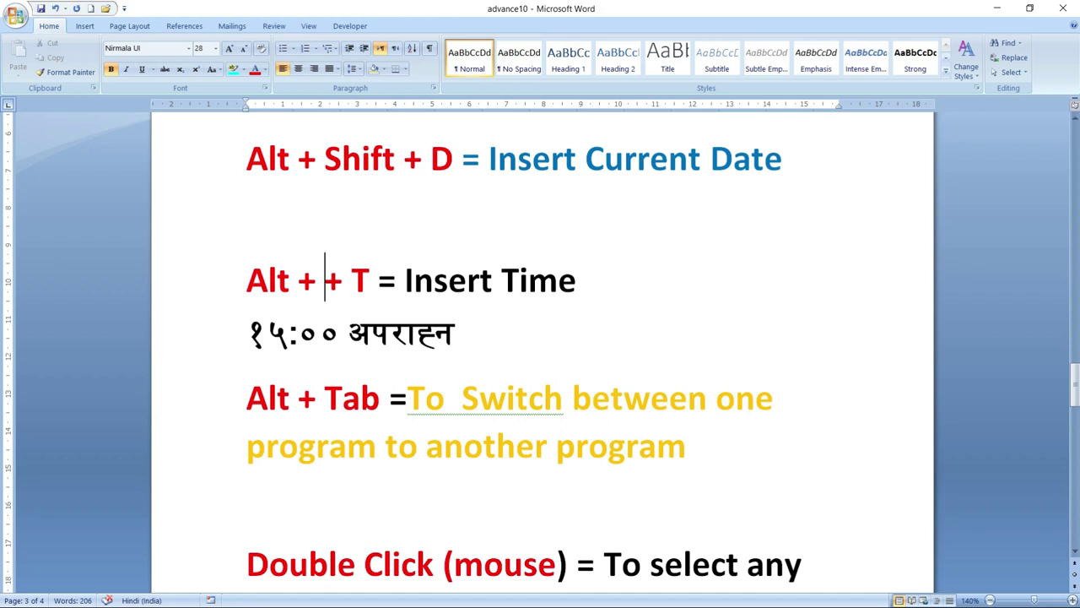
pyautogui.write('िैी')
pyautogui.press('BackSpace')
pyautogui.press('BackSpace')
pyautogui.press('BackSpace')
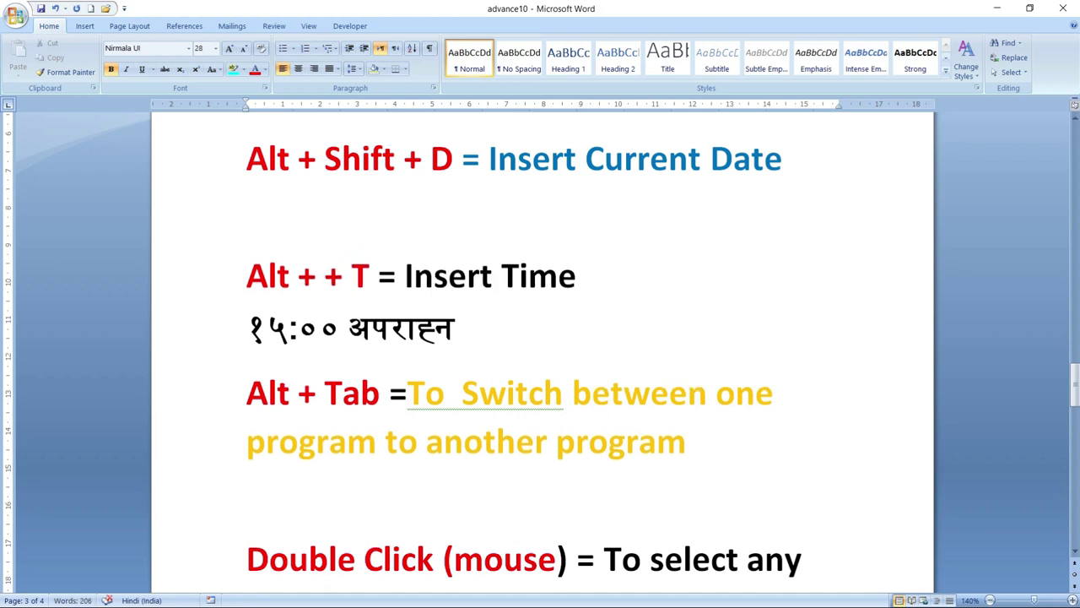
pyautogui.press('BackSpace')
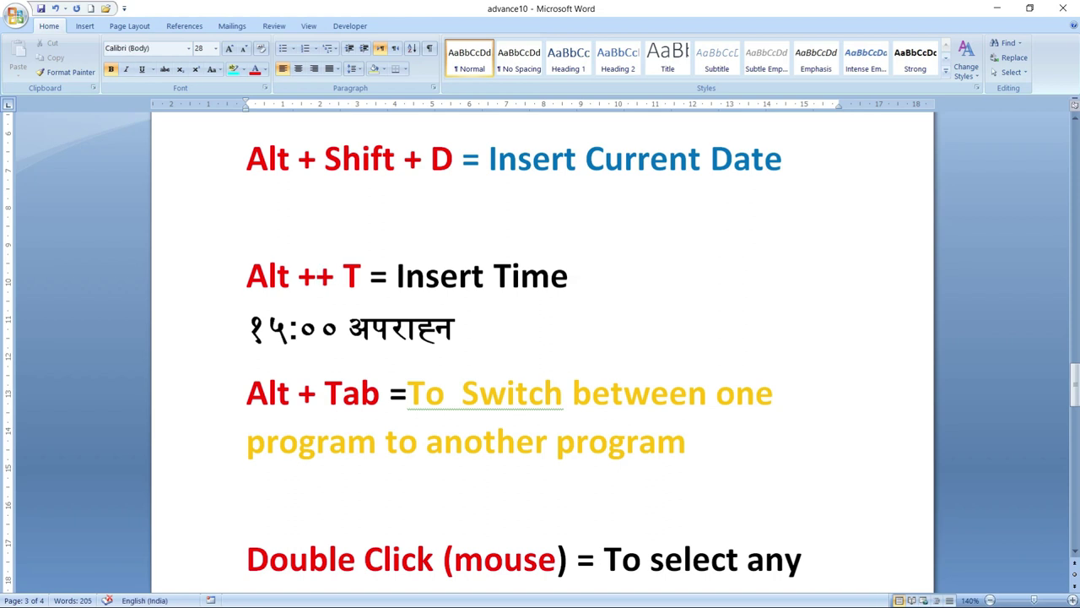
# With the cursor after 'Insert Time', switch the typing language to Hindi
pyautogui.click(579, 280)
pyautogui.hotkey('alt', 'shift')
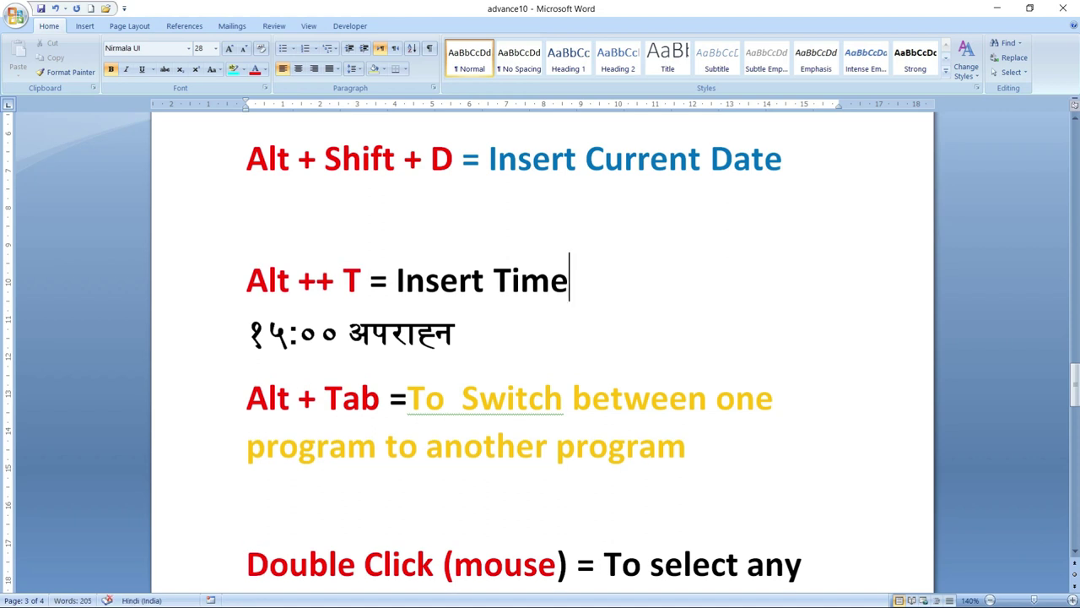
pyautogui.scroll(-2, 639, 290)
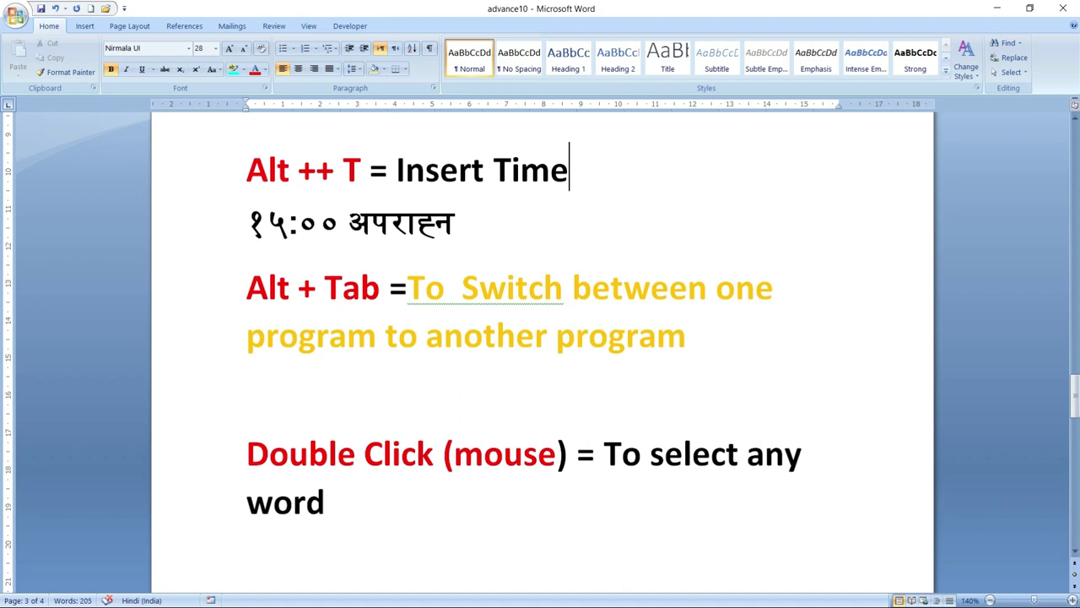
pyautogui.scroll(-2, 540, 337)
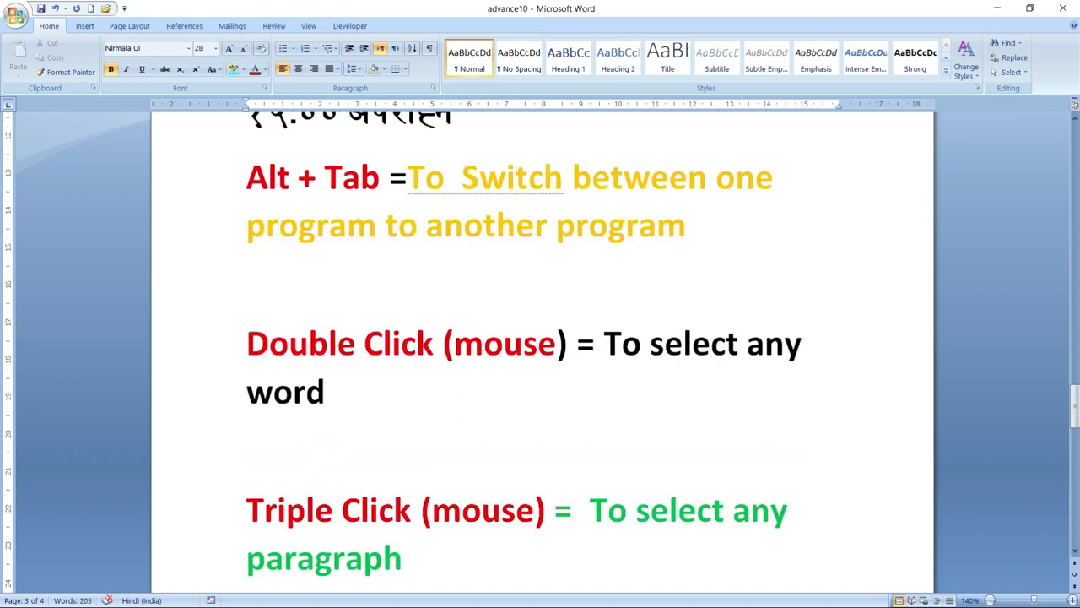
pyautogui.moveTo(246, 177); pyautogui.dragTo(389, 179)
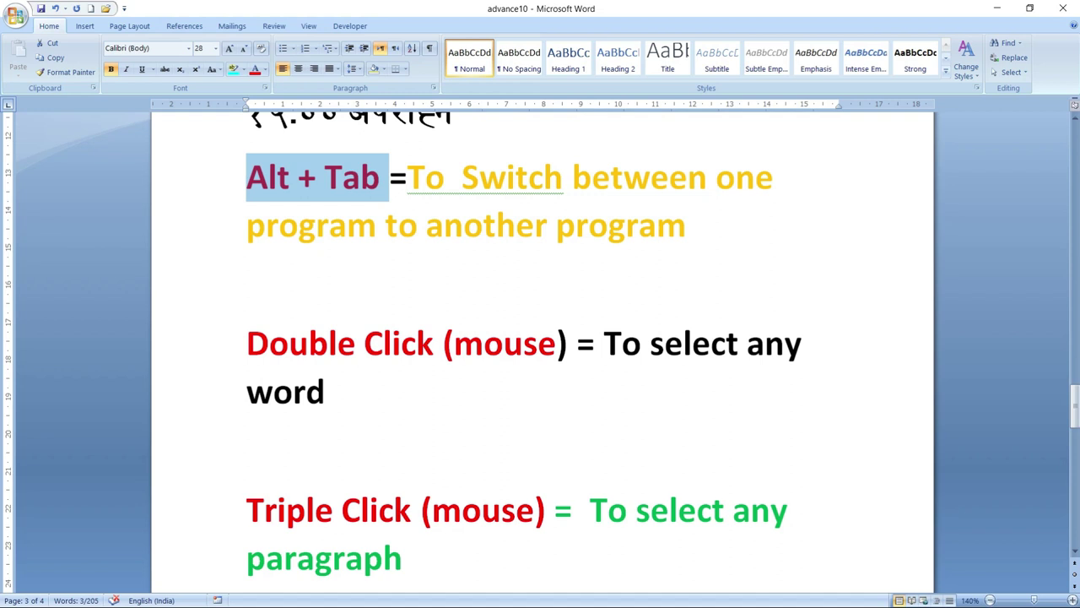
pyautogui.click(540, 268)
pyautogui.hotkey('alt', 'Tab')
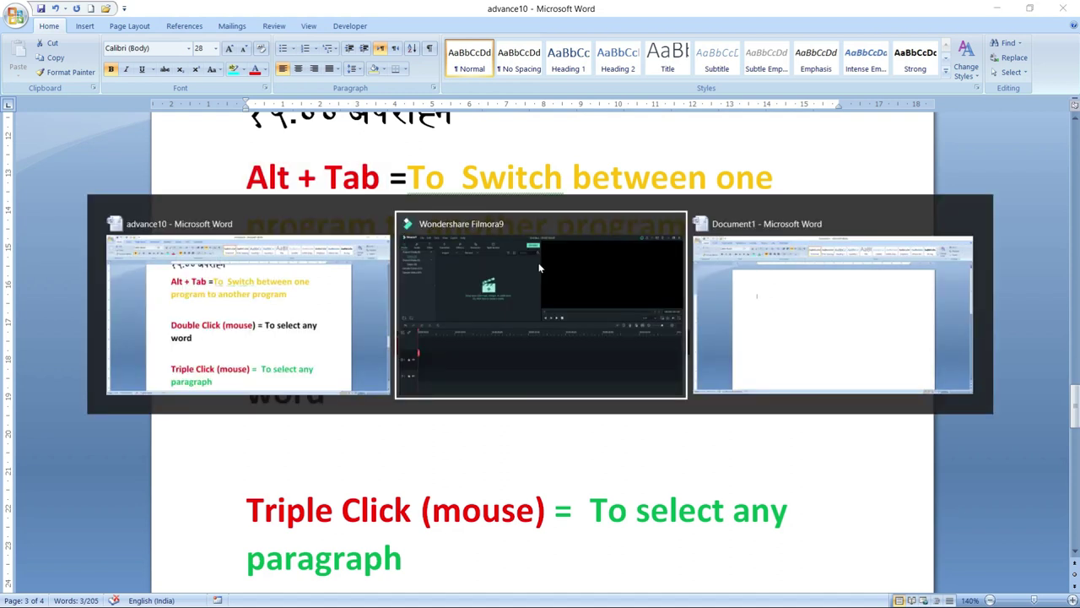
pyautogui.hotkey('alt', 'Tab')
pyautogui.hotkey('alt', 'Tab')
pyautogui.hotkey('alt', 'Tab')
pyautogui.hotkey('alt', 'Tab')
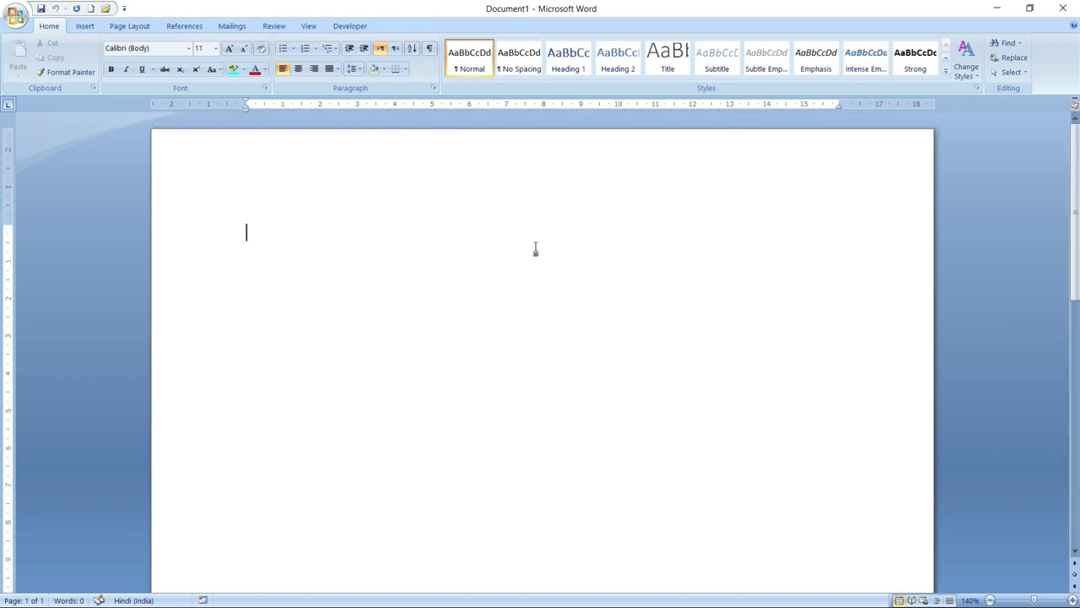
pyautogui.press('alt')
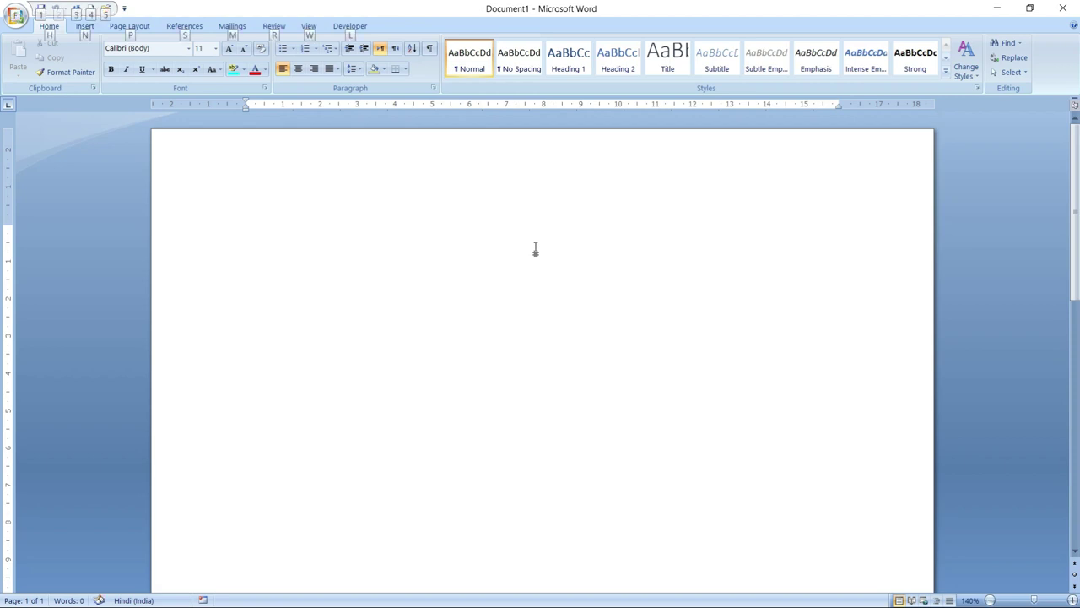
pyautogui.hotkey('alt', 'Tab')
pyautogui.hotkey('alt', 'Tab')
pyautogui.hotkey('alt', 'Tab')
pyautogui.hotkey('alt', 'Tab')
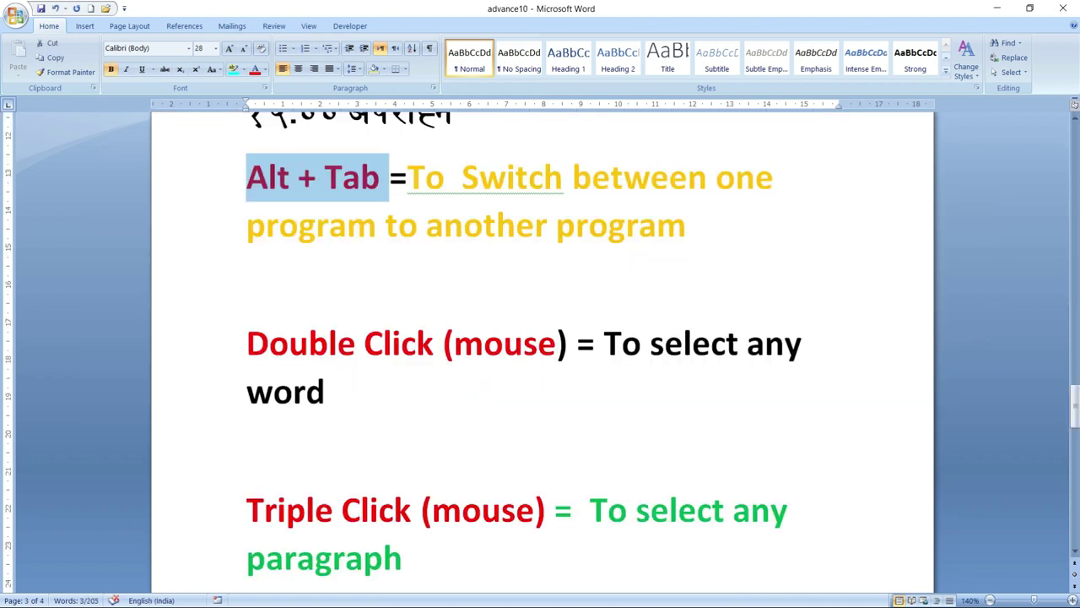
pyautogui.scroll(-4, 540, 338)
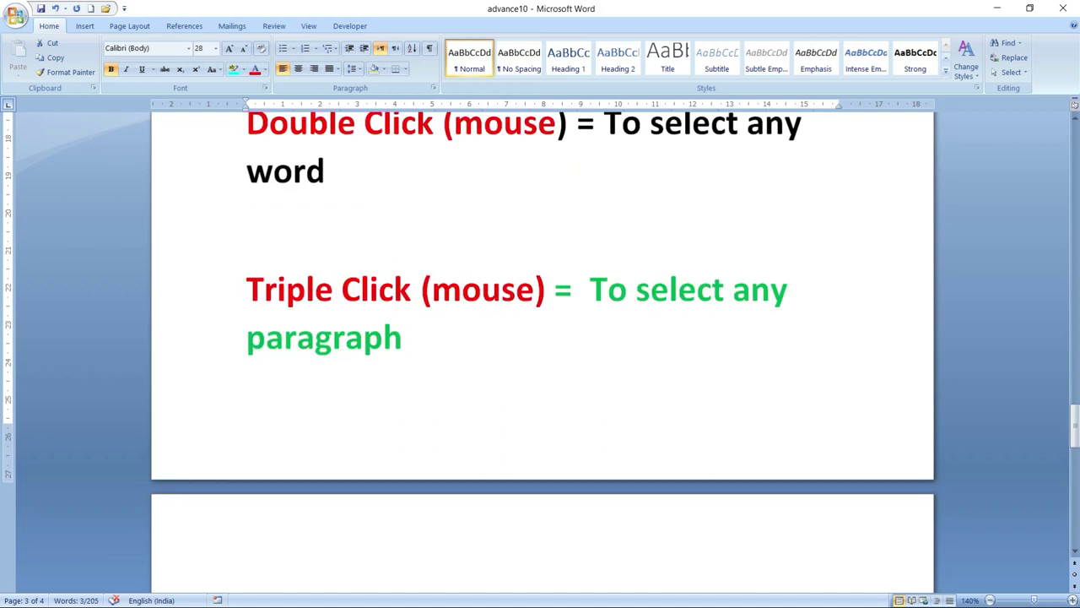
pyautogui.scroll(2, 540, 337)
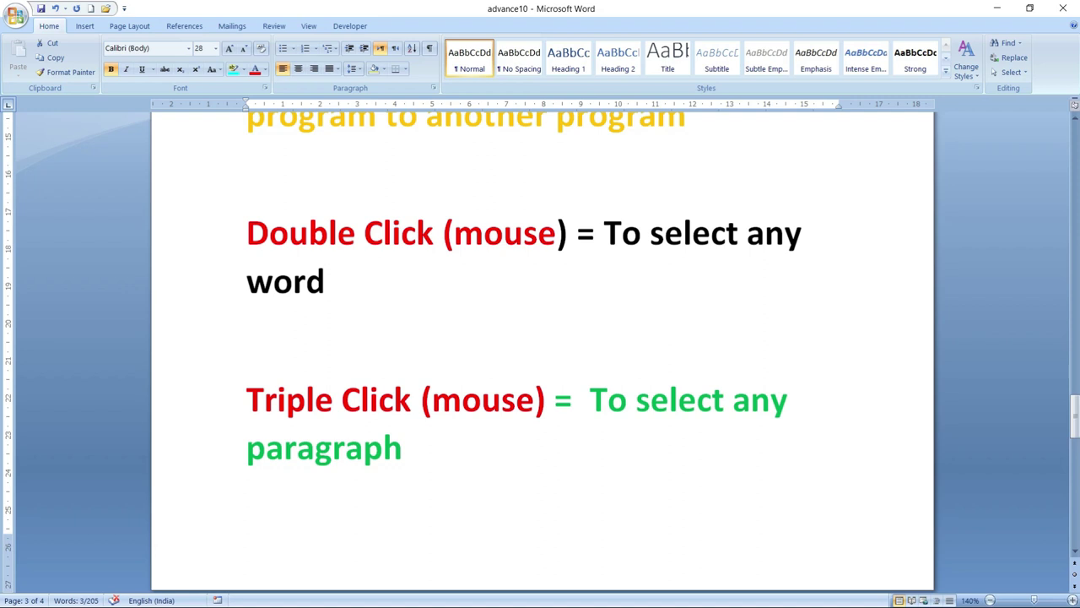
pyautogui.doubleClick(342, 234)
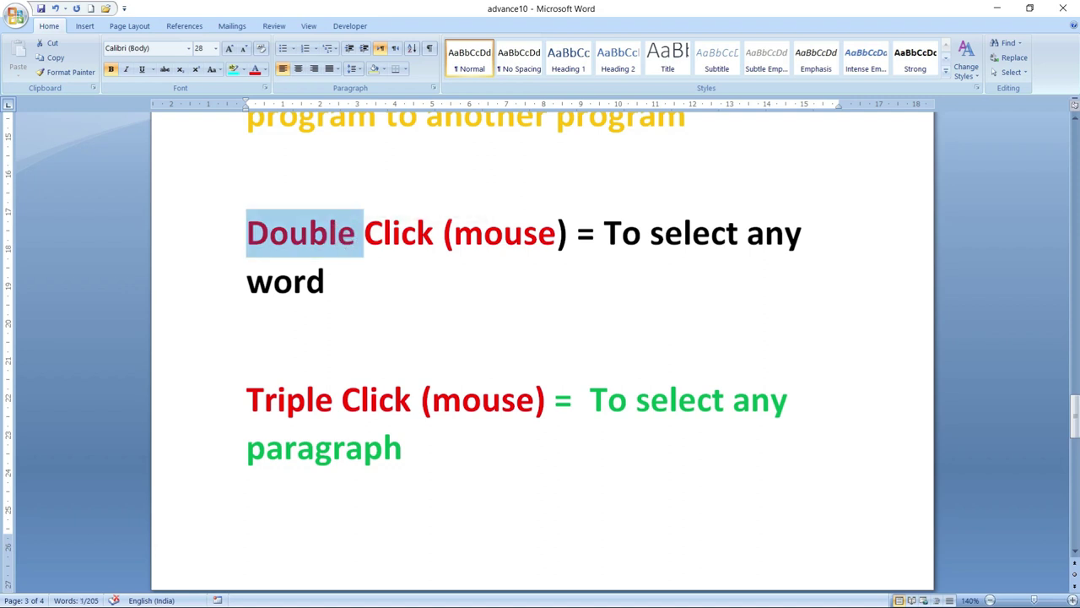
pyautogui.doubleClick(502, 234)
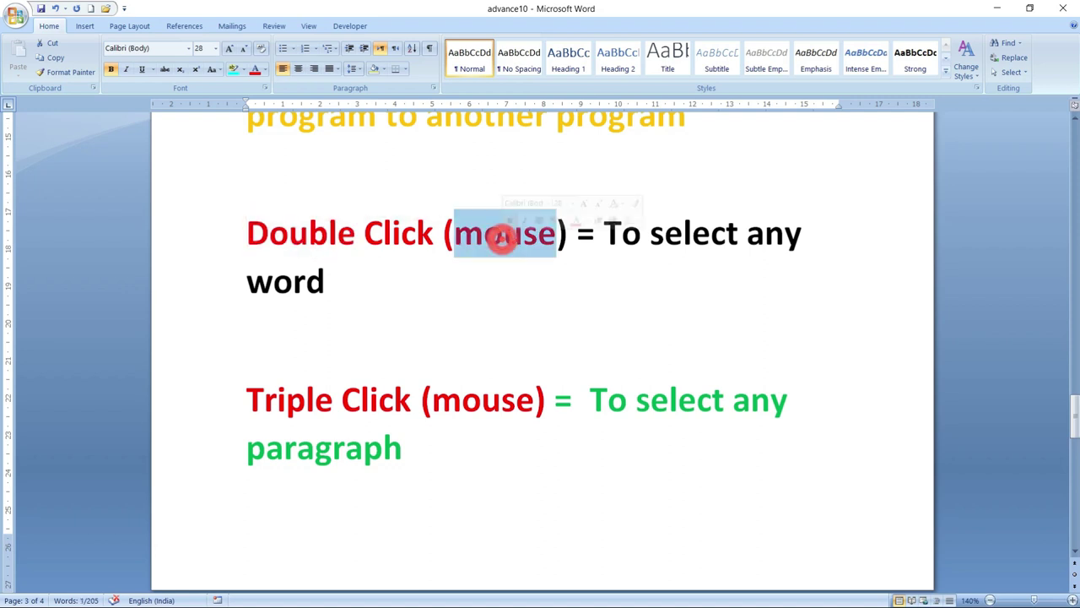
pyautogui.doubleClick(695, 233)
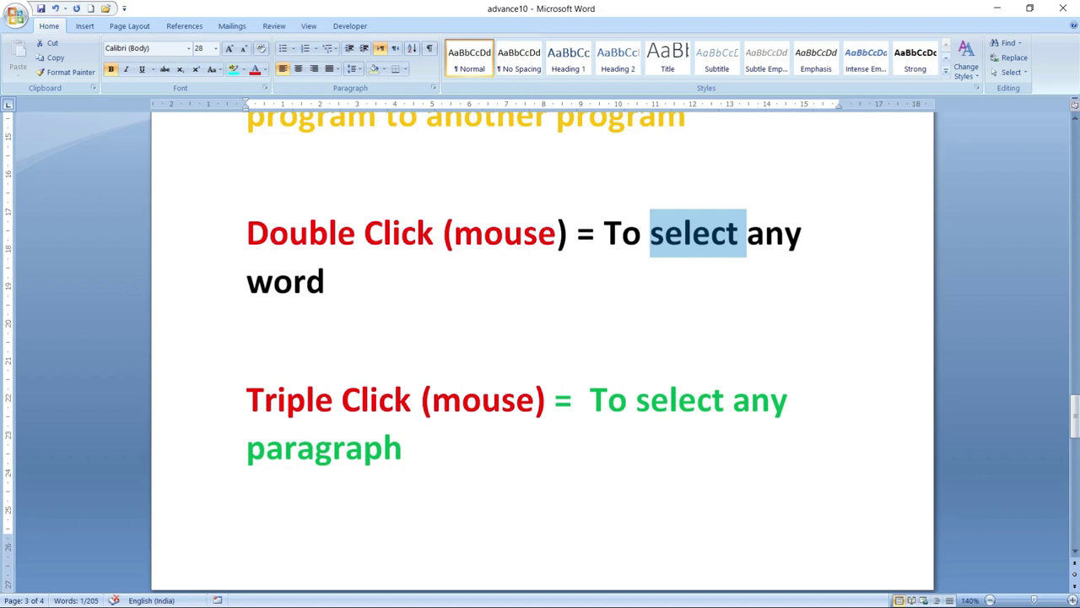
pyautogui.doubleClick(289, 400)
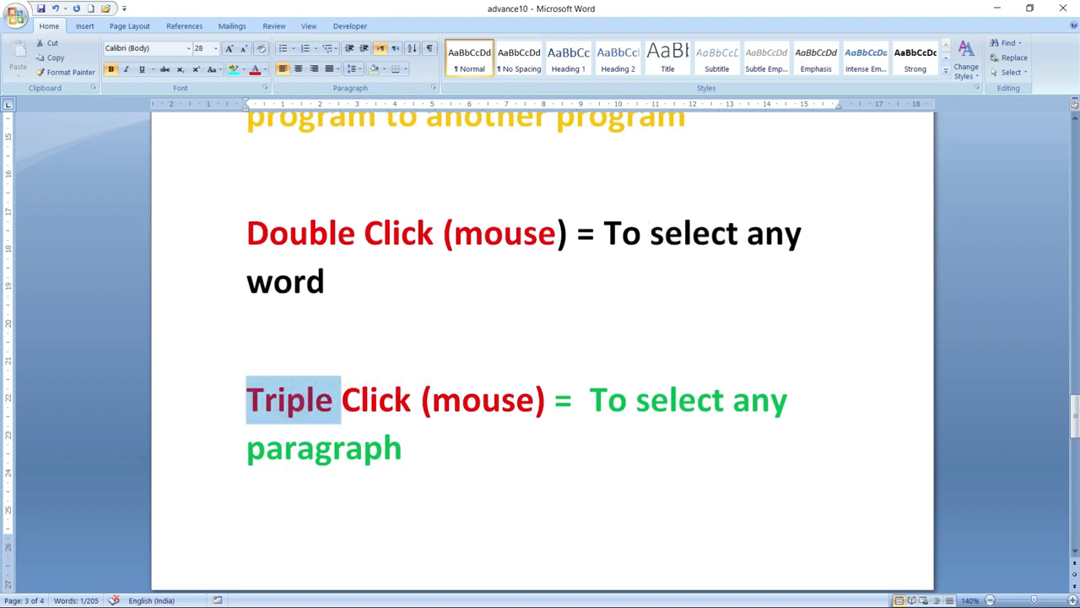
pyautogui.doubleClick(679, 400)
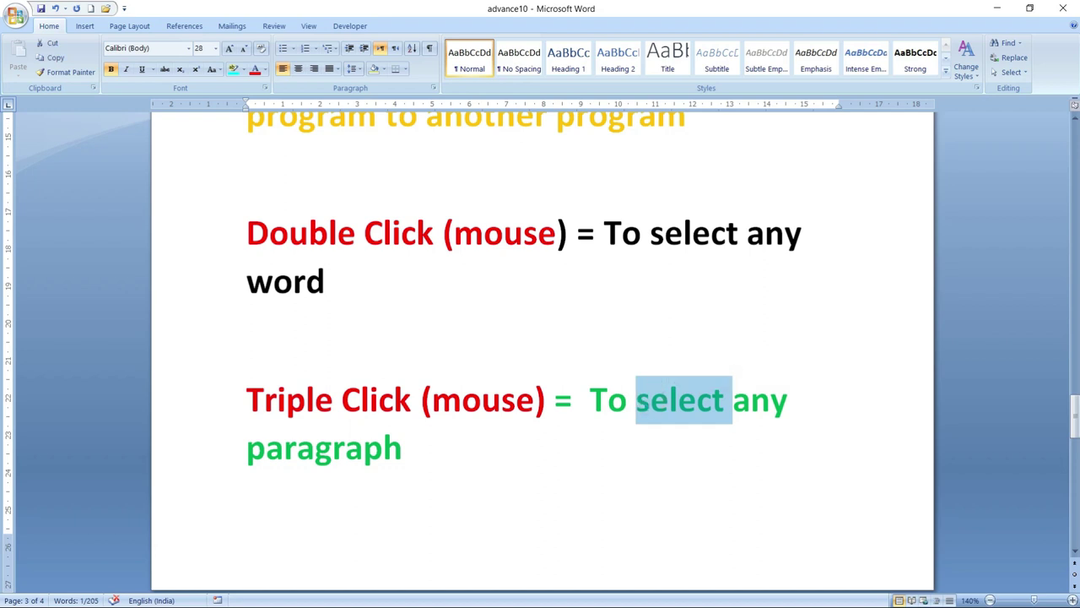
pyautogui.scroll(-2, 680, 400)
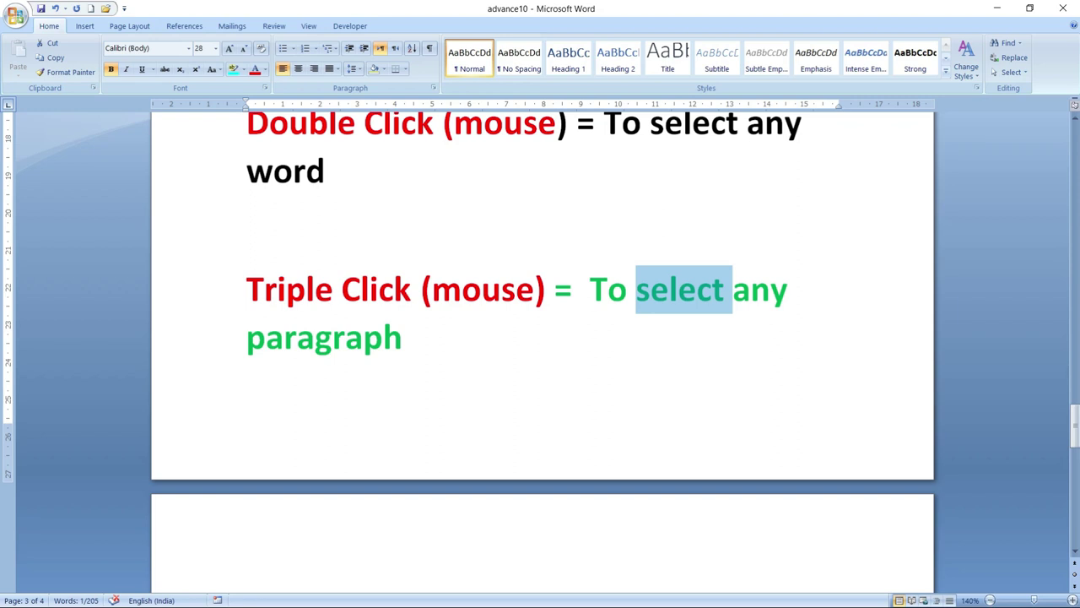
pyautogui.click(246, 394)
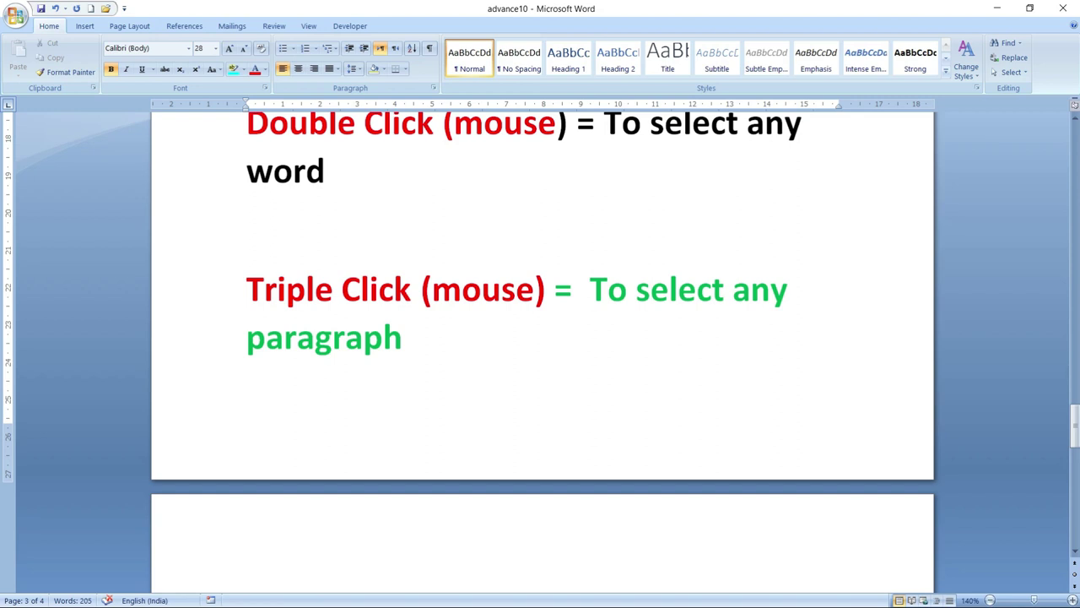
# Add an empty line above Window + M and set its font to Arial
pyautogui.scroll(-2, 358, 310)
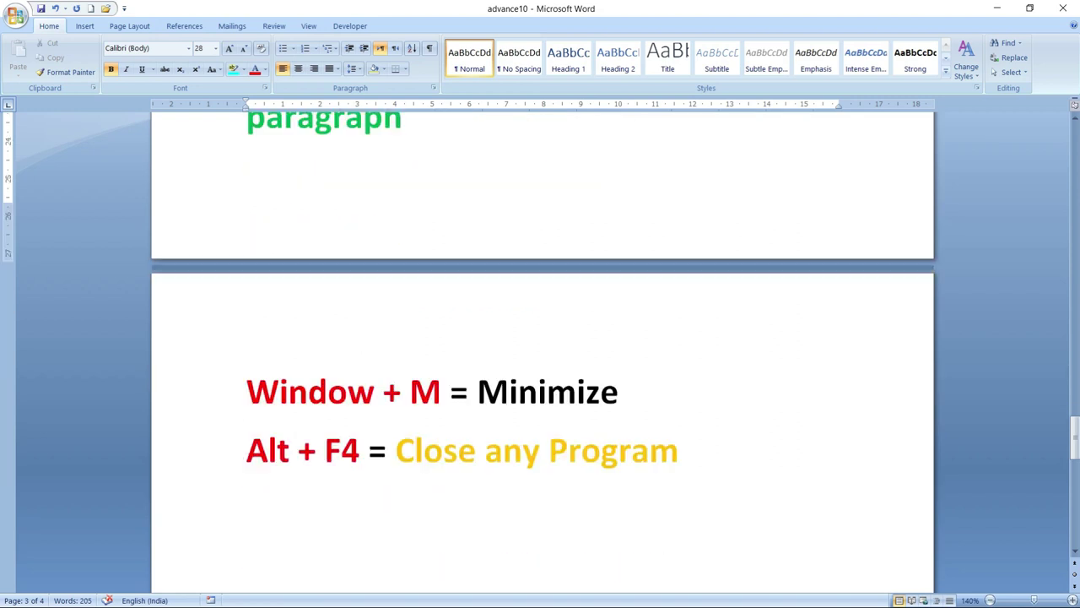
pyautogui.scroll(1, 357, 311)
pyautogui.scroll(-1, 358, 310)
pyautogui.click(250, 326)
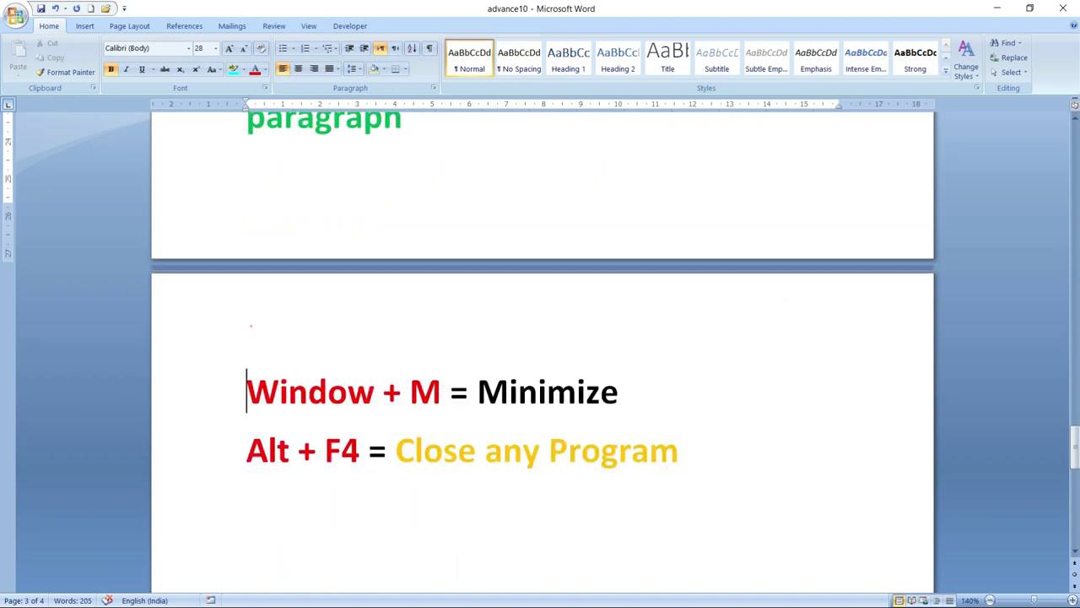
pyautogui.press('Return')
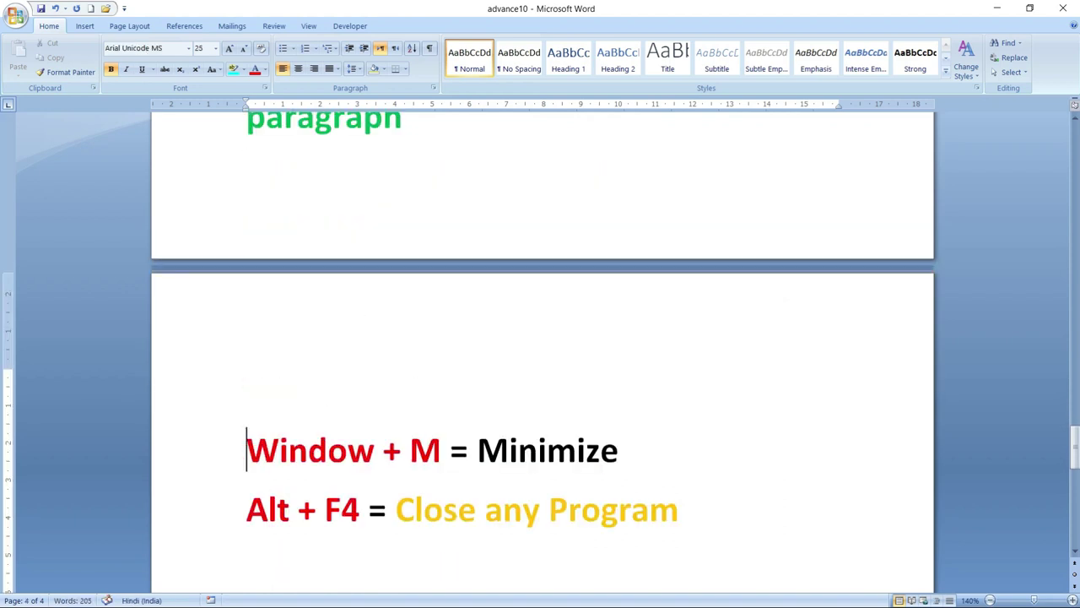
pyautogui.click(248, 346)
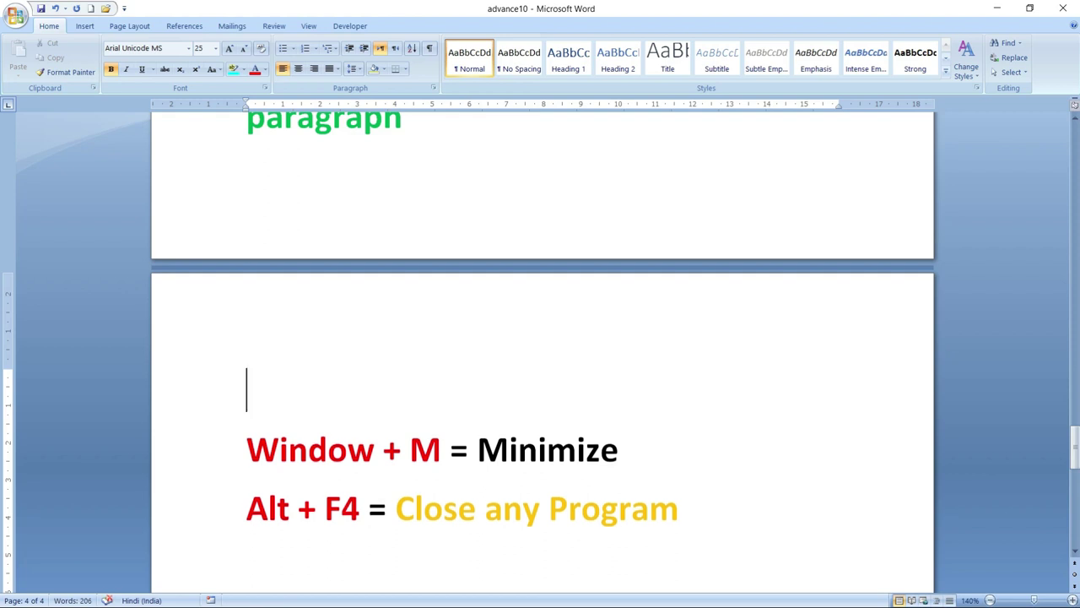
pyautogui.scroll(3, 540, 338)
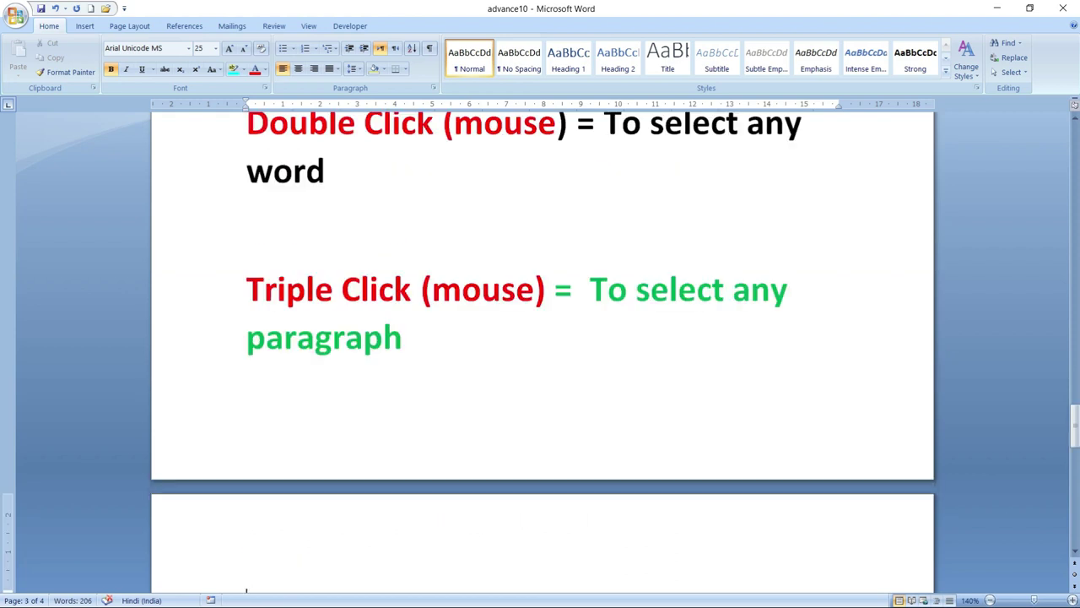
pyautogui.scroll(-3, 499, 402)
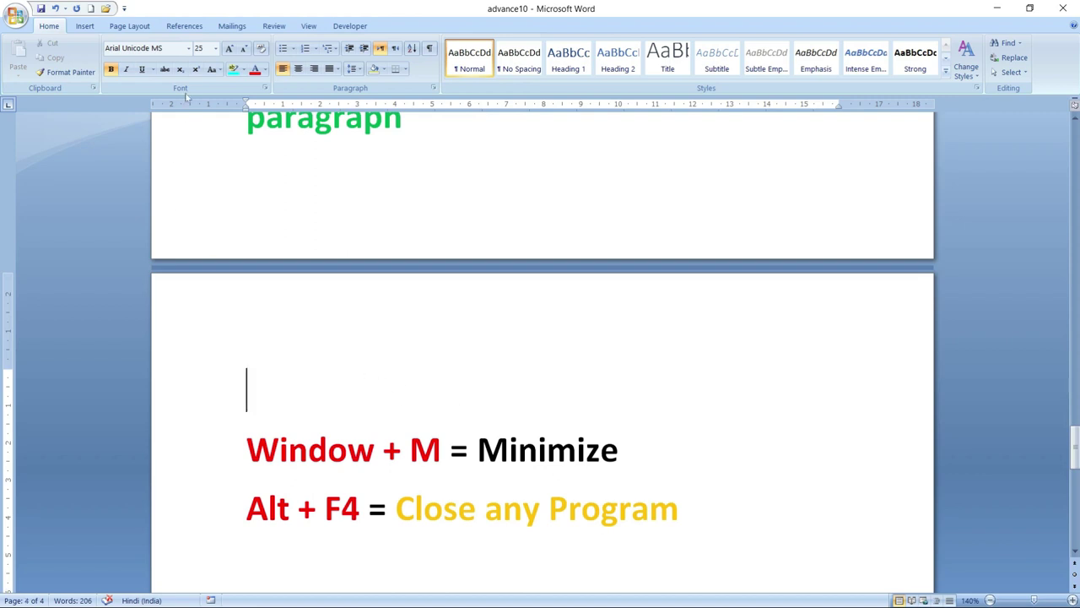
pyautogui.click(188, 48)
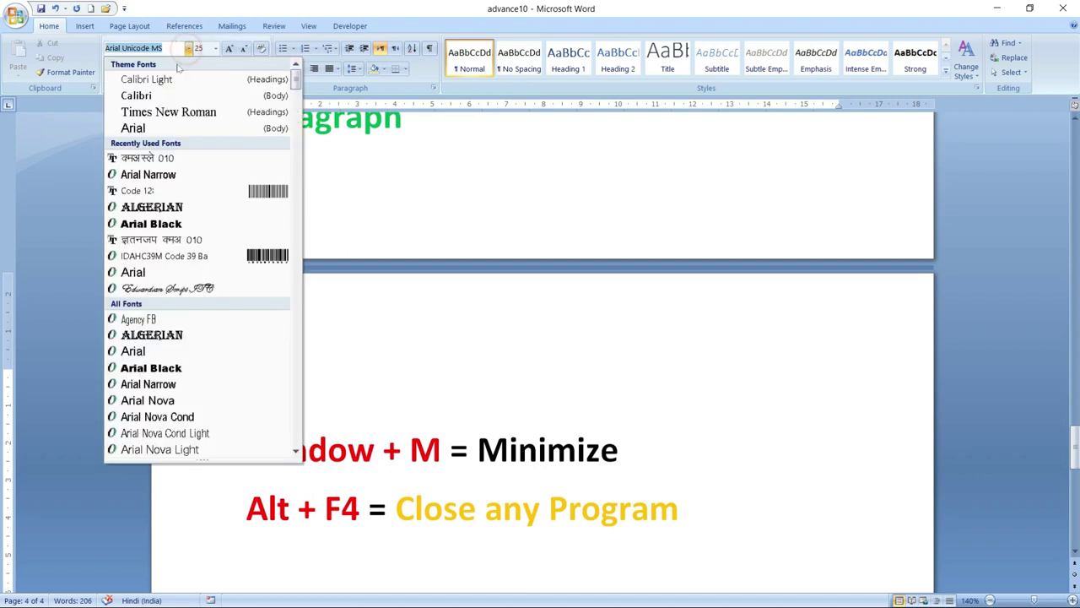
pyautogui.click(176, 128)
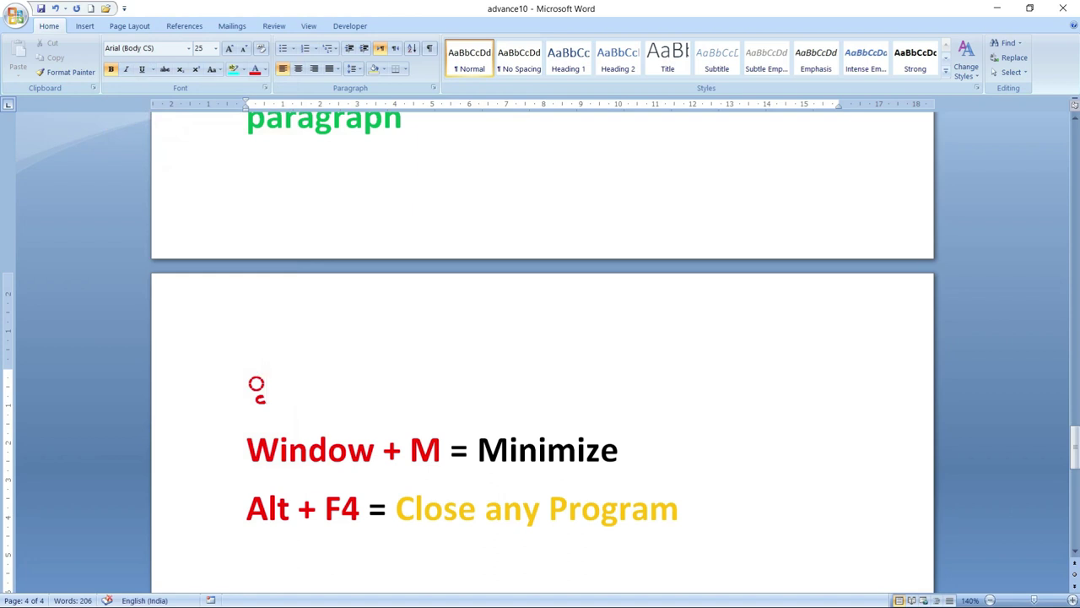
# Delete the stray red character and switch the font to Arial Narrow
pyautogui.press('Return')
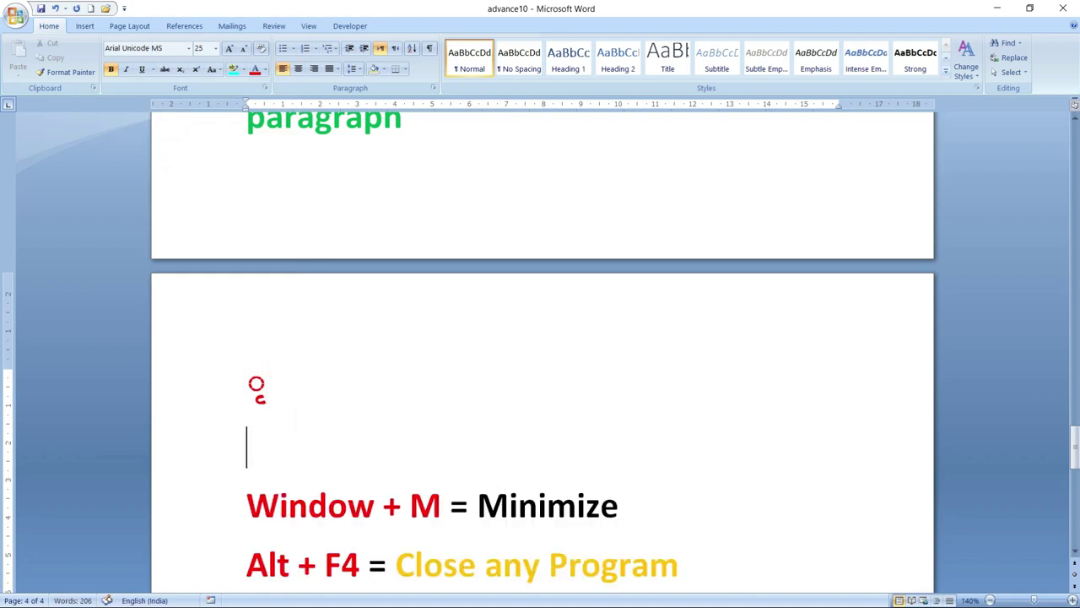
pyautogui.click(267, 389)
pyautogui.press('BackSpace')
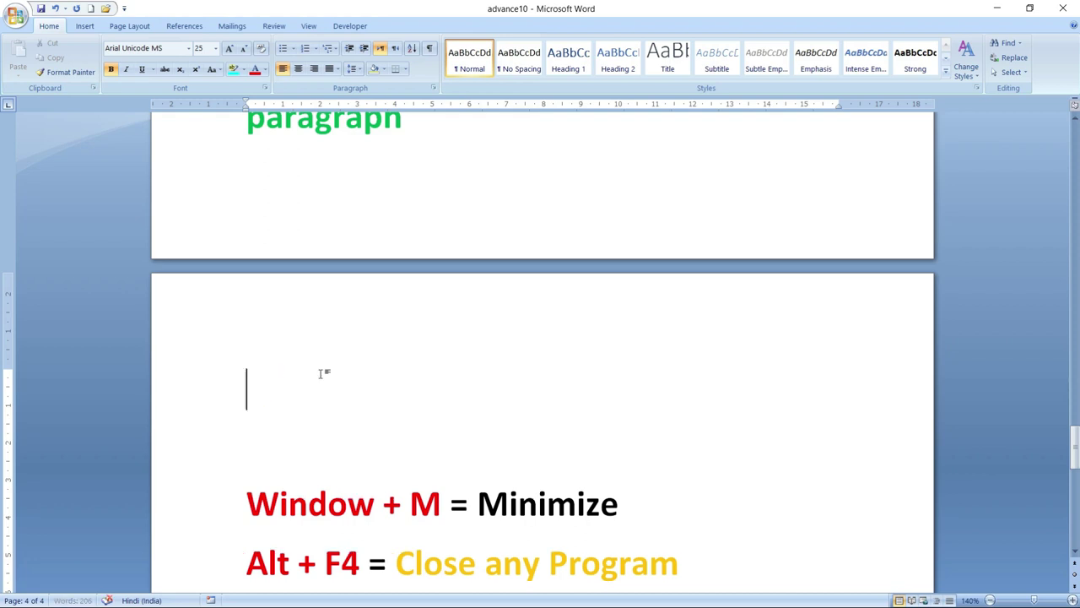
pyautogui.click(187, 49)
pyautogui.click(169, 174)
# Type ' ot', then backspace away the leftover character and its empty line
pyautogui.press('space')
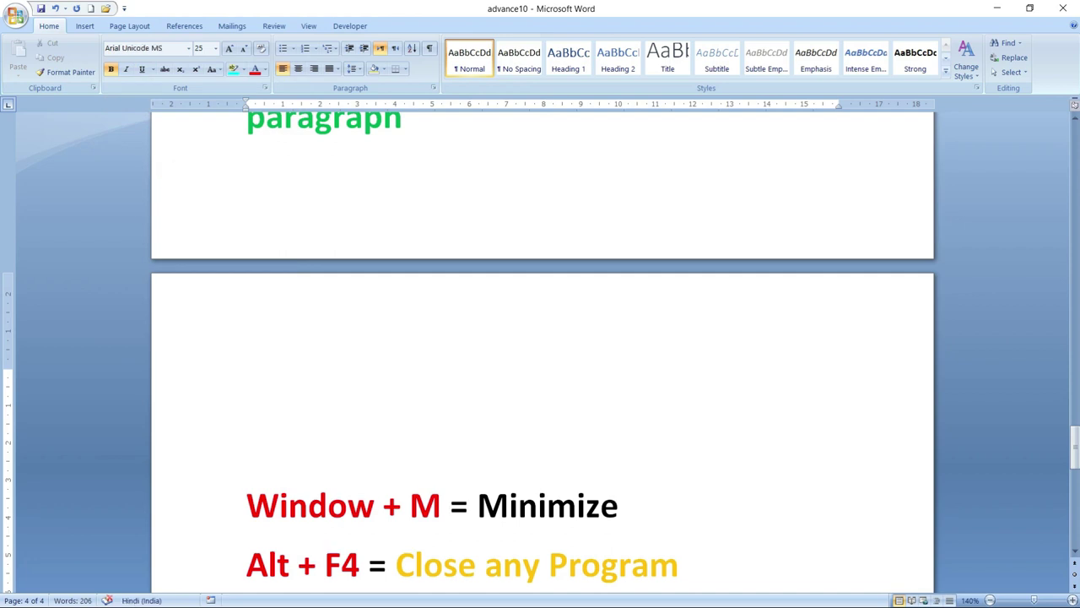
pyautogui.write('o')
pyautogui.write('t')
pyautogui.press('BackSpace')
pyautogui.press('BackSpace')
pyautogui.press('BackSpace')
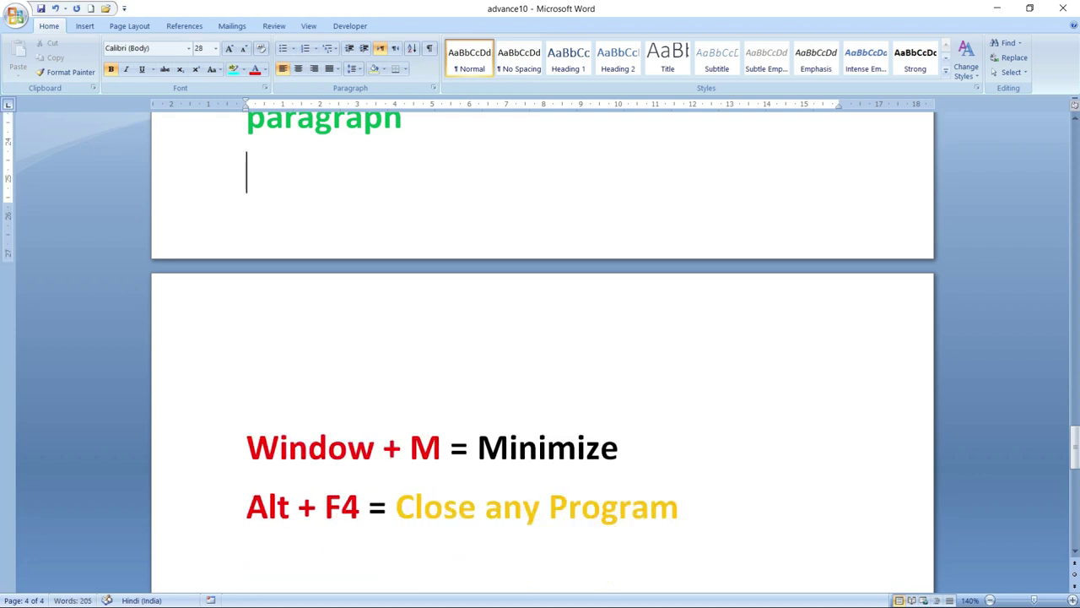
pyautogui.scroll(2, 296, 299)
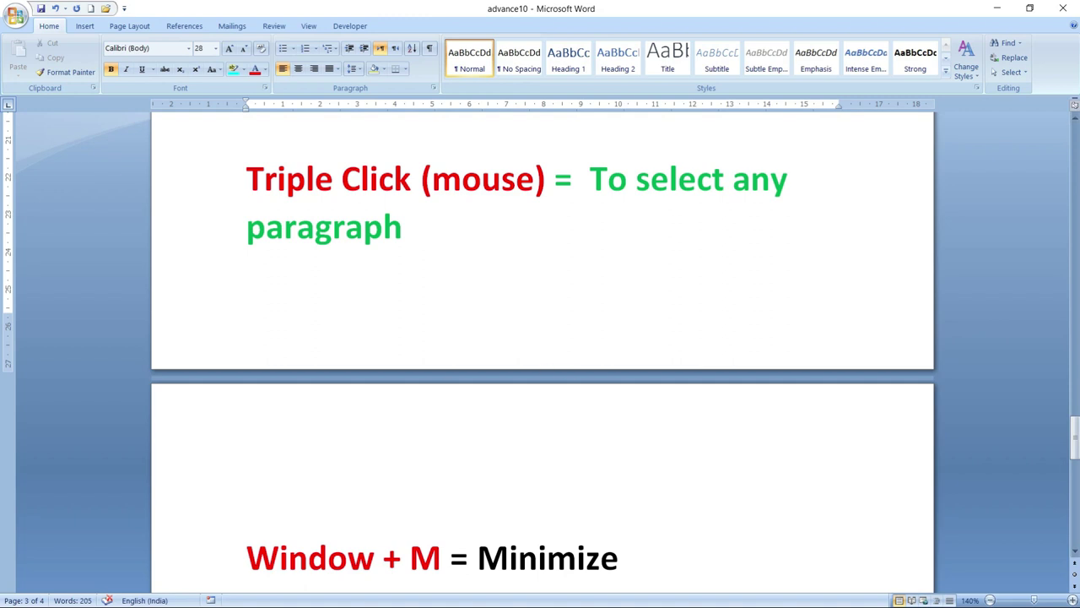
pyautogui.hotkey('alt', 'Tab')
pyautogui.hotkey('alt', 'Tab')
pyautogui.hotkey('alt', 'Tab')
pyautogui.hotkey('alt', 'Tab')
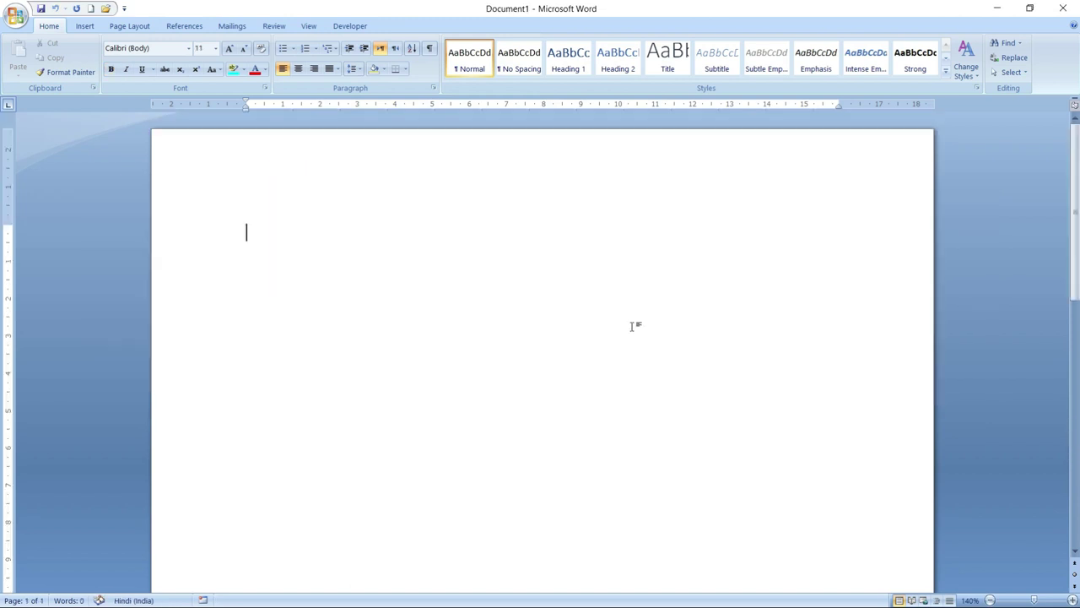
pyautogui.write('d')
pyautogui.write('ुुुुउइरइएउ')
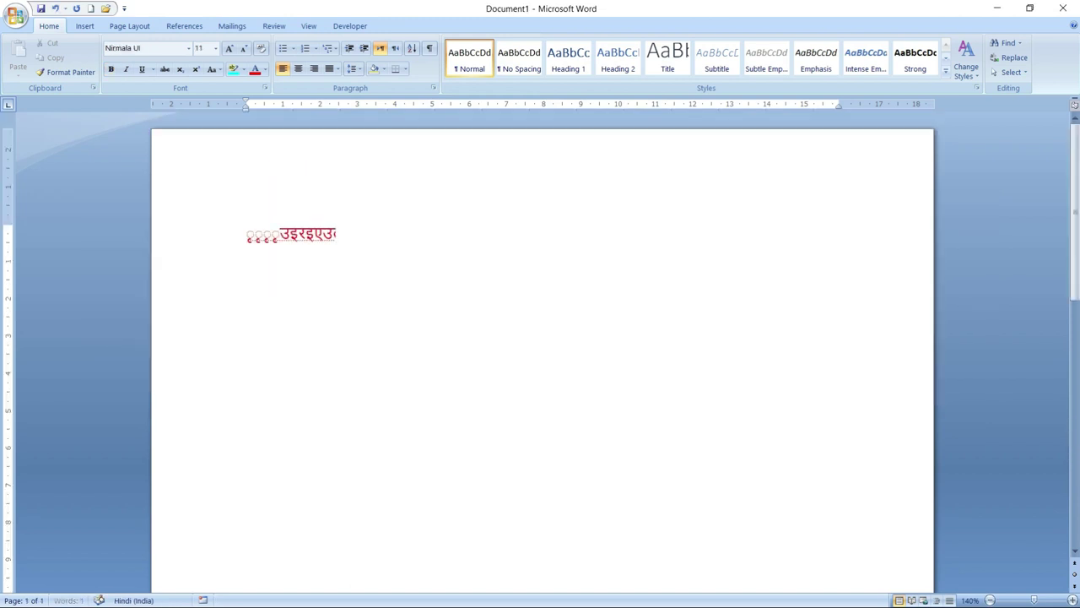
pyautogui.write('दउएदाउएणउणउणएण')
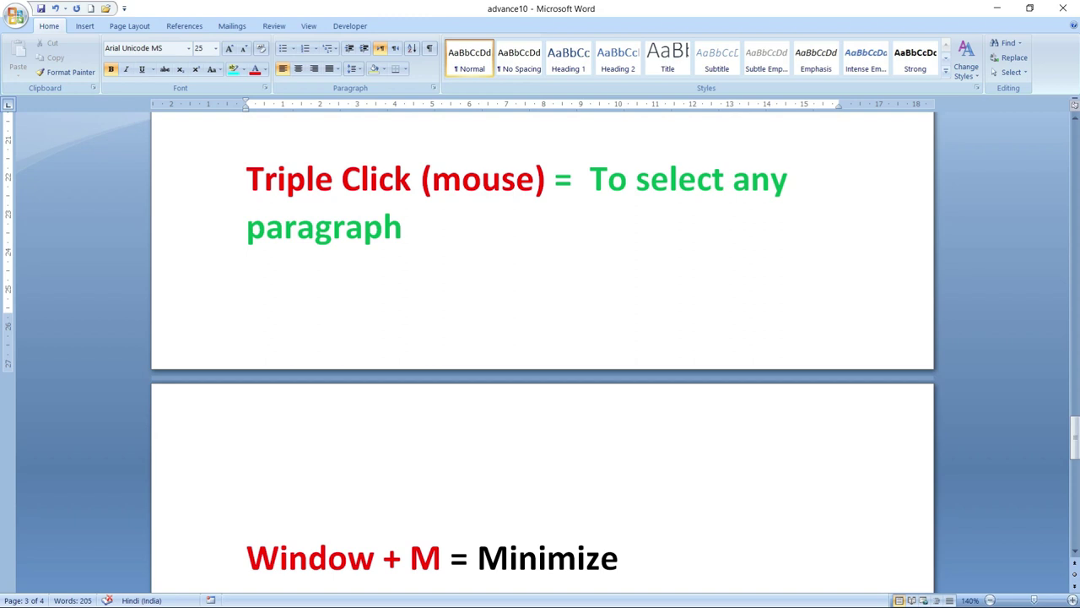
# Triple-click the Triple Click paragraph, double-click 'Double', then scroll to the Window + M and Alt + F4 lines
pyautogui.tripleClick(361, 180)
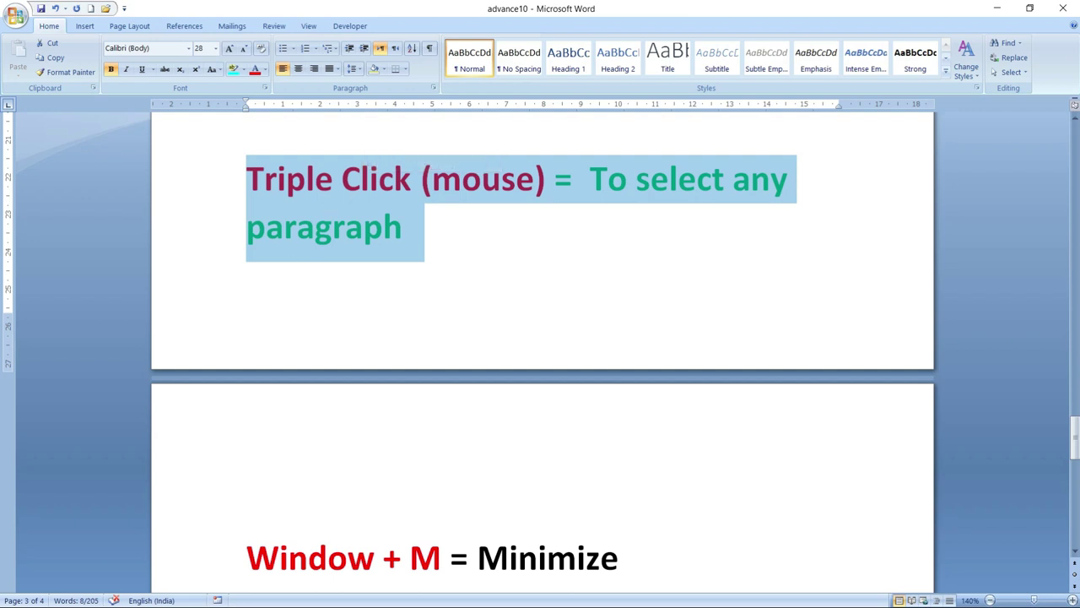
pyautogui.scroll(5, 395, 218)
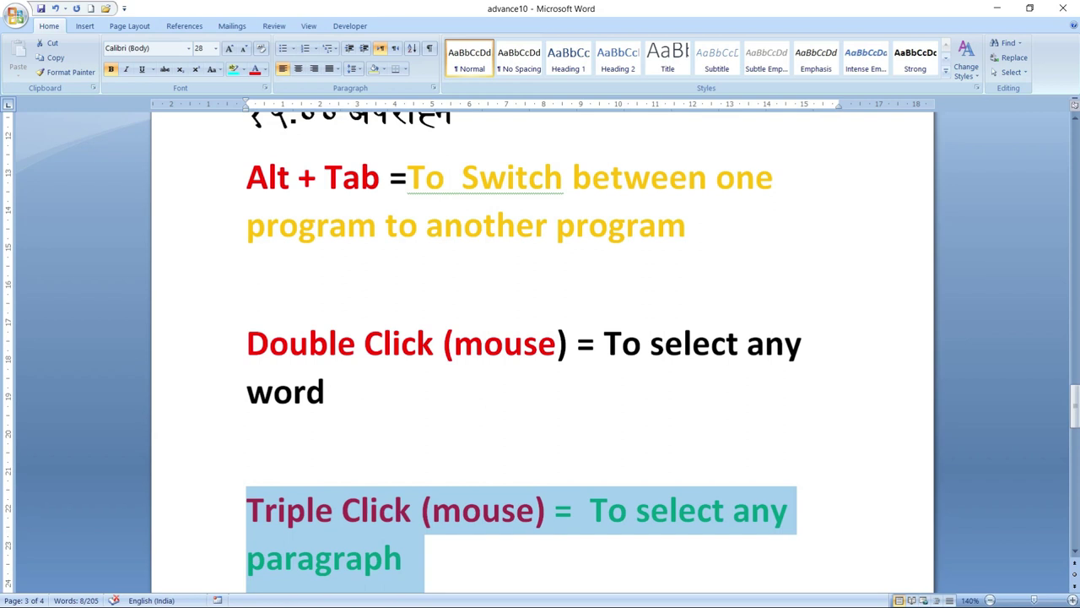
pyautogui.doubleClick(329, 344)
pyautogui.scroll(-2, 363, 363)
pyautogui.scroll(-3, 394, 374)
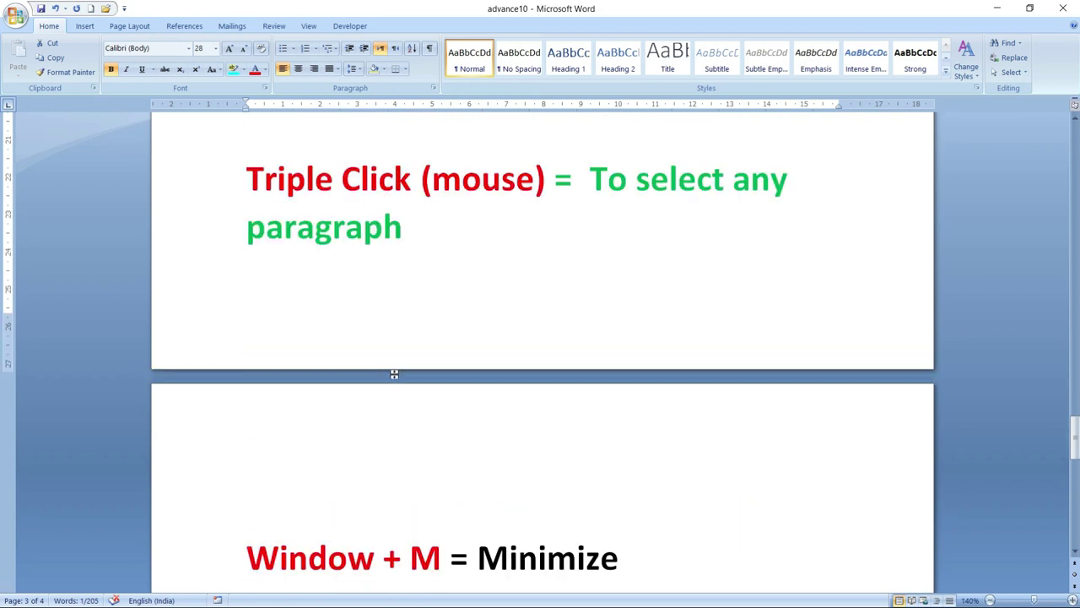
pyautogui.scroll(-4, 394, 374)
pyautogui.scroll(-2, 394, 374)
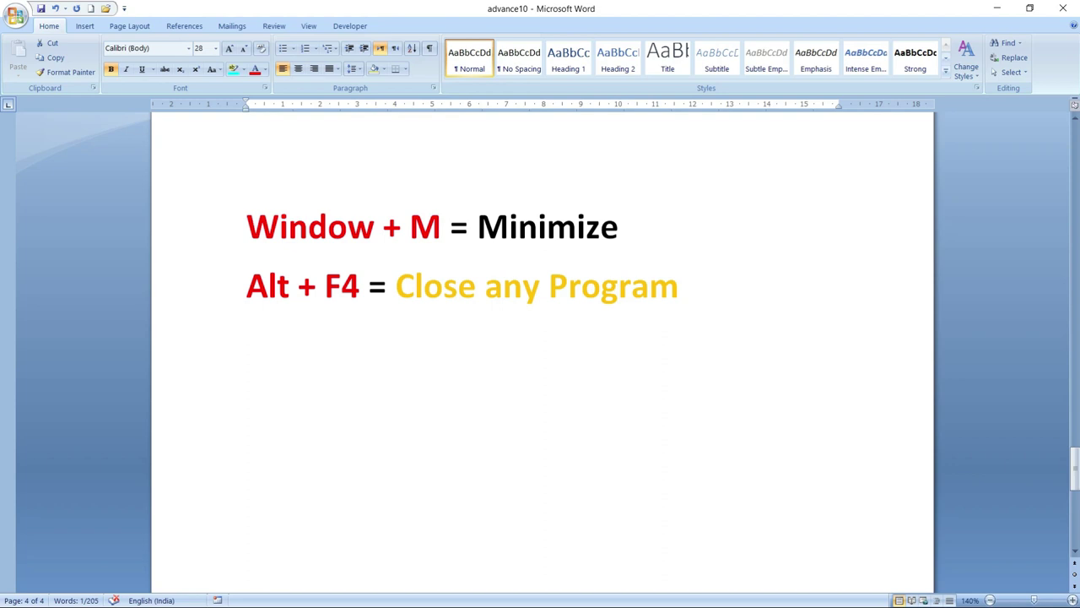
pyautogui.press('super+m')
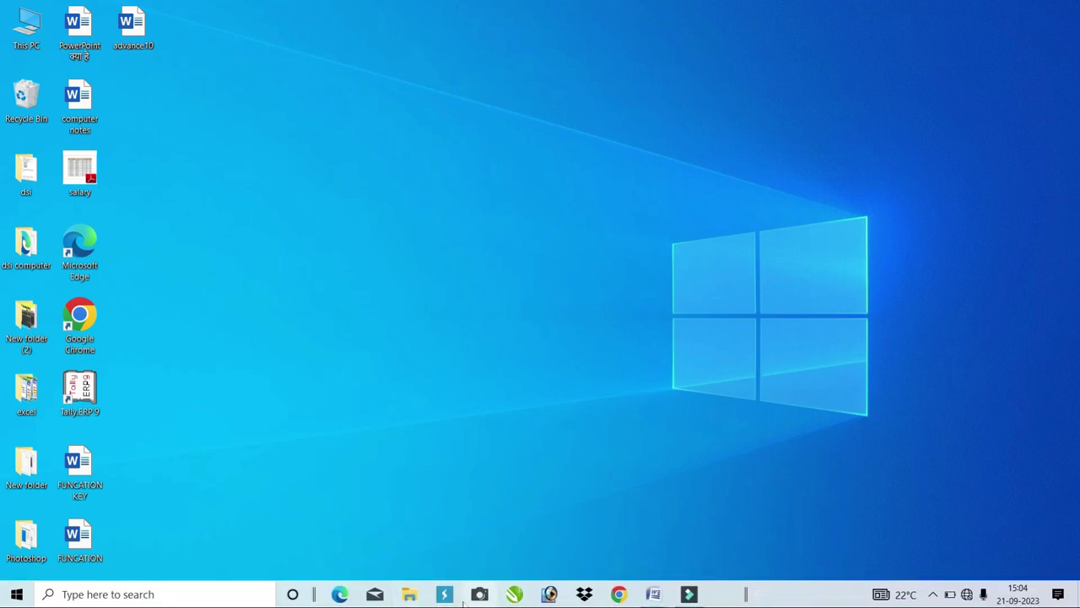
pyautogui.moveTo(653, 593)
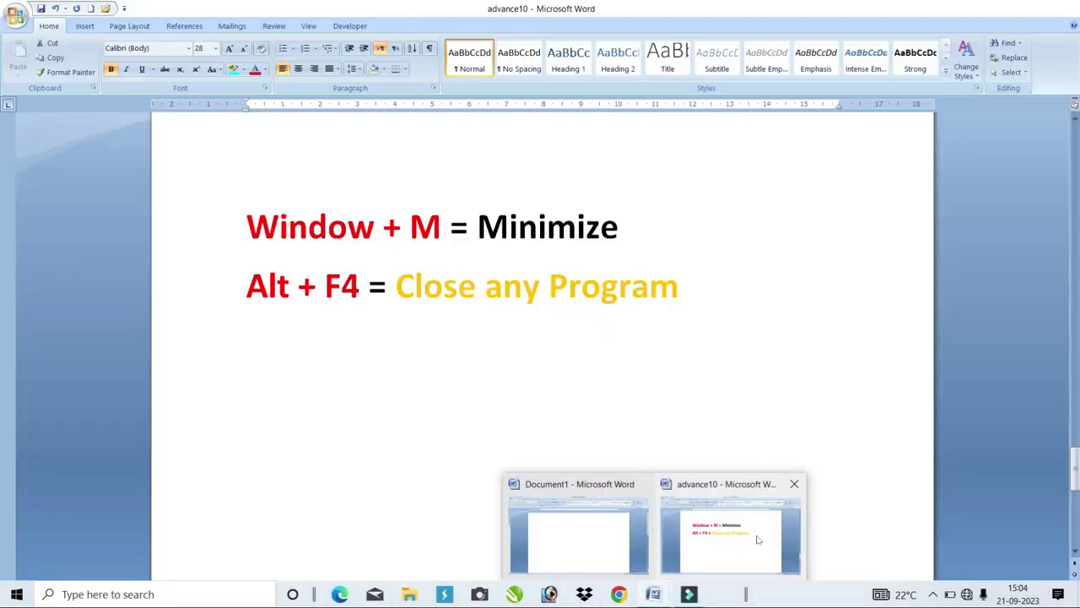
pyautogui.click(755, 545)
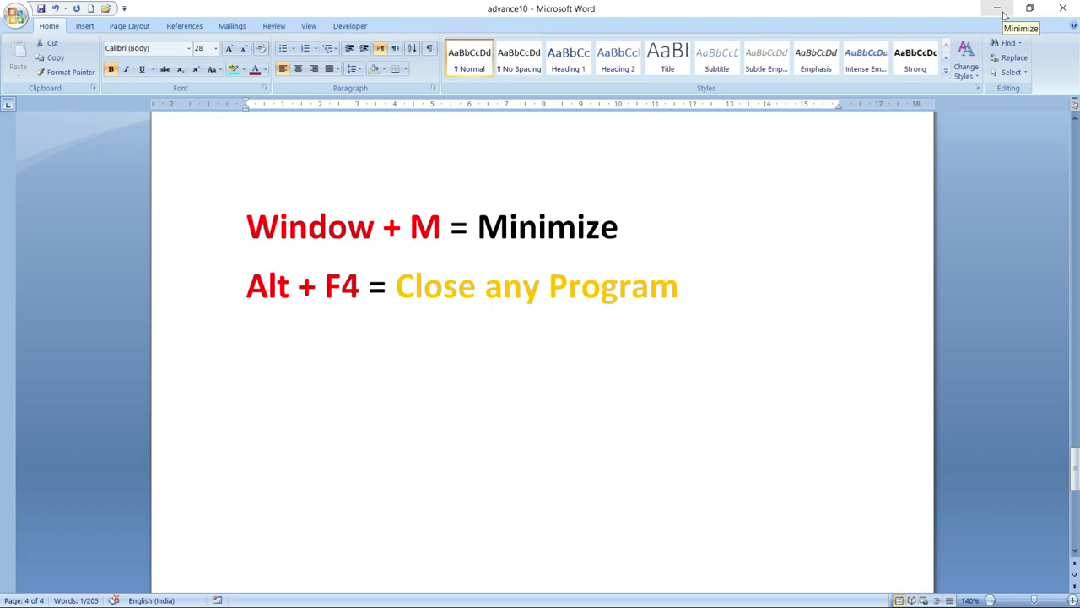
pyautogui.click(997, 9)
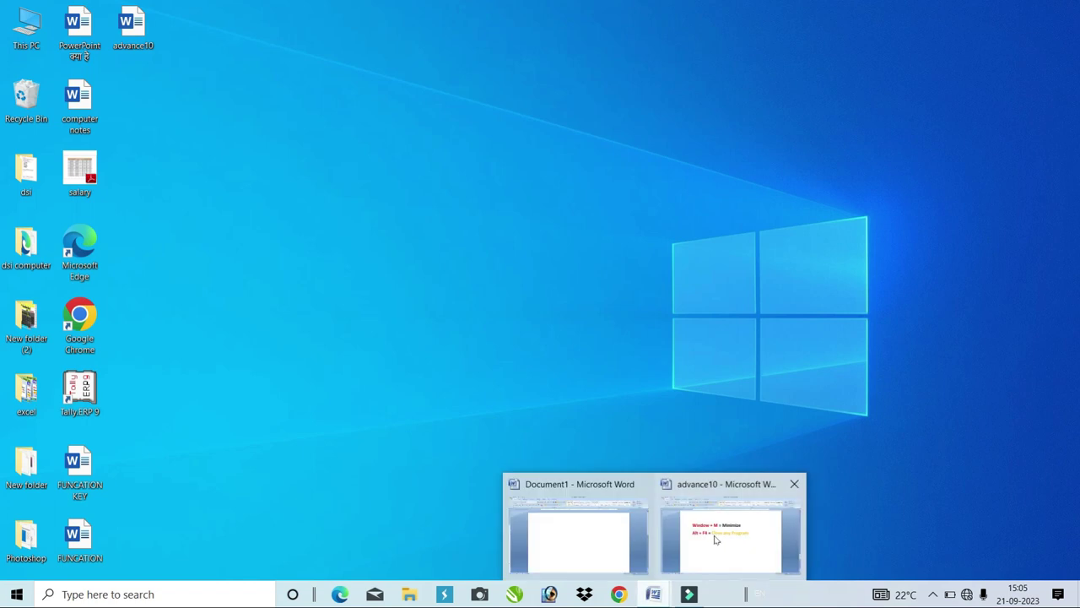
pyautogui.click(716, 540)
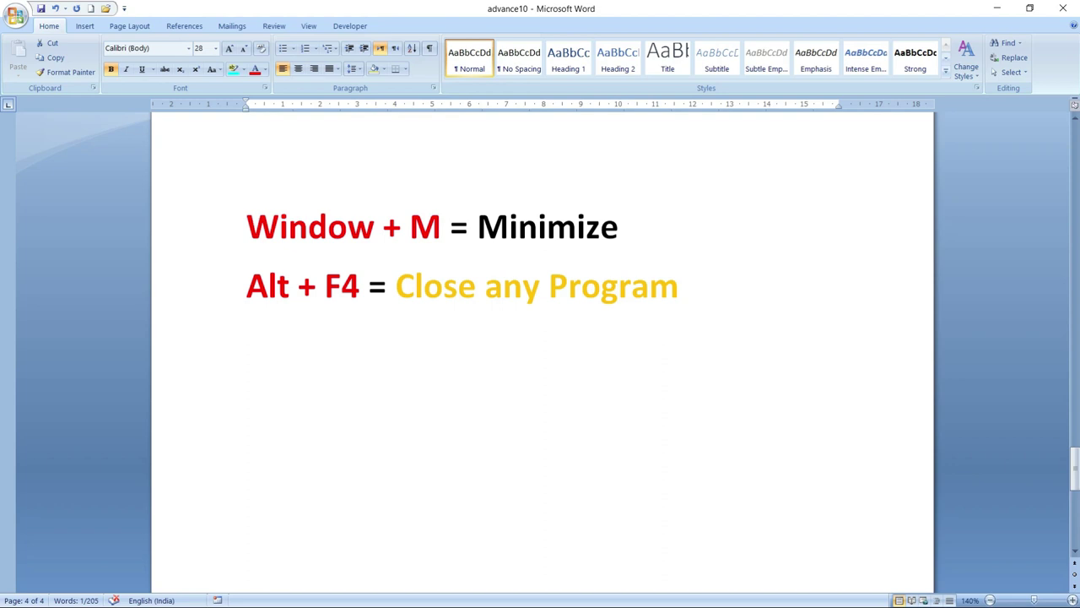
# Alt+Tab to Document1, close it with Alt+F4 and answer No to saving changes
pyautogui.hotkey('alt', 'Tab')
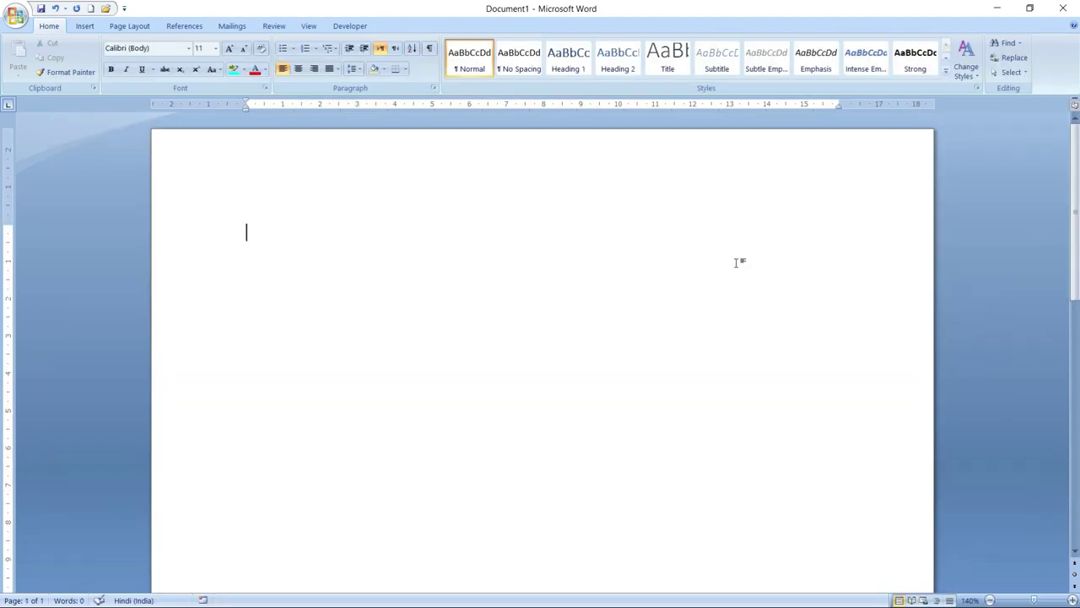
pyautogui.hotkey('alt', 'F4')
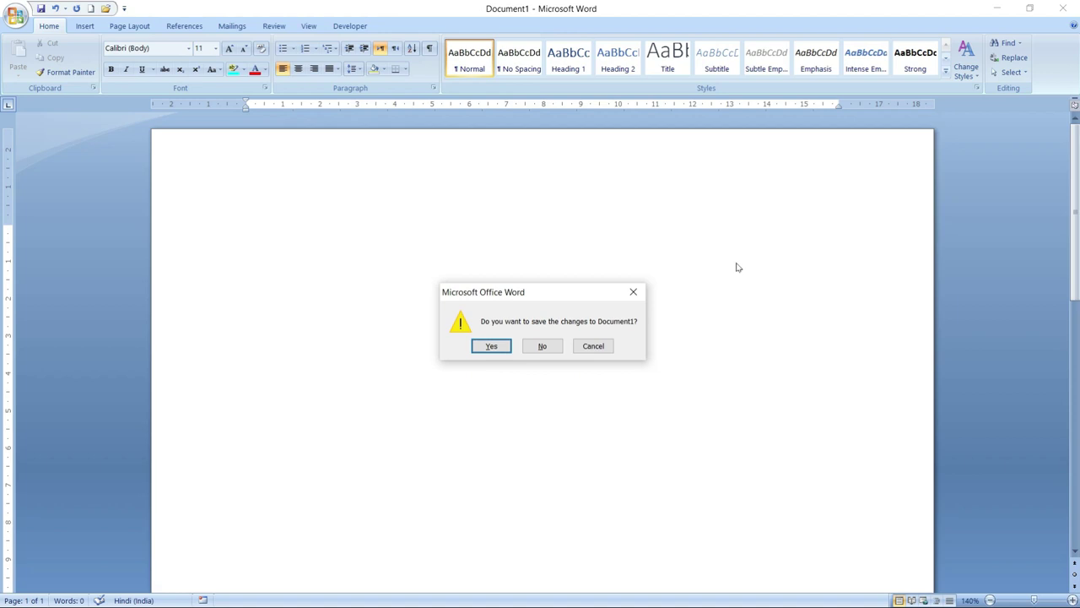
pyautogui.press('Tab')
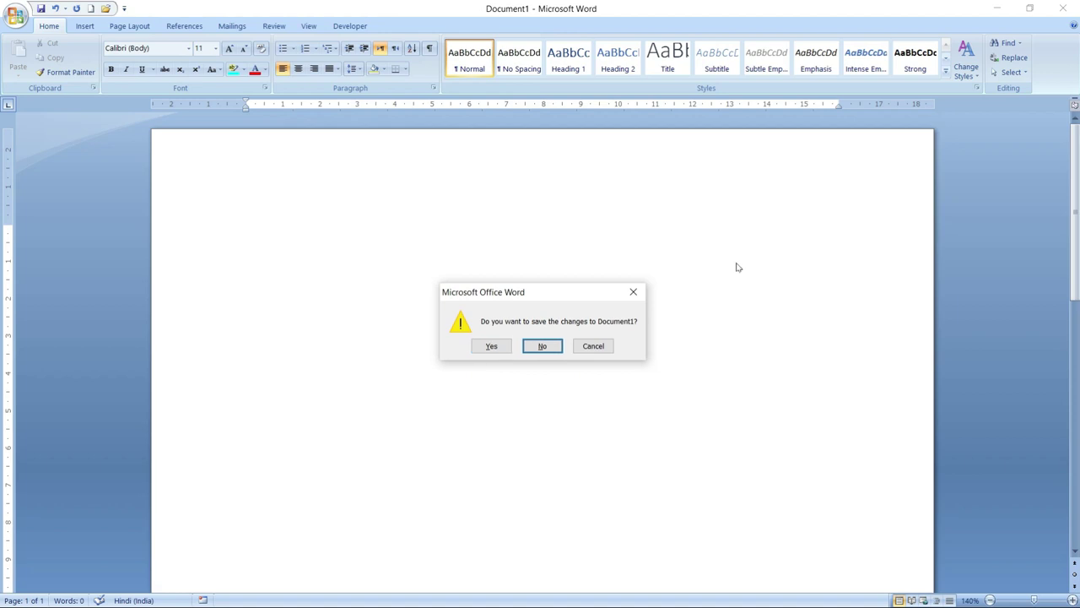
pyautogui.press('Return')
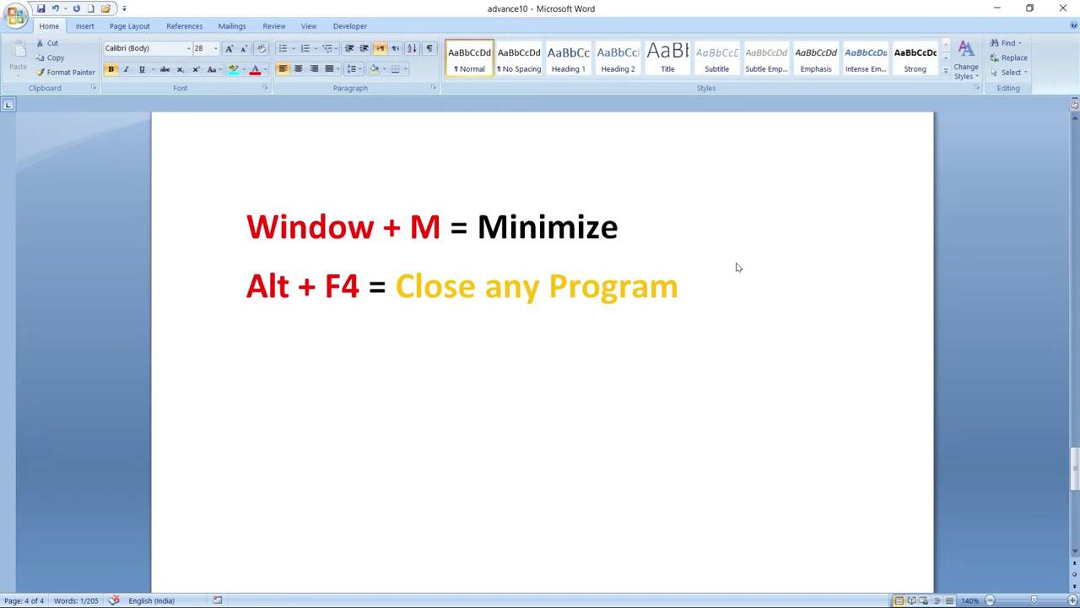
# Scroll back up to the 'ADVANCE - SHORTCUT KEY' title at the top of advance10
pyautogui.scroll(1, 736, 268)
pyautogui.scroll(4, 735, 267)
pyautogui.scroll(3, 736, 268)
pyautogui.scroll(2, 735, 268)
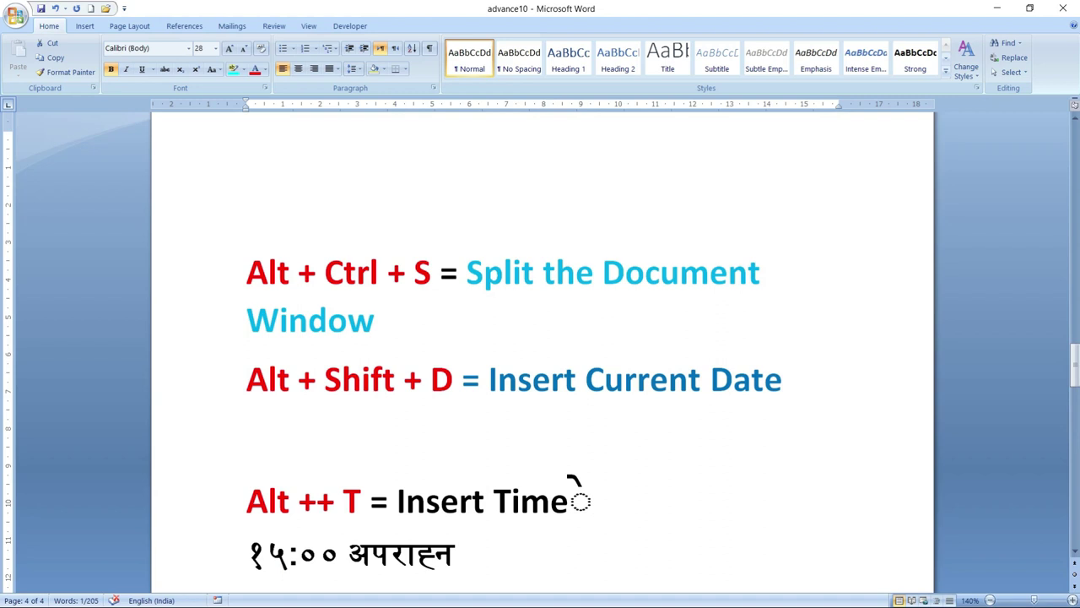
pyautogui.scroll(5, 540, 354)
pyautogui.scroll(3, 540, 355)
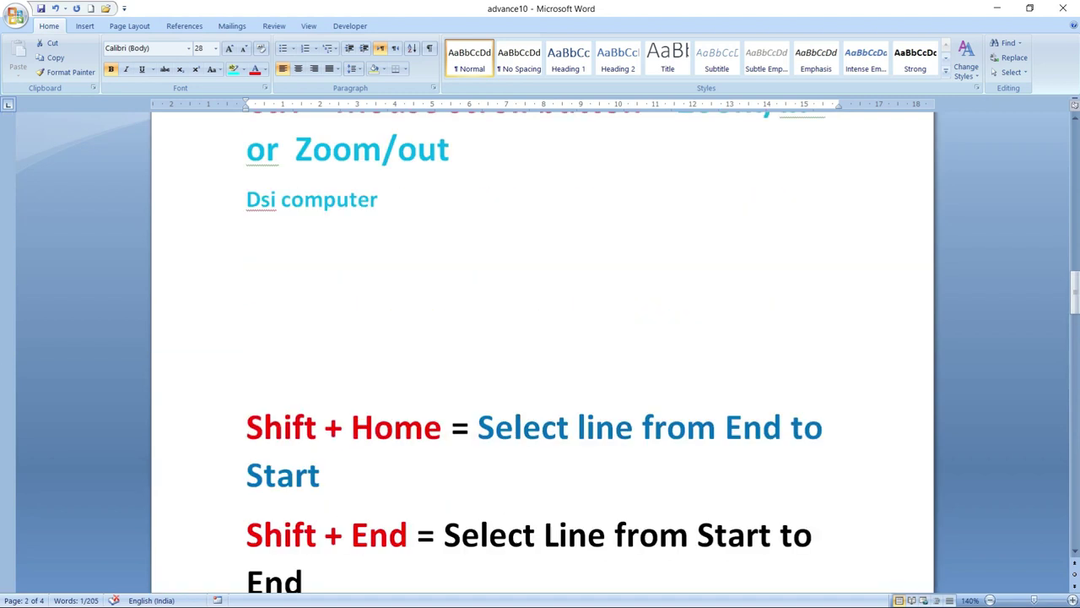
pyautogui.scroll(4, 541, 354)
pyautogui.scroll(2, 540, 354)
pyautogui.scroll(3, 540, 354)
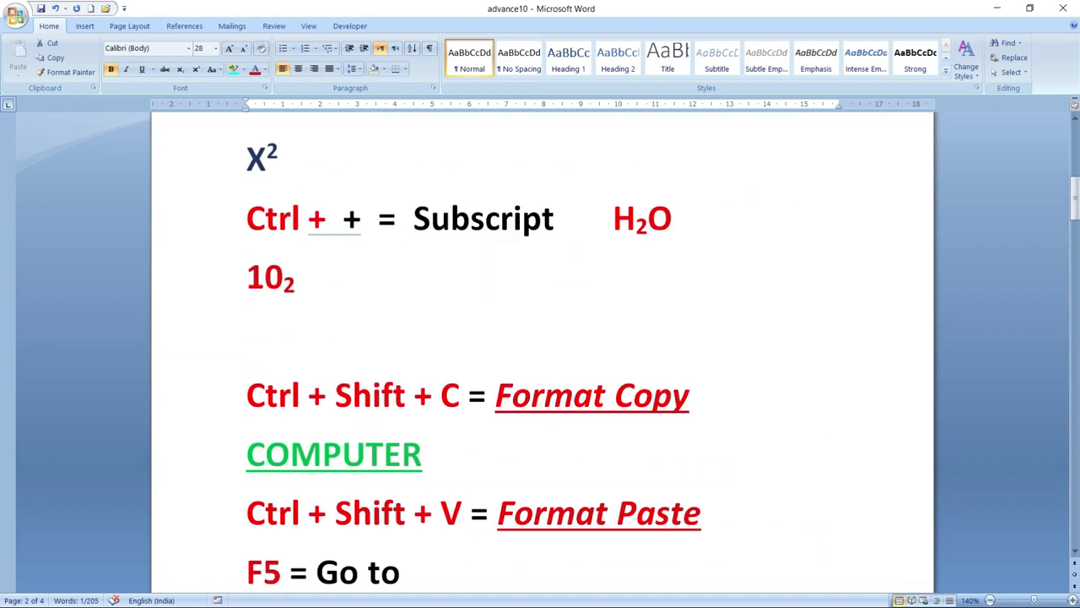
pyautogui.scroll(3, 540, 354)
pyautogui.scroll(3, 540, 355)
pyautogui.scroll(-3, 541, 355)
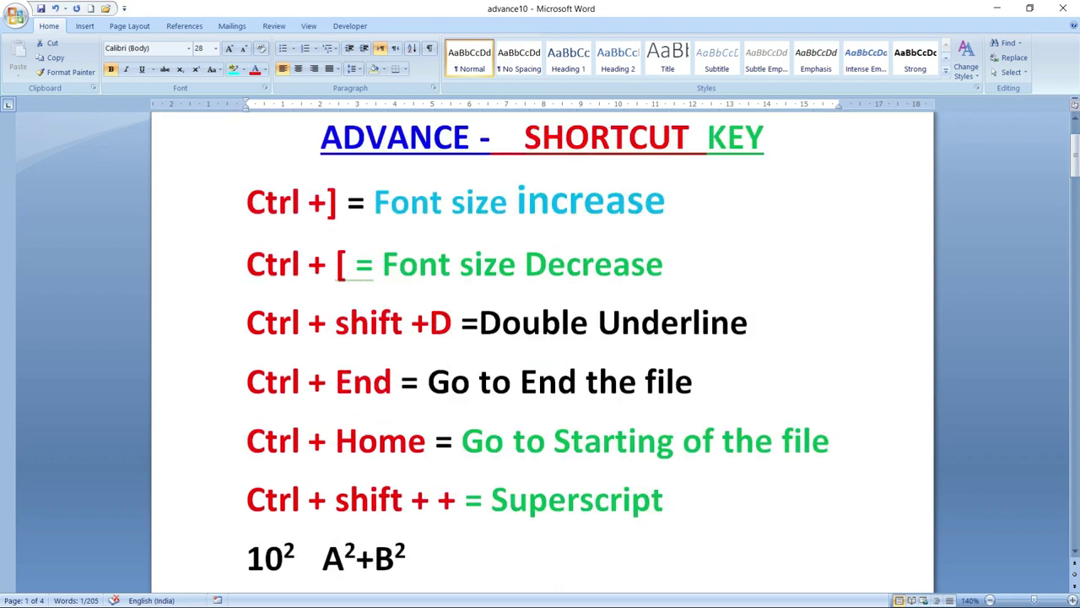